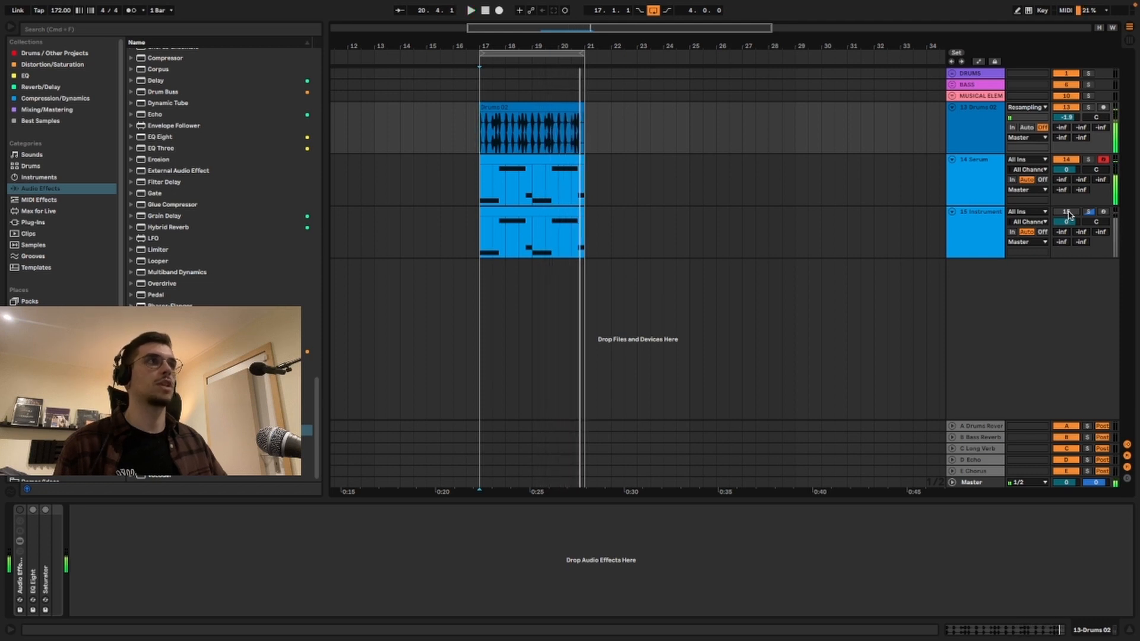
Mute the 14 Serum track, unmute the 15 Instrument Rack track and play the loop
click(1067, 212)
click(1067, 160)
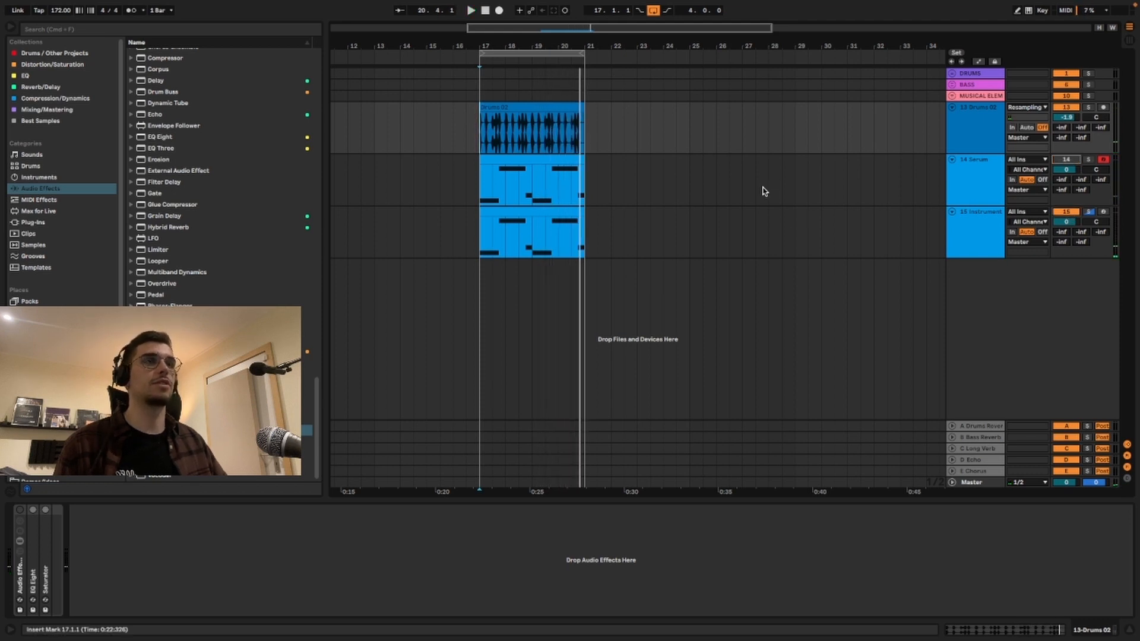
key(space)
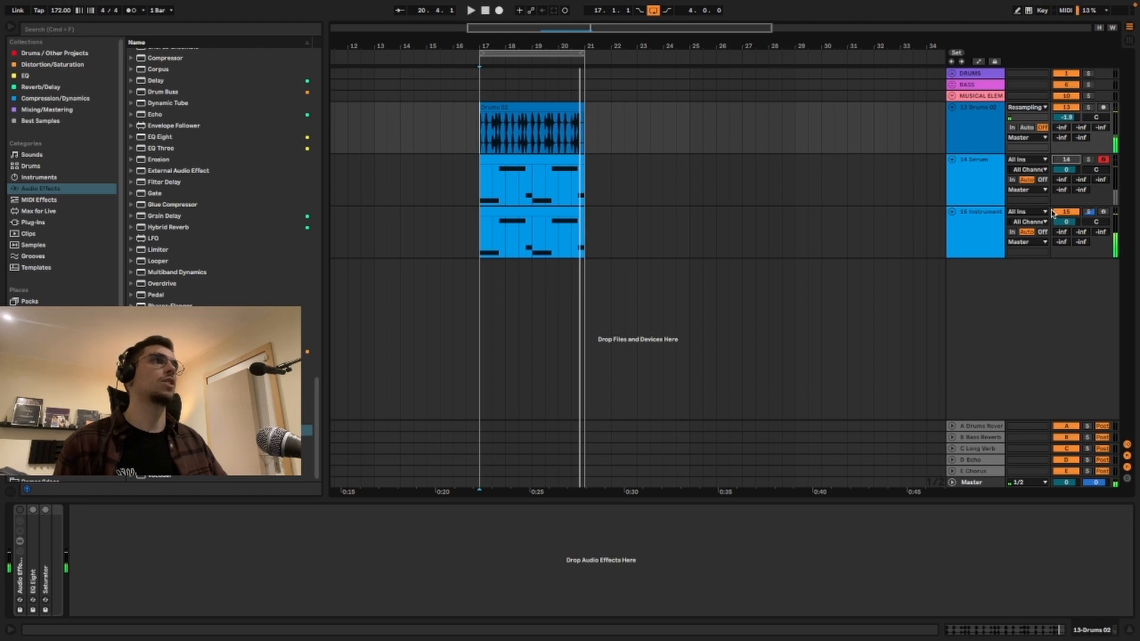
Solo the 14 Serum track and select its MIDI clip from bar 17 to 21
click(975, 176)
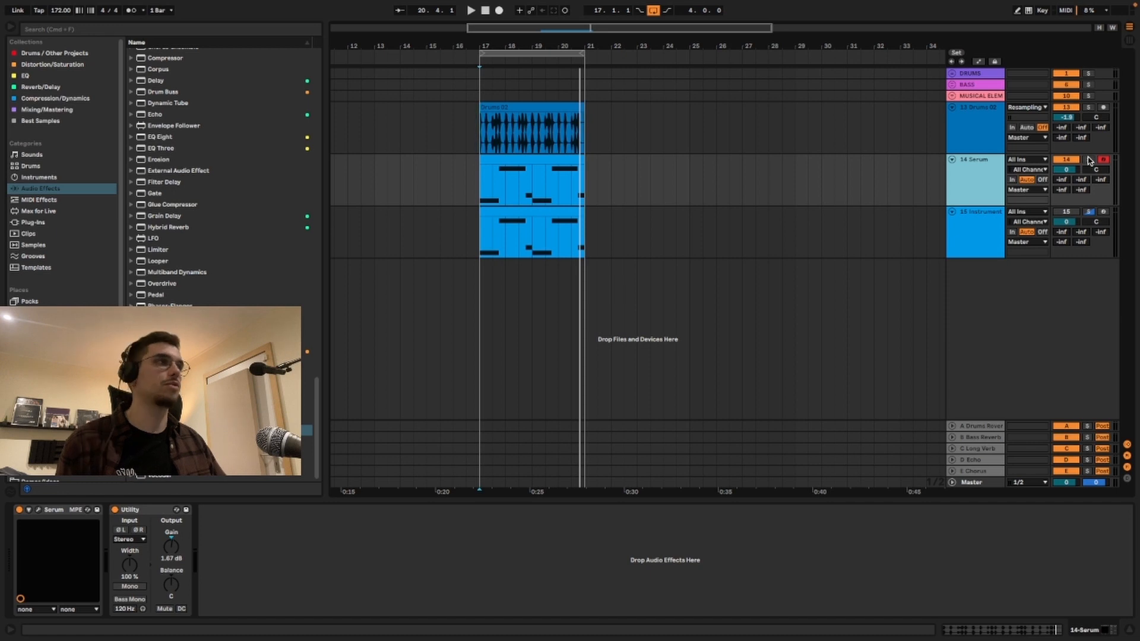
click(1090, 160)
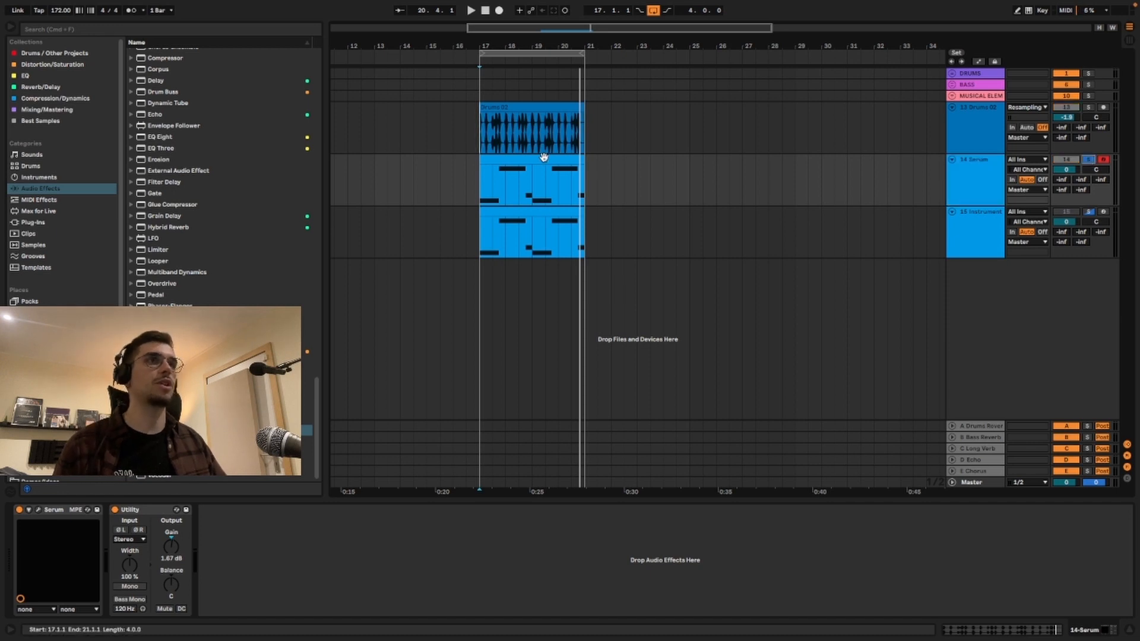
click(544, 157)
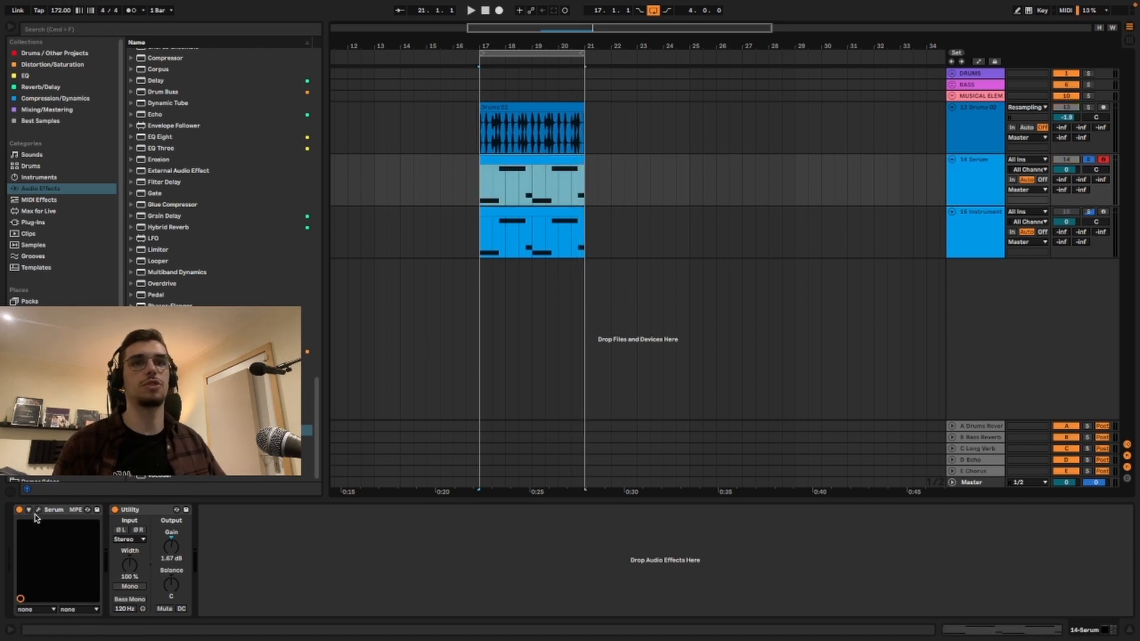
Open the Serum plugin on the 14 Serum track, show LFO 1 and play the loop
click(38, 510)
drag(441, 161, 501, 157)
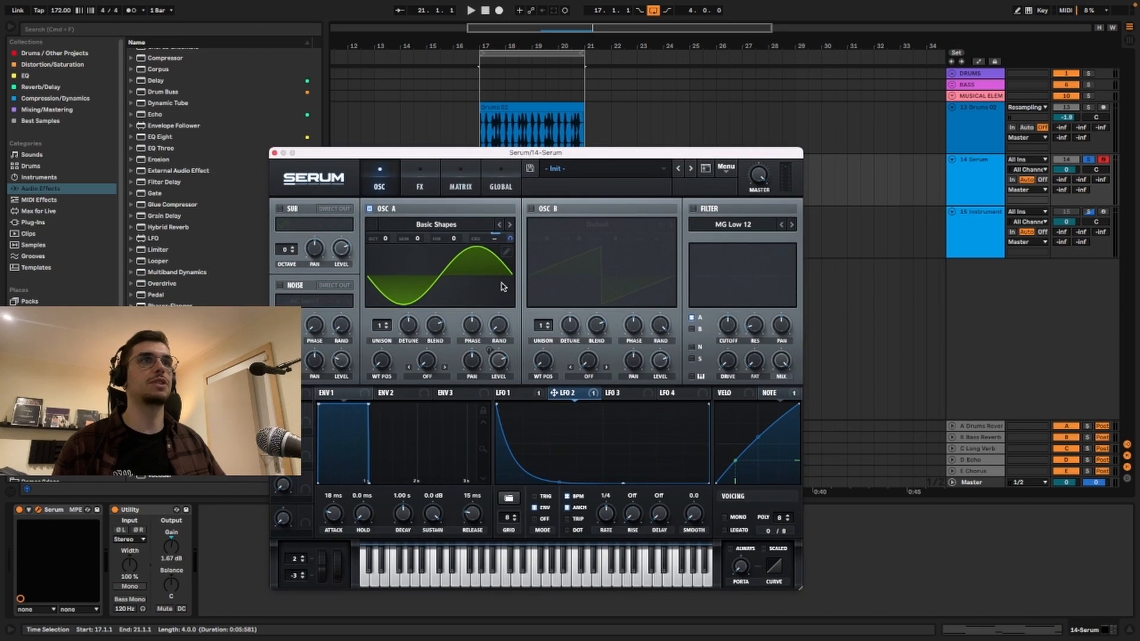
click(514, 393)
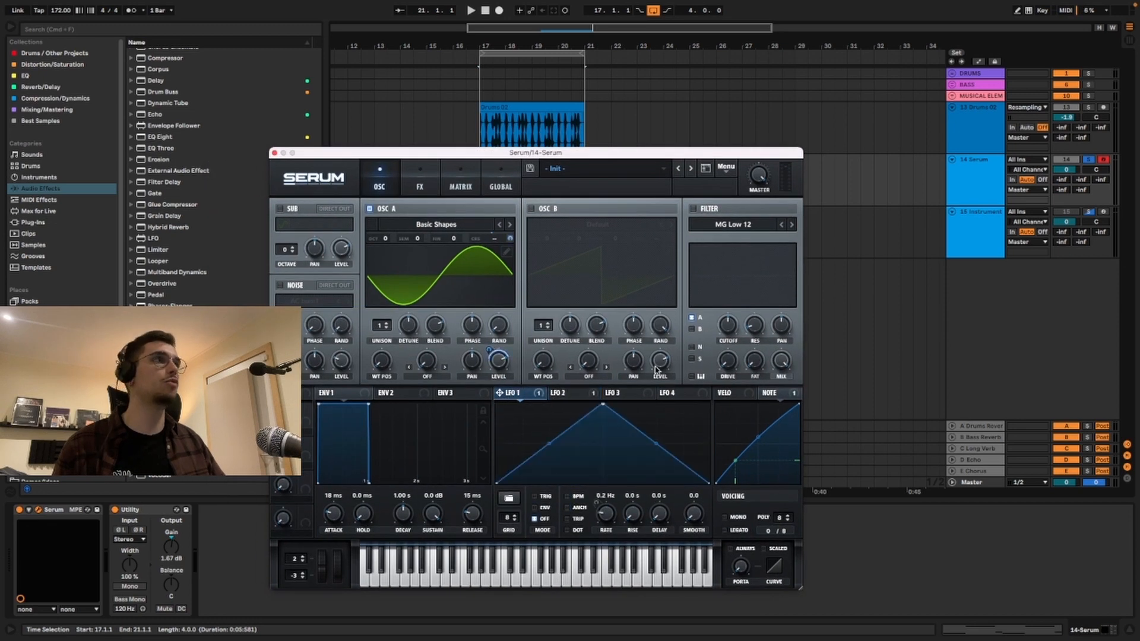
key(space)
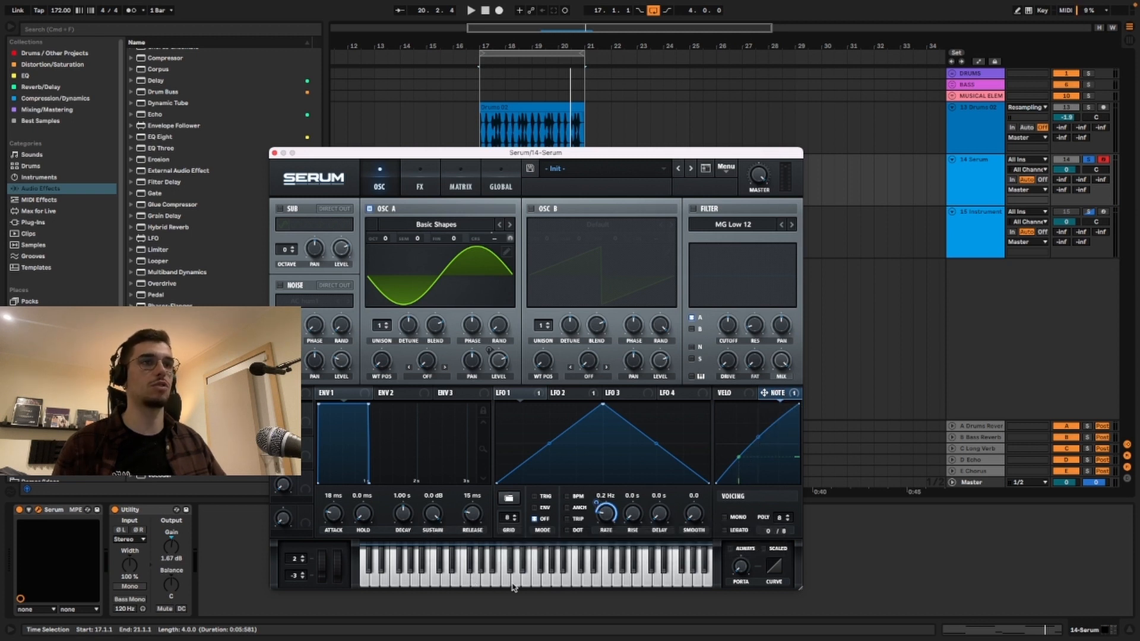
Audition single notes from high to low on Serum's on-screen keyboard
click(585, 582)
click(526, 583)
click(465, 582)
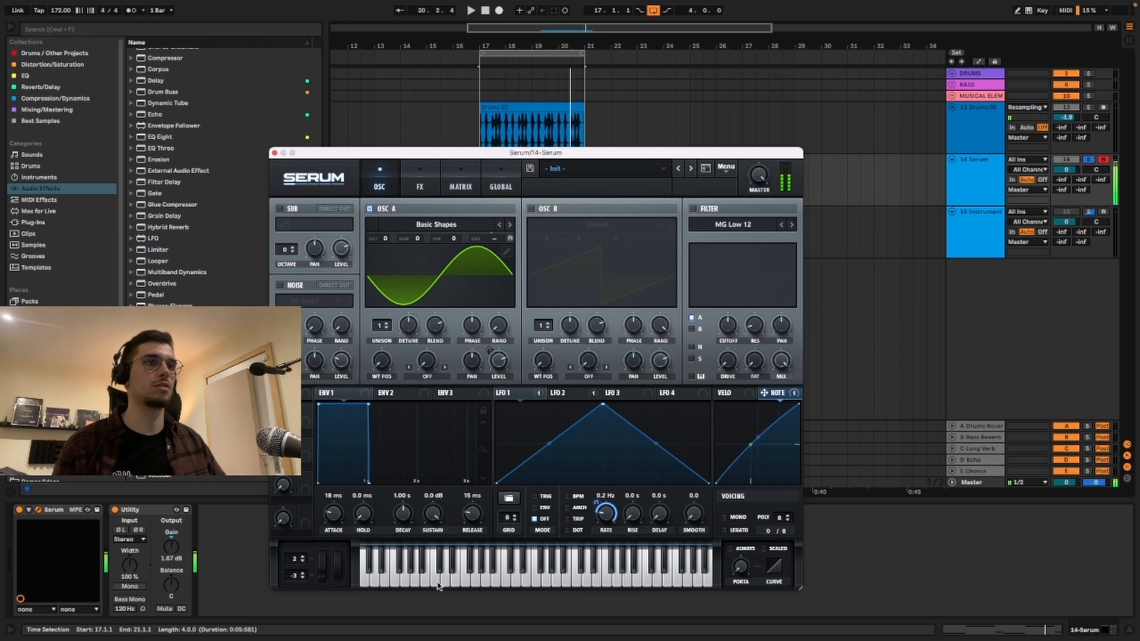
click(395, 583)
click(366, 579)
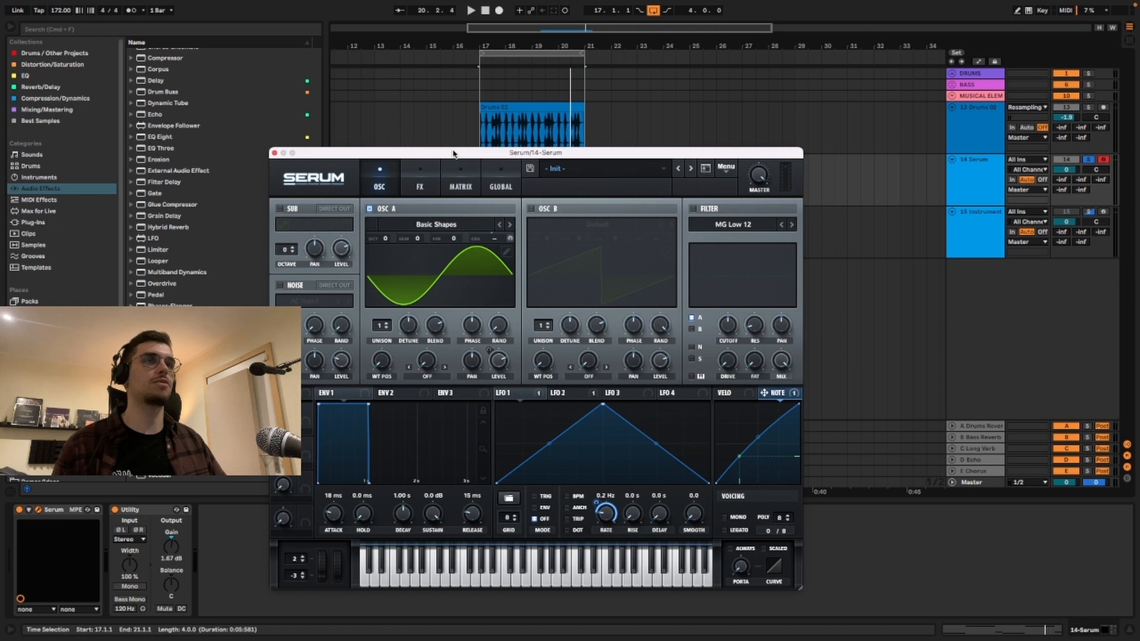
Check Serum's effects and oscillator pages, and close the plugin window
drag(453, 154, 466, 146)
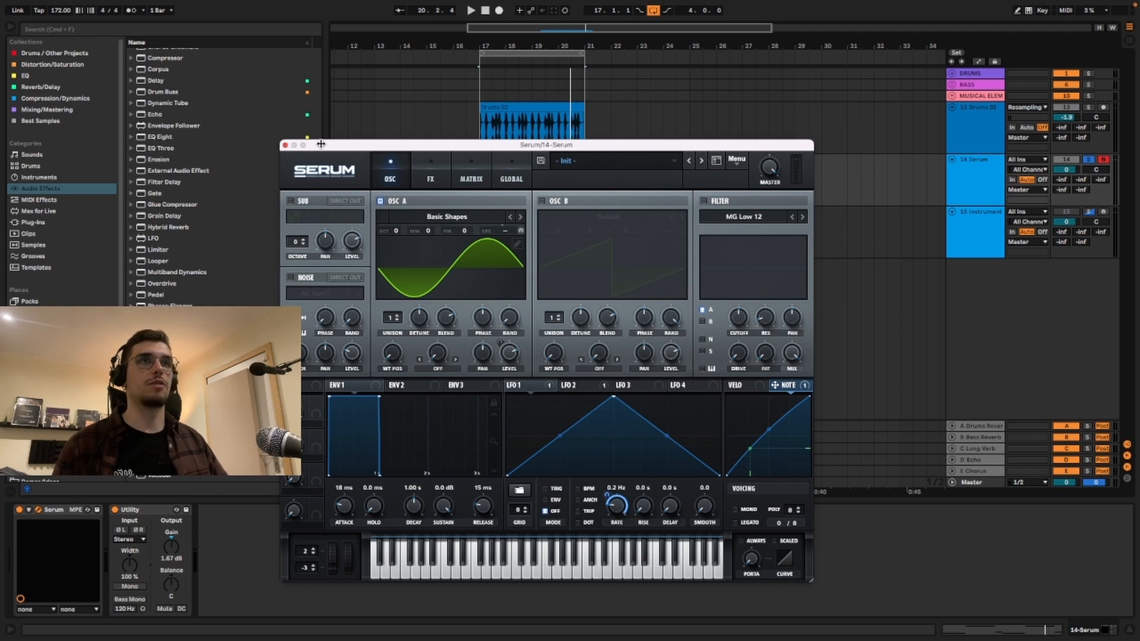
drag(343, 147, 410, 142)
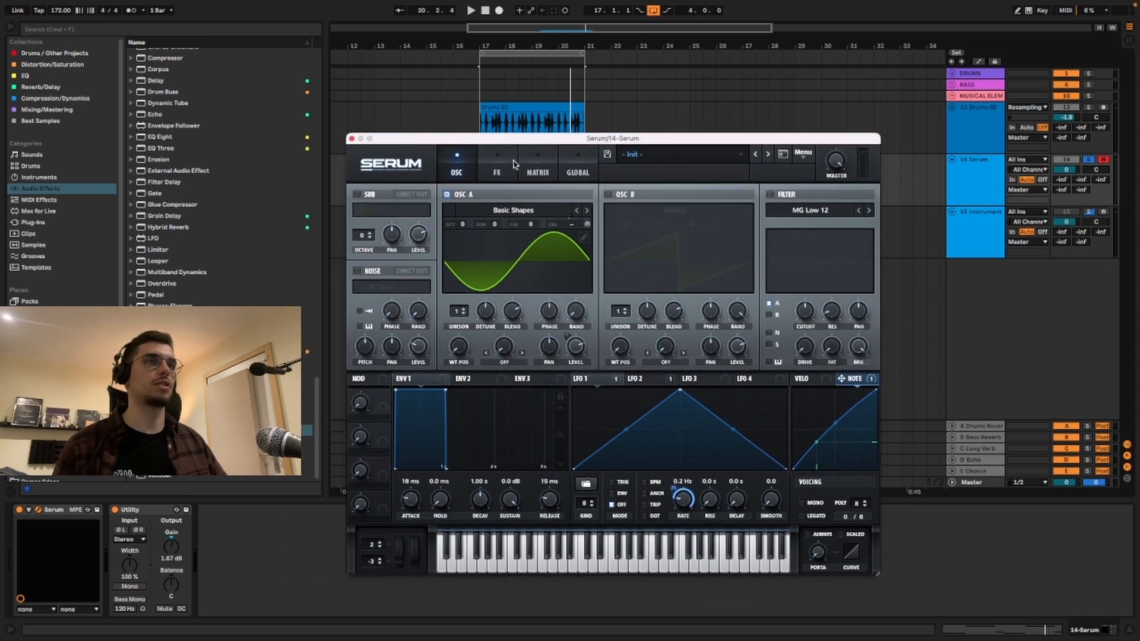
click(505, 167)
click(475, 167)
click(352, 138)
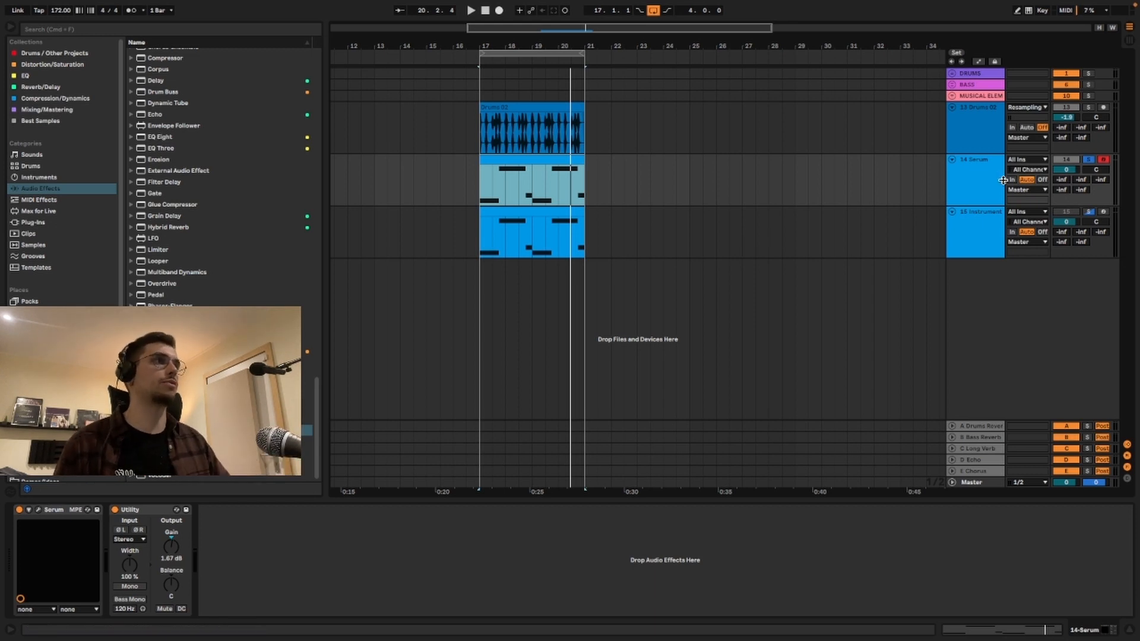
Solo the 15 Instrument Rack track in place of the 14 Serum track and show its devices
click(989, 215)
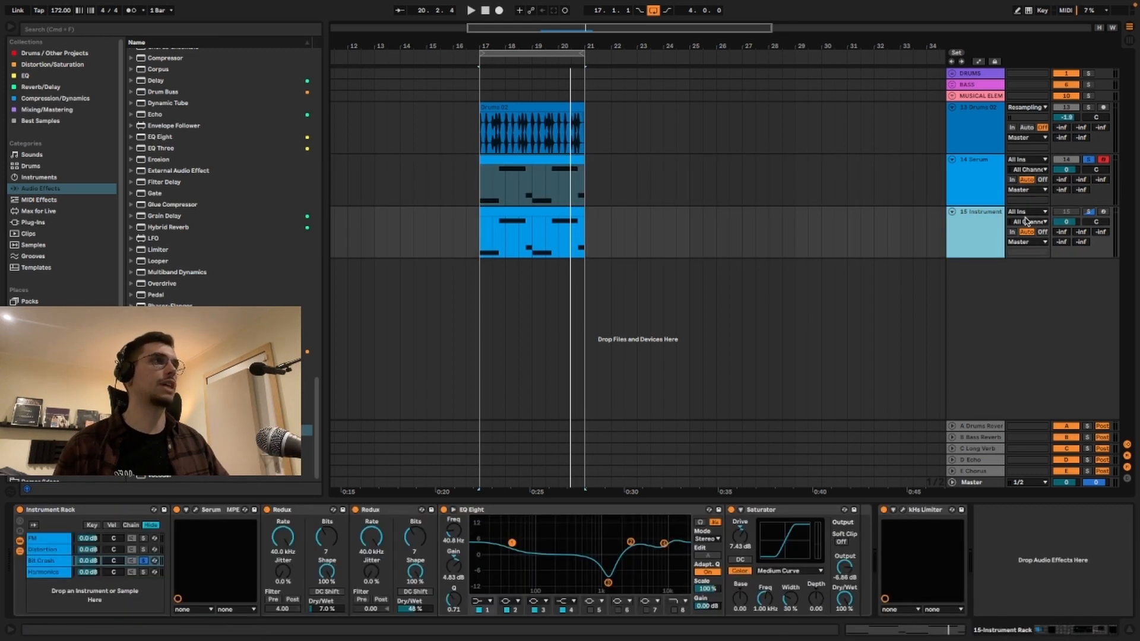
click(1089, 212)
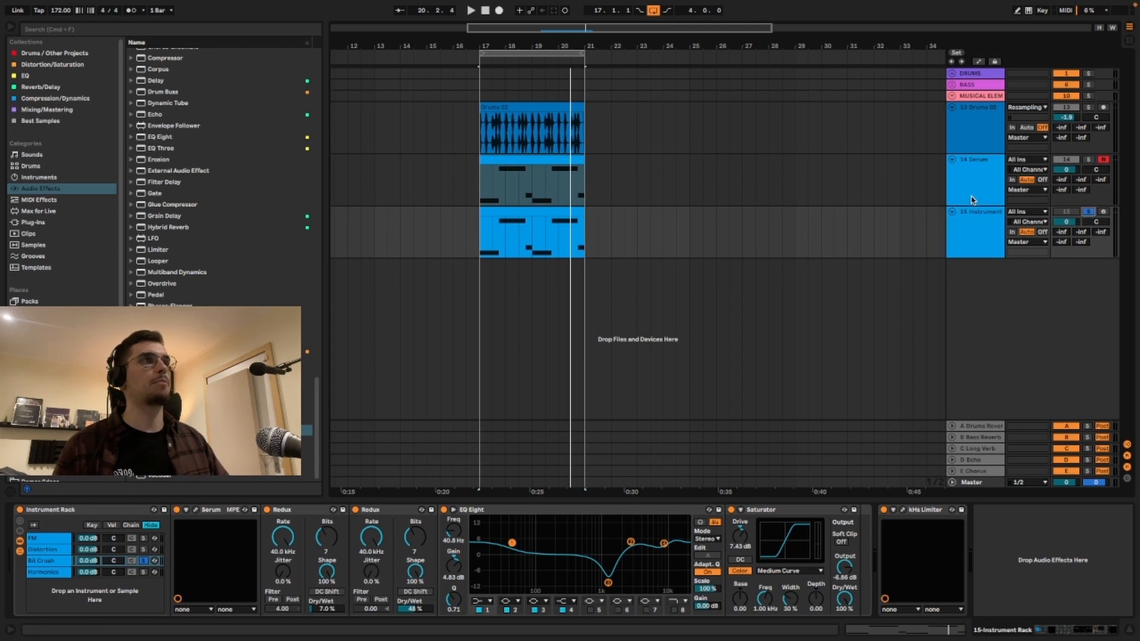
click(975, 226)
Look through the rack's FM, Distortion, Bit Crush and Harmonics chains and solo the FM chain
click(57, 537)
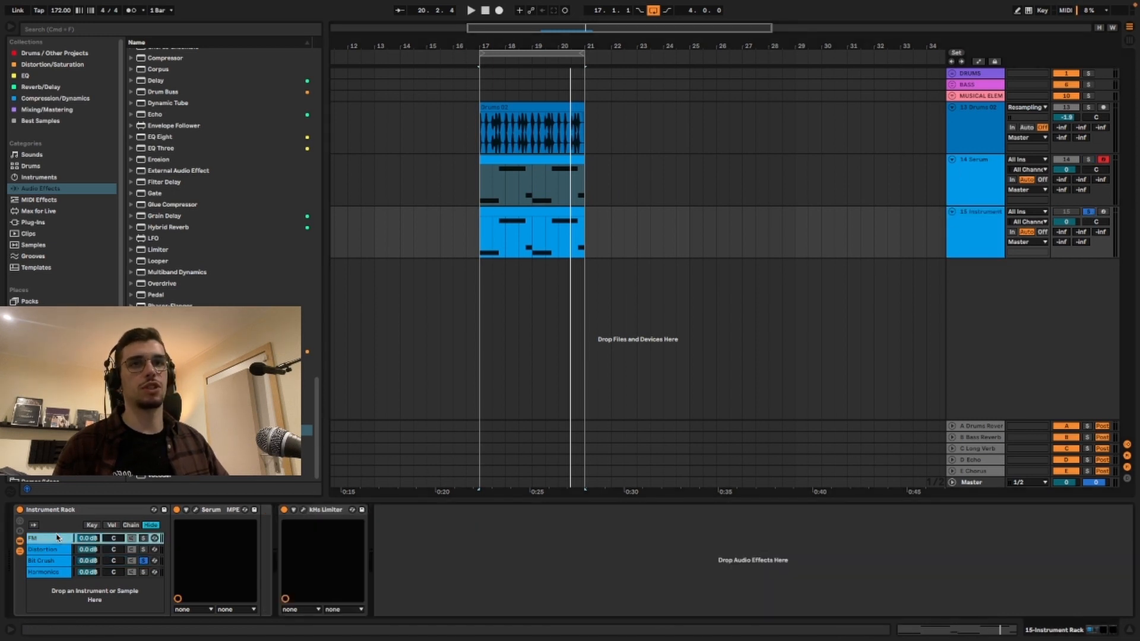
click(52, 549)
click(47, 561)
click(47, 571)
click(47, 549)
click(51, 539)
Open the FM chain's Serum on the Instrument Rack track and place its window clear of the browser
click(983, 230)
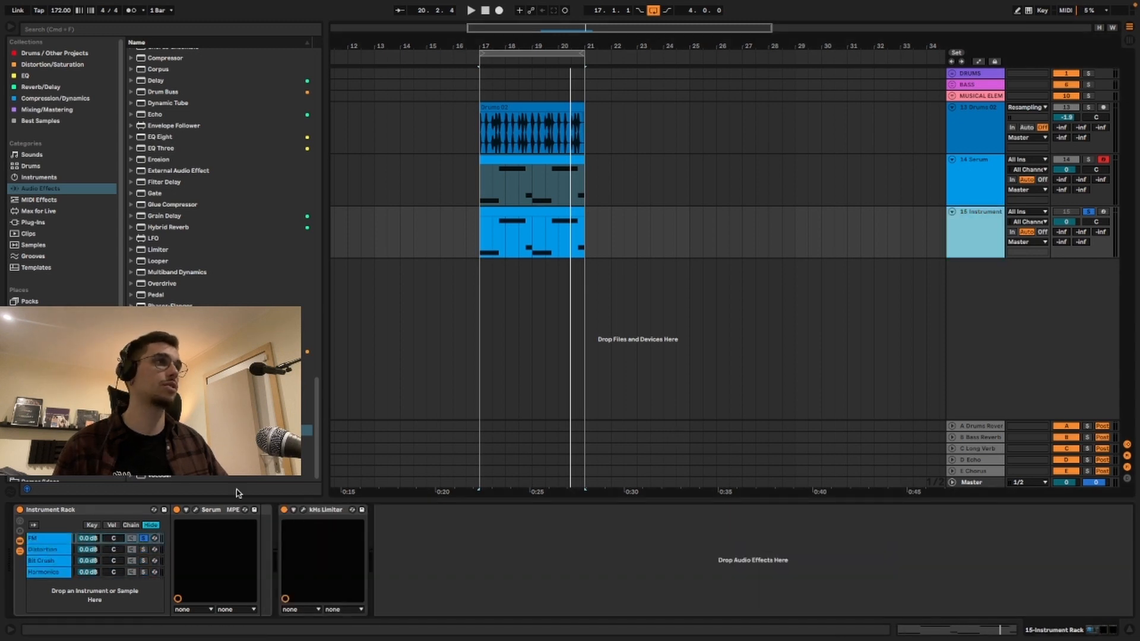
click(196, 510)
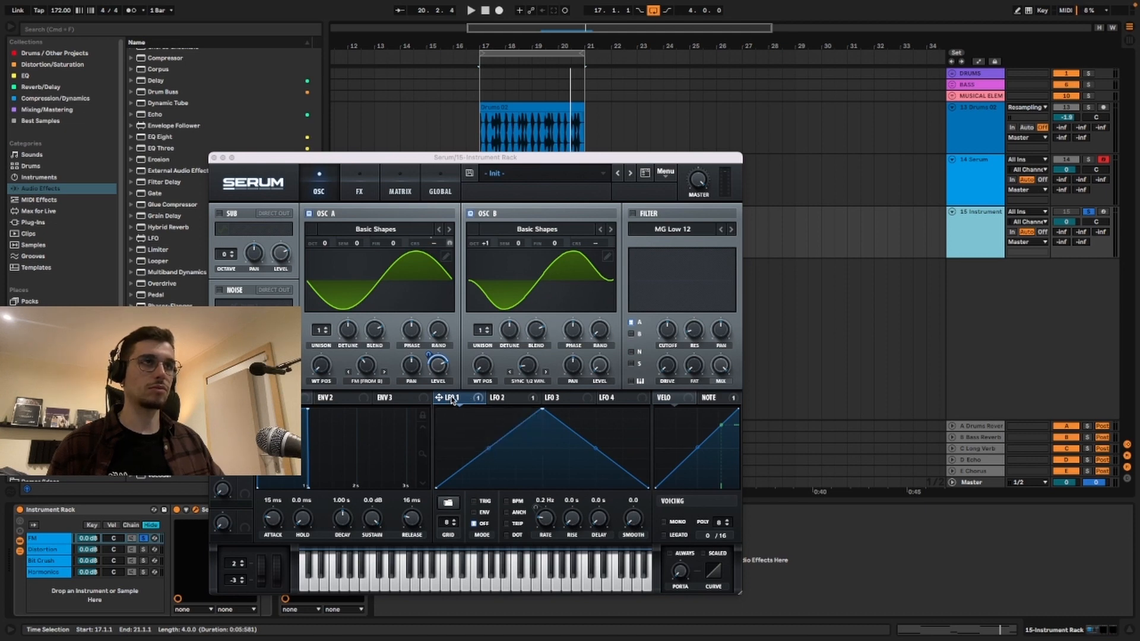
drag(544, 158, 711, 136)
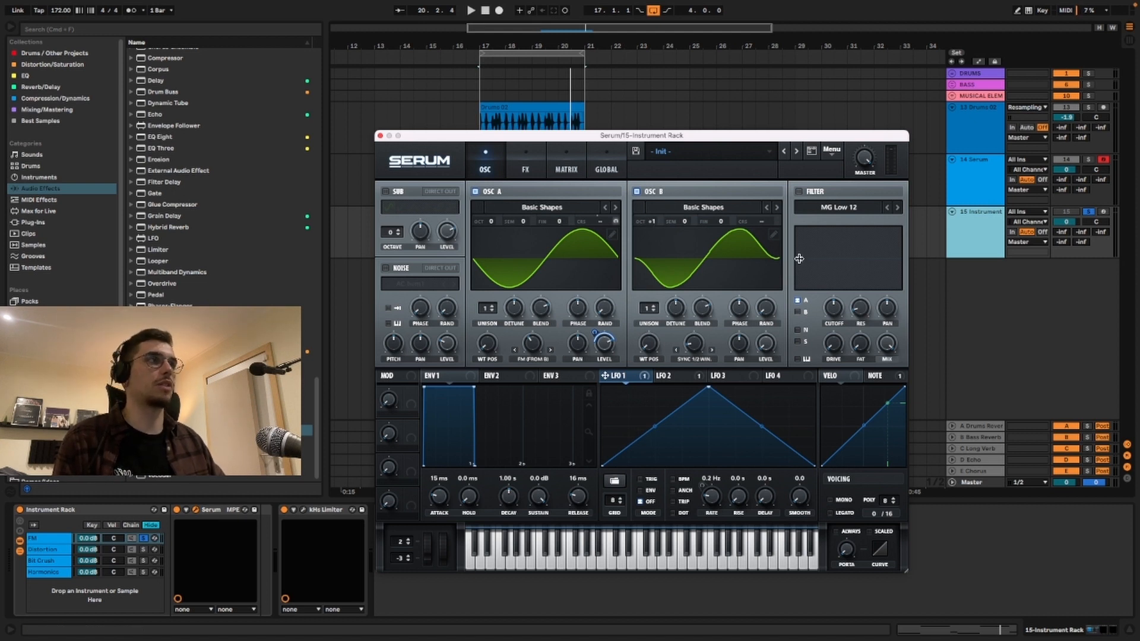
Play the loop, adjust oscillator B's sync warp and set oscillator A's FM (from B) warp to 33%
key(space)
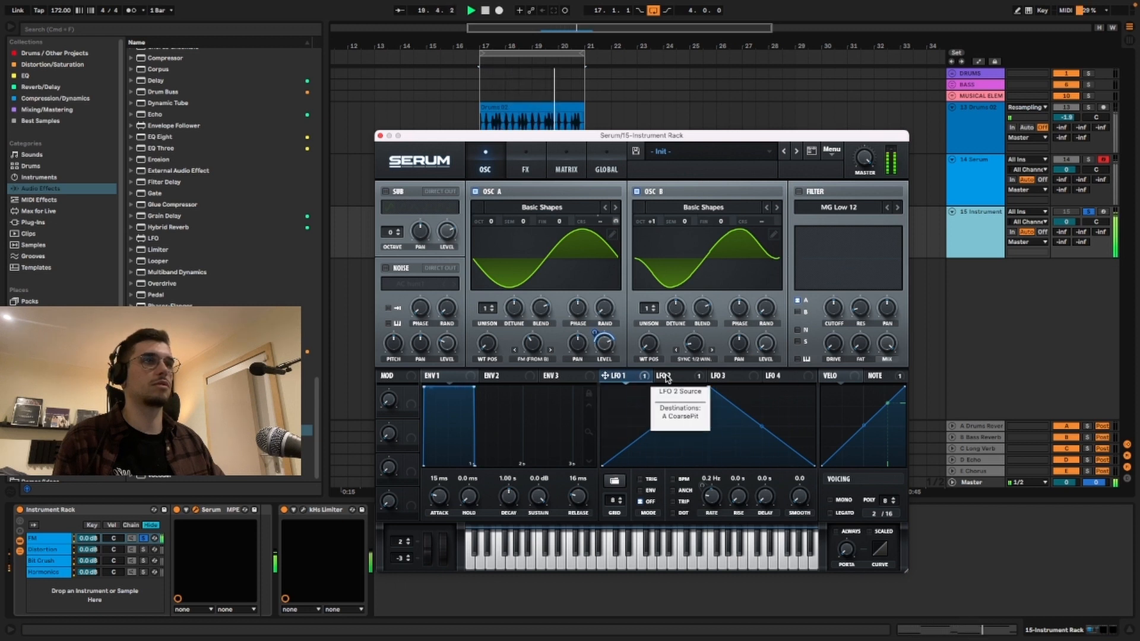
drag(696, 346, 692, 383)
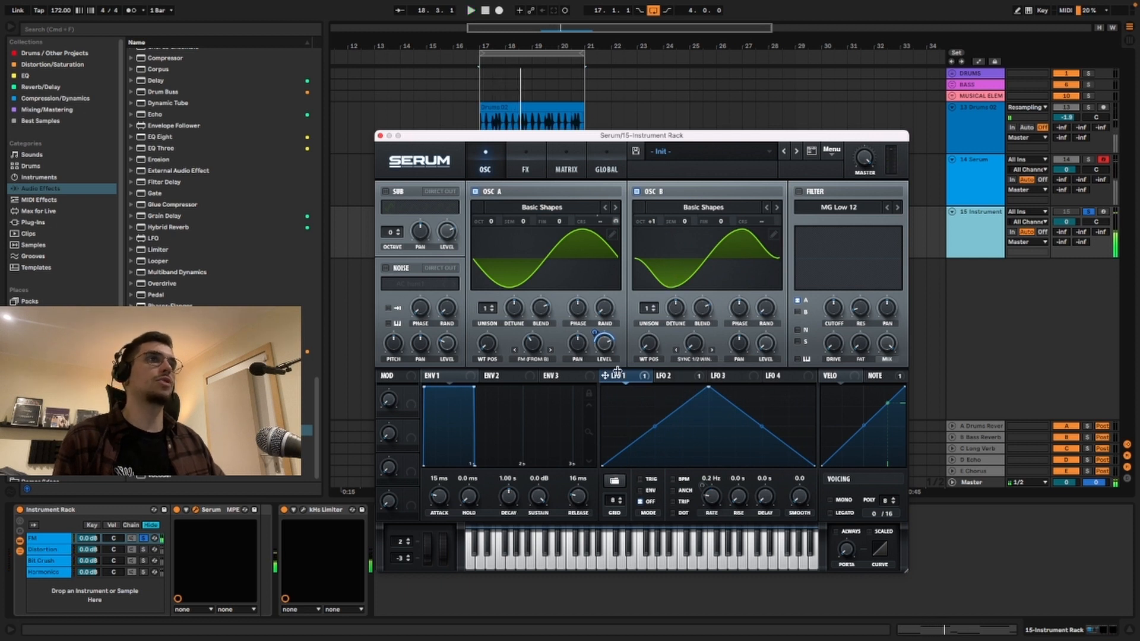
drag(533, 344, 533, 350)
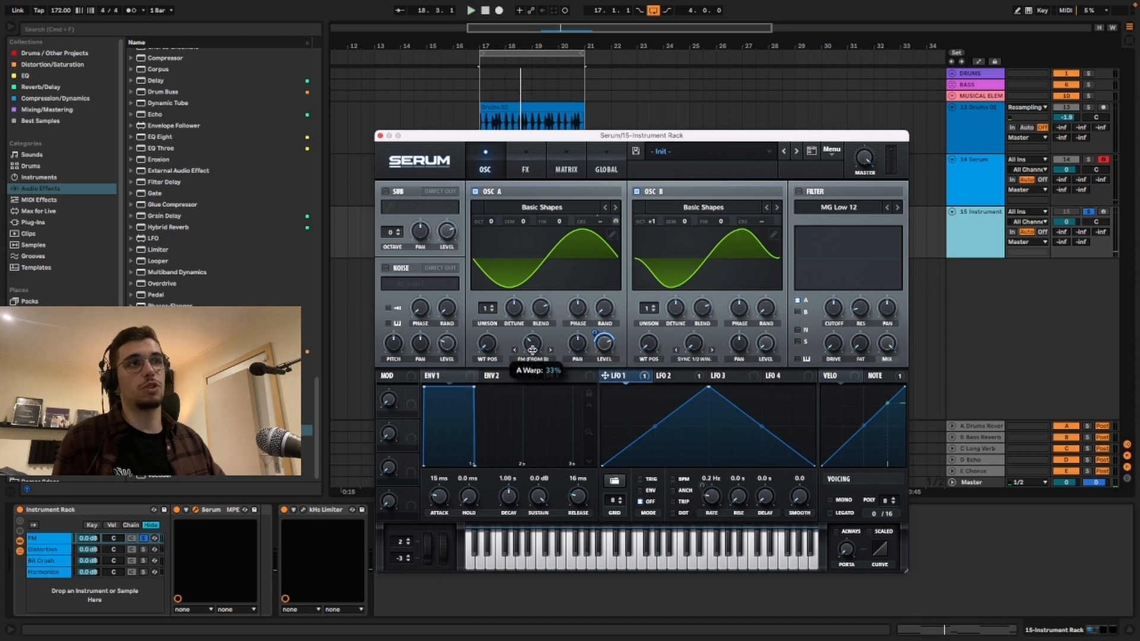
With the loop playing, adjust oscillator B's octave and set its warp mode to Off
key(space)
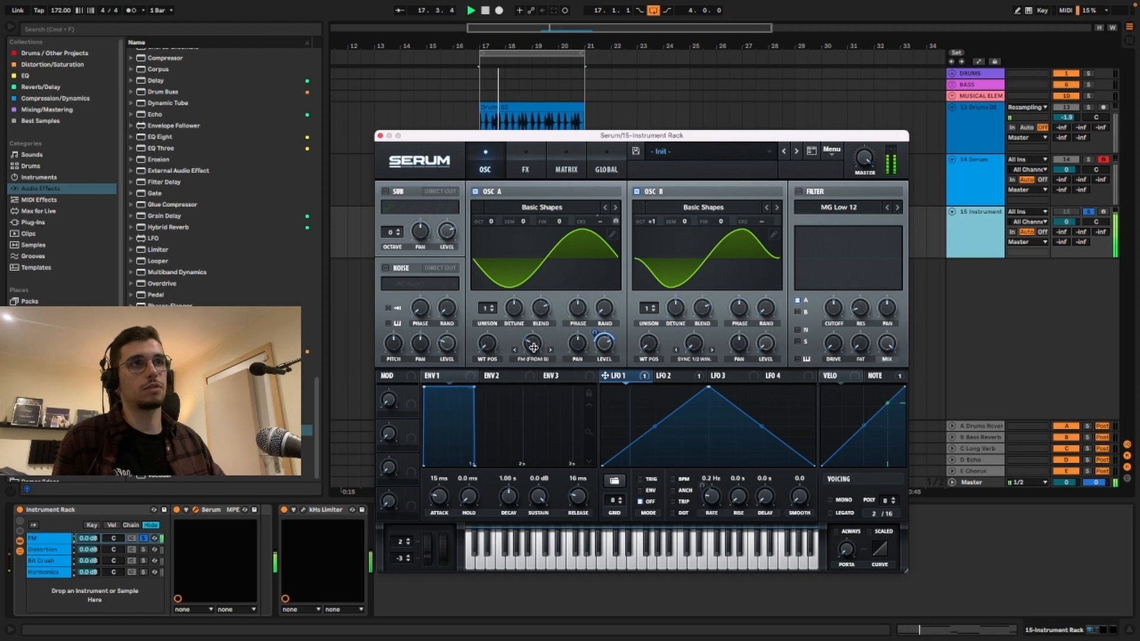
drag(656, 222, 657, 215)
click(694, 359)
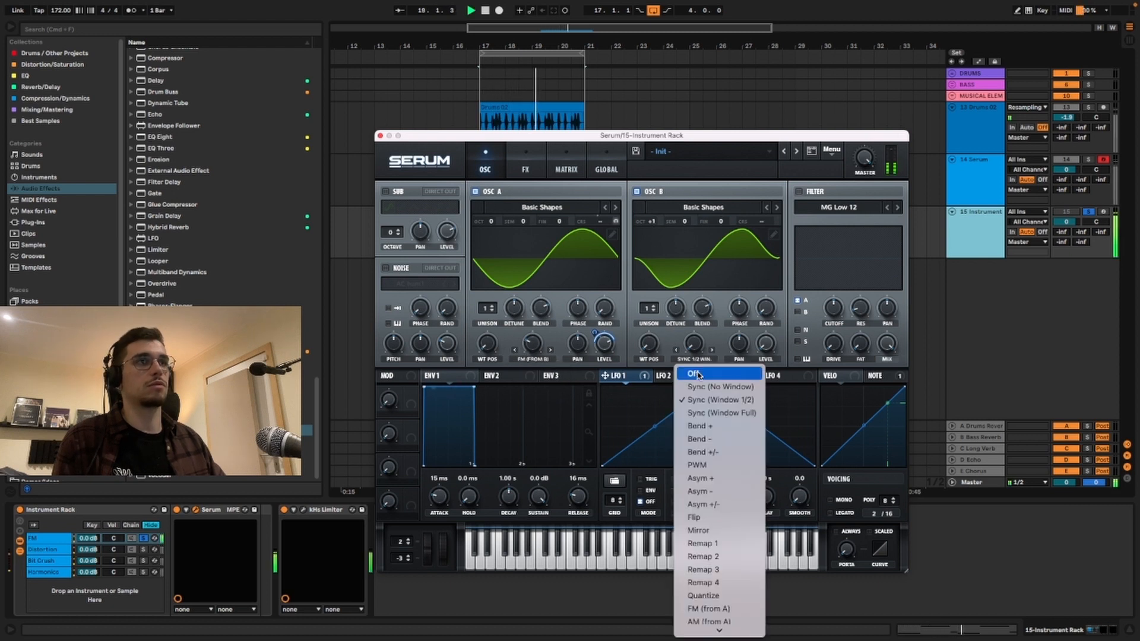
click(689, 375)
Assign LFO 1 to oscillator A's warp with a depth of -21 and set oscillator B's octave to +2
mouse_move(534, 337)
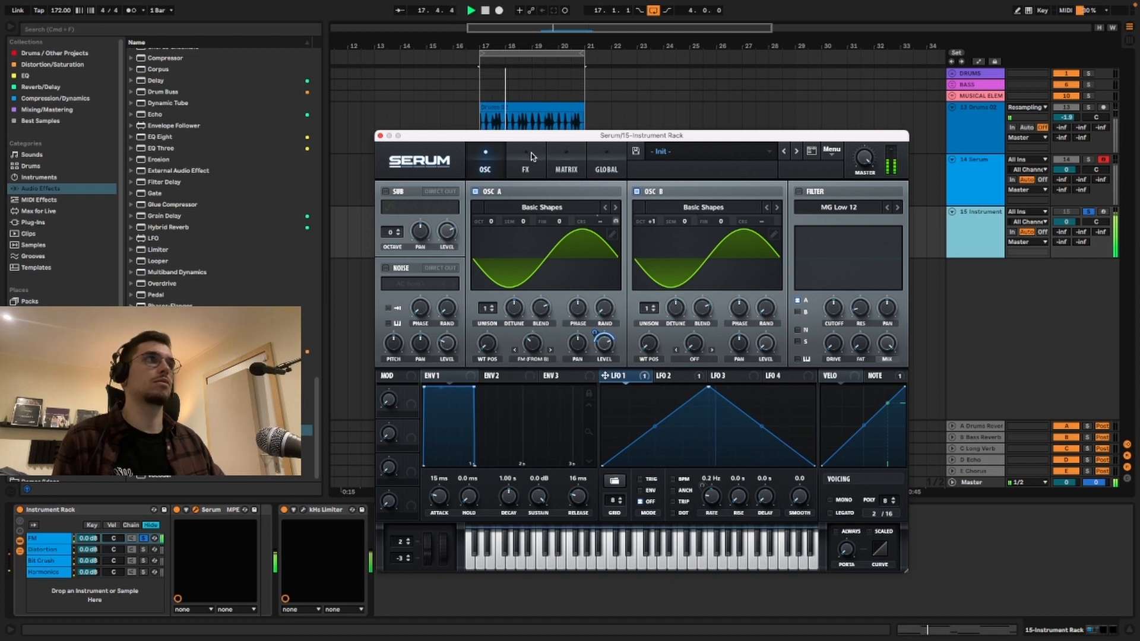
drag(606, 376, 519, 390)
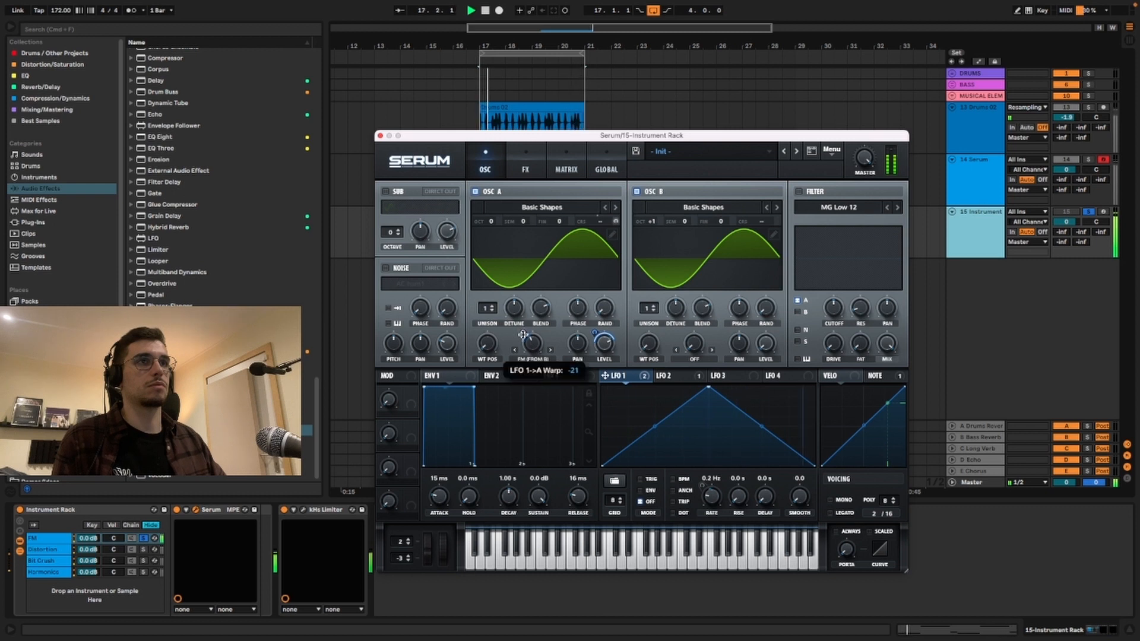
drag(652, 223, 661, 209)
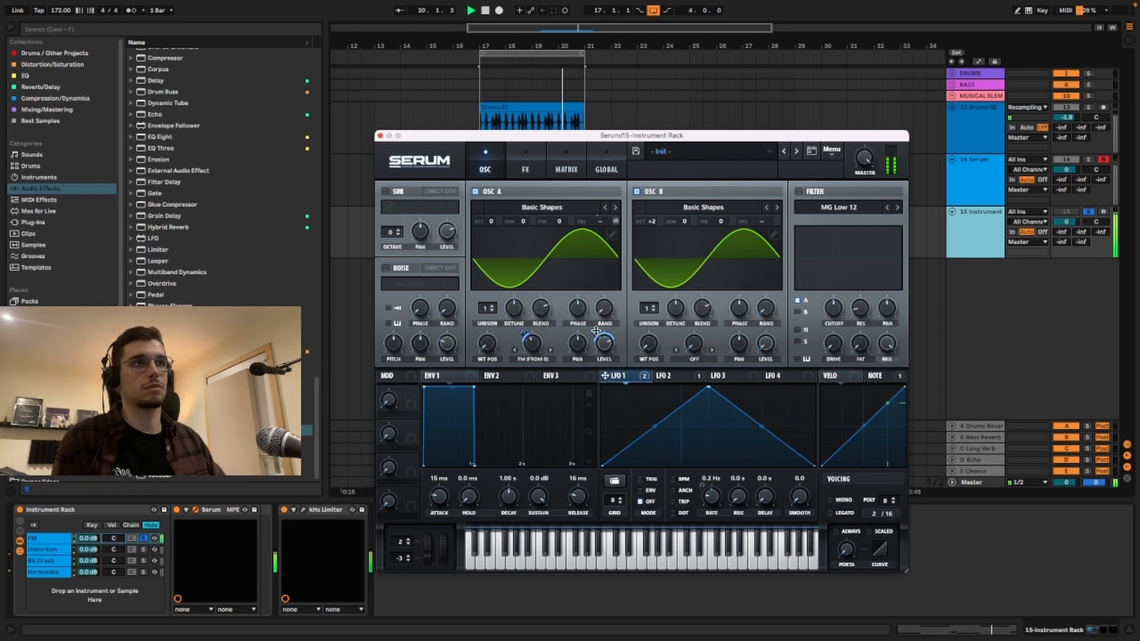
mouse_move(597, 334)
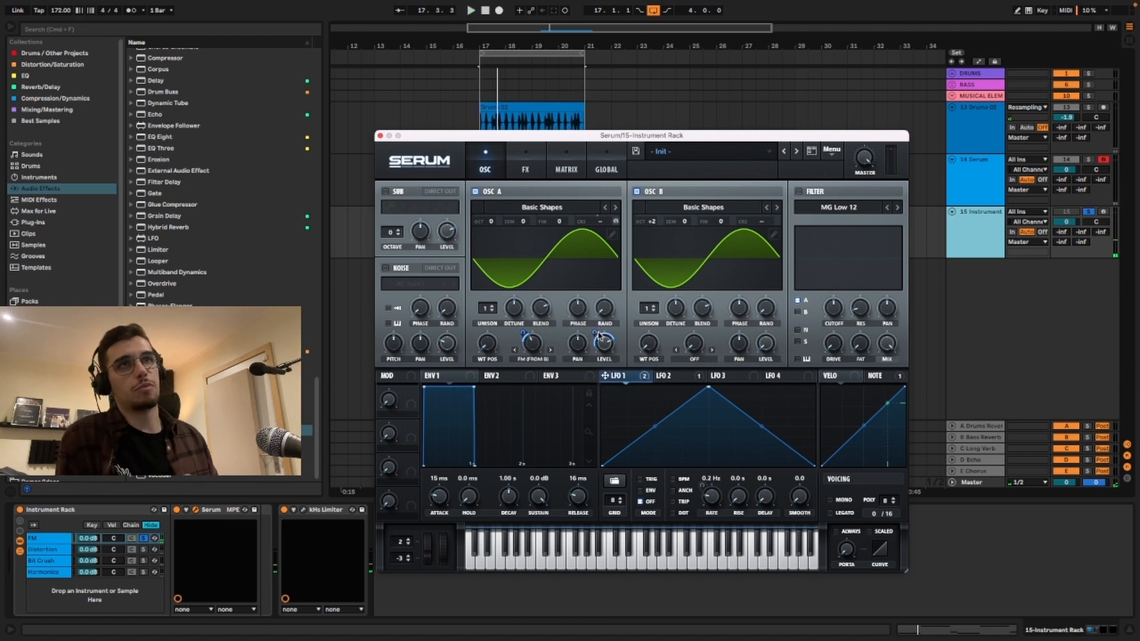
Insert an EQ Eight between Serum and kHs Limiter in the FM chain and play the loop to view the spectrum
mouse_move(160, 137)
mouse_down()
mouse_move(264, 522)
mouse_move(261, 567)
mouse_up()
drag(468, 136, 657, 46)
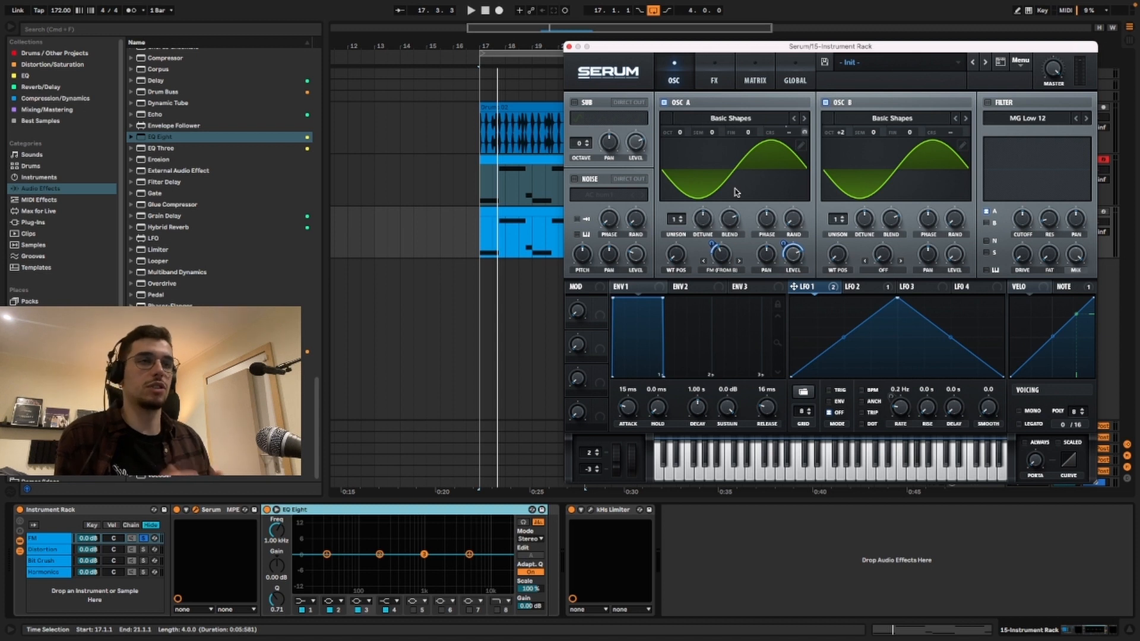
key(space)
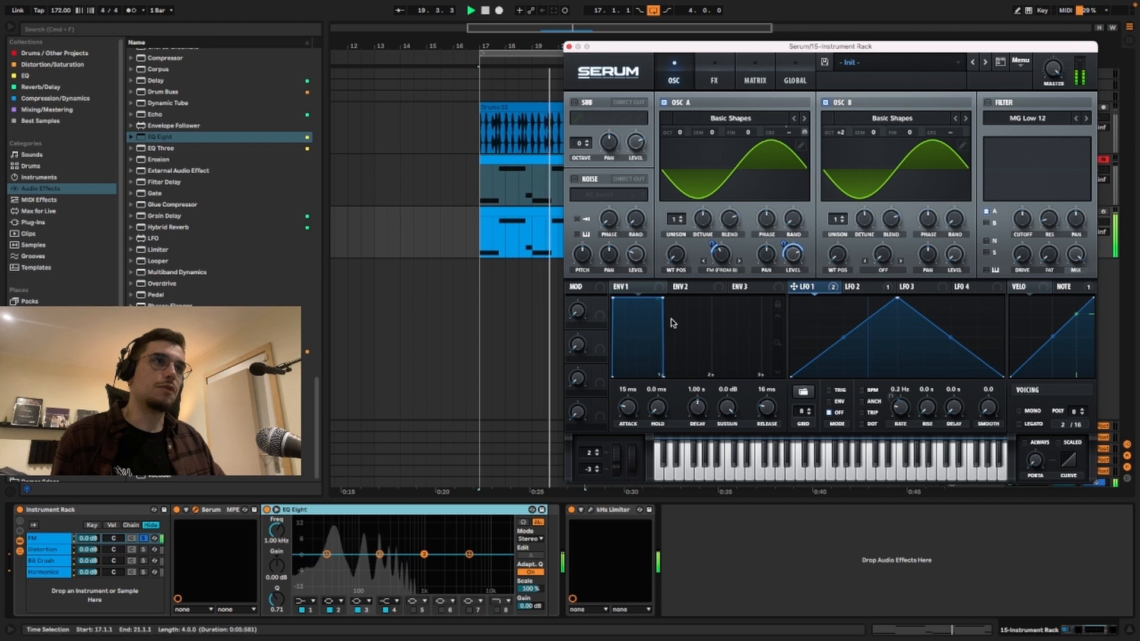
Set oscillator B's octave to +1, adjust oscillator A's FM (from B) warp amount and play the loop
drag(840, 133, 842, 143)
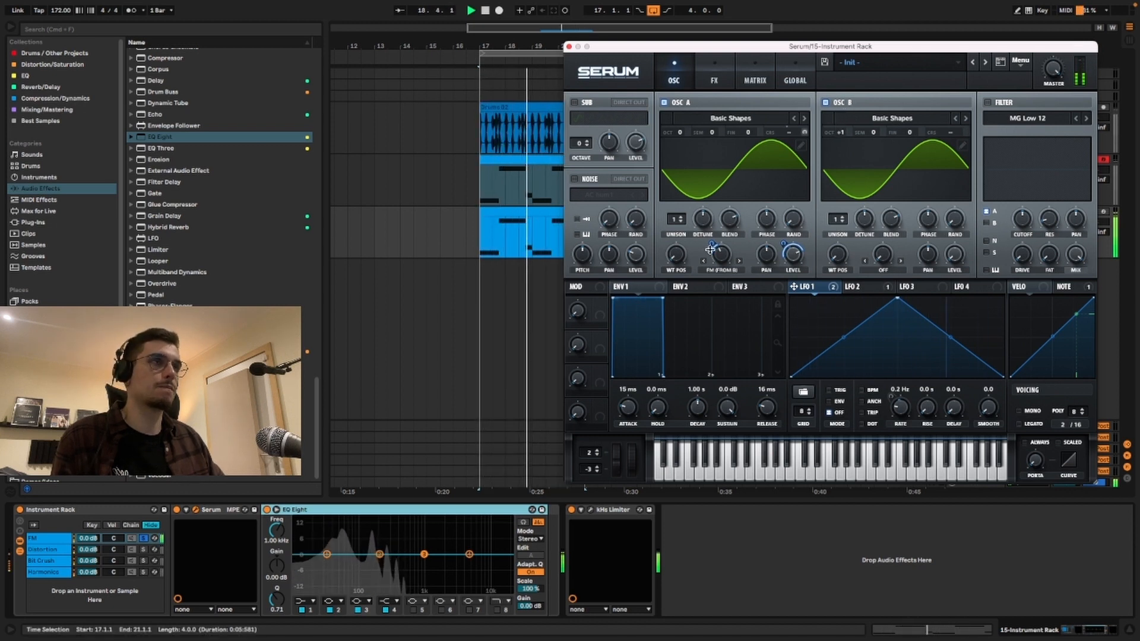
mouse_move(721, 257)
mouse_move(722, 257)
mouse_down()
mouse_move(735, 229)
mouse_move(734, 242)
mouse_up()
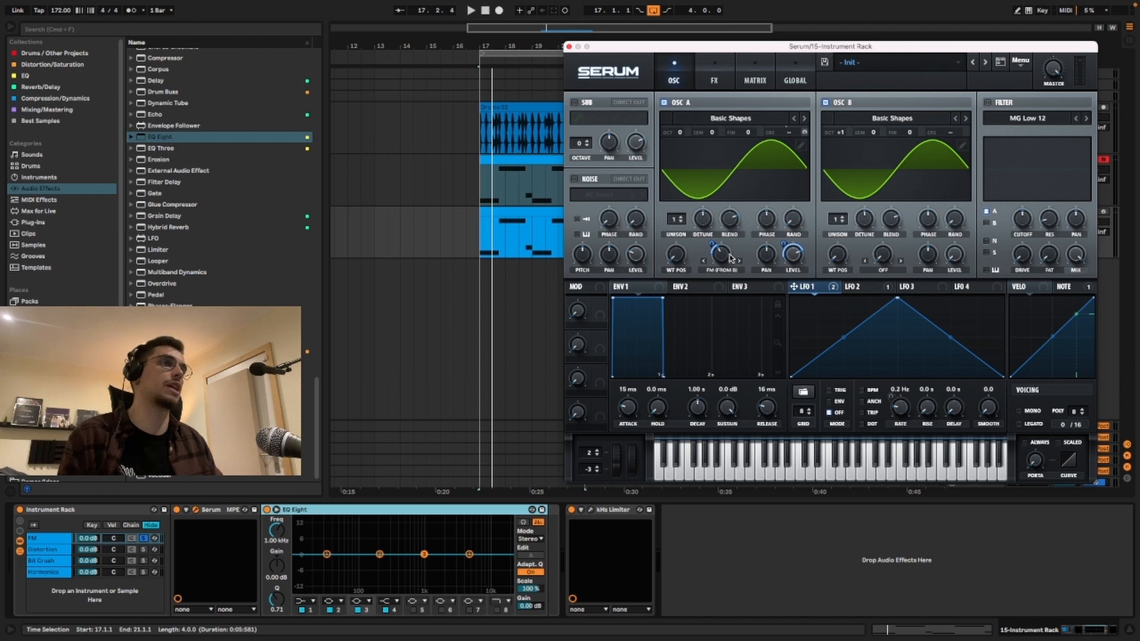
key(space)
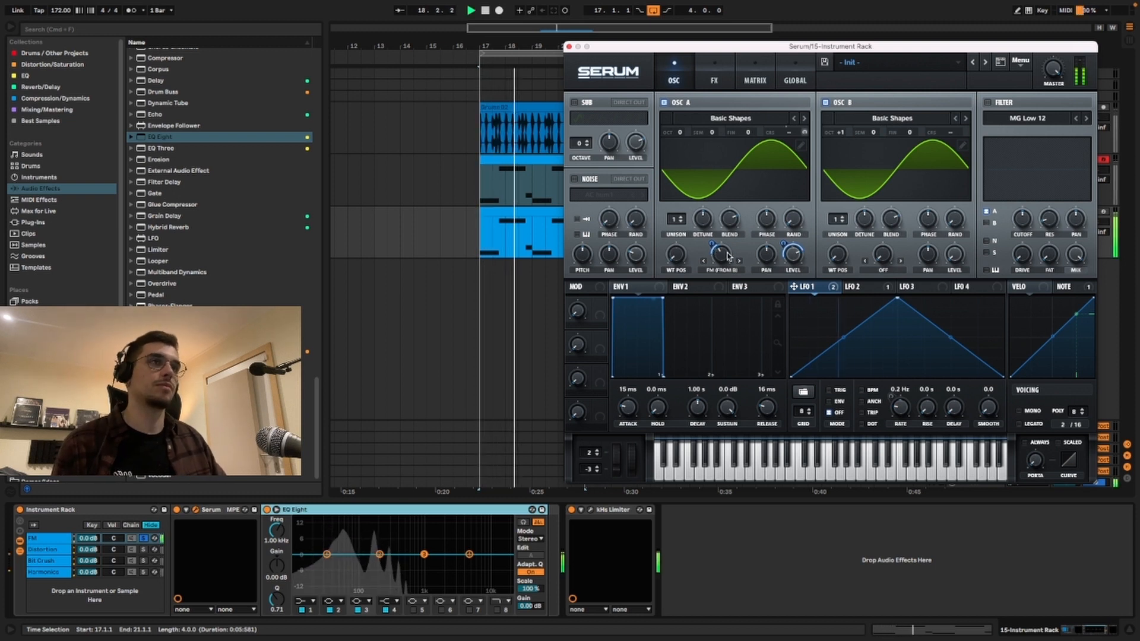
Enable the Distortion effect in the effects rack of the FM chain's Serum
click(723, 77)
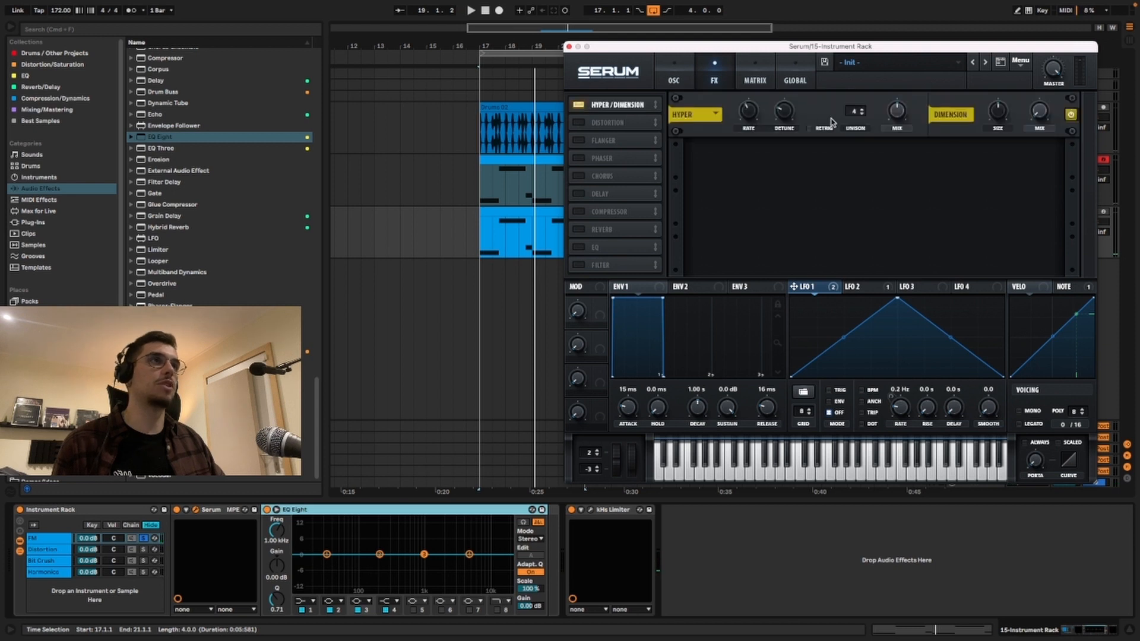
click(616, 125)
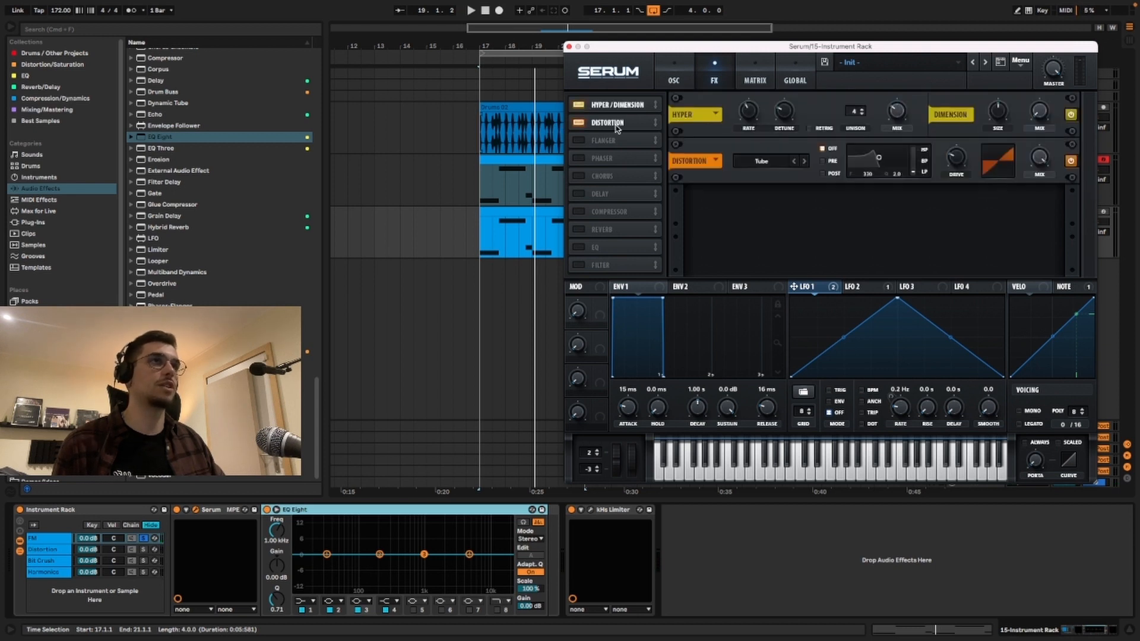
Raise the Distortion drive in the FM chain's Serum and play the loop
click(769, 160)
click(917, 158)
drag(959, 155, 966, 122)
key(space)
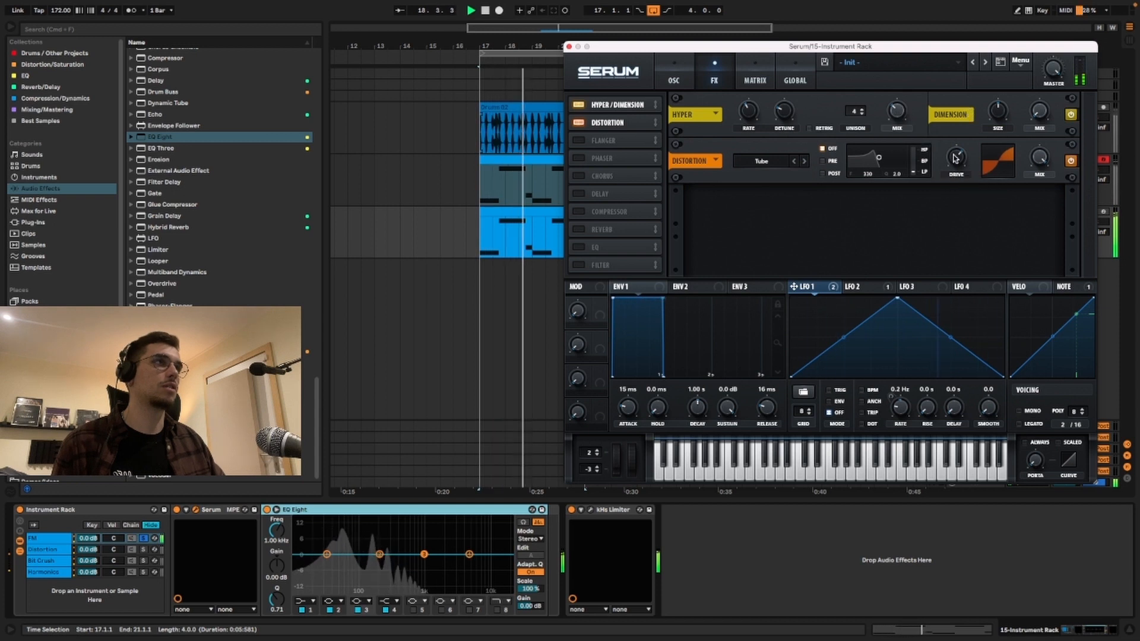
Set oscillator B's octave to +2 in the FM chain's Serum
click(675, 73)
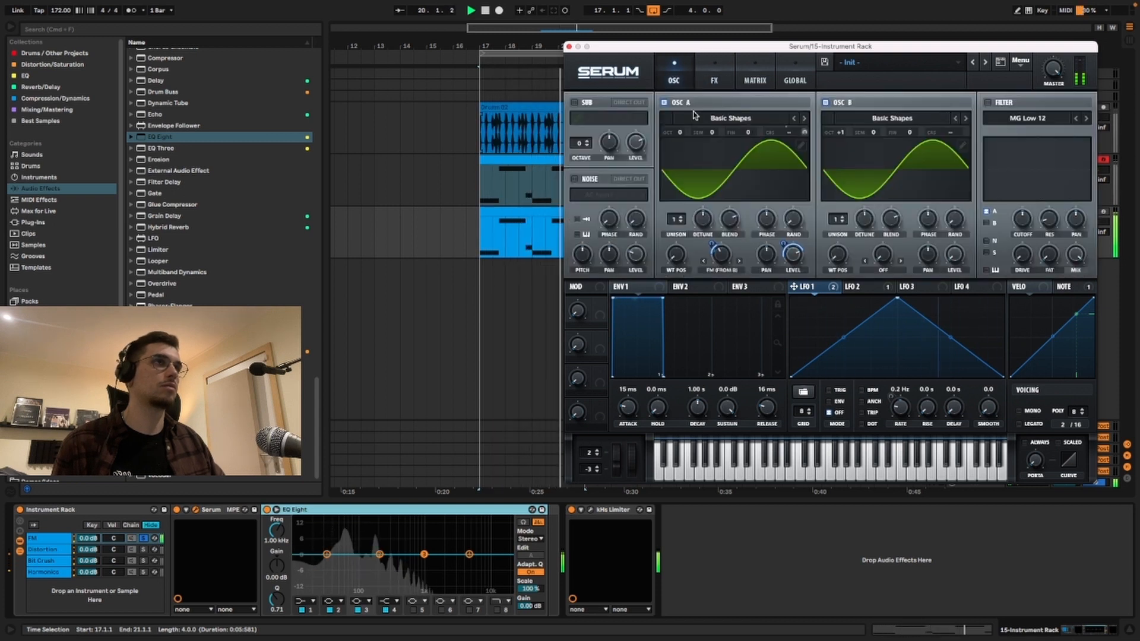
drag(845, 132, 845, 129)
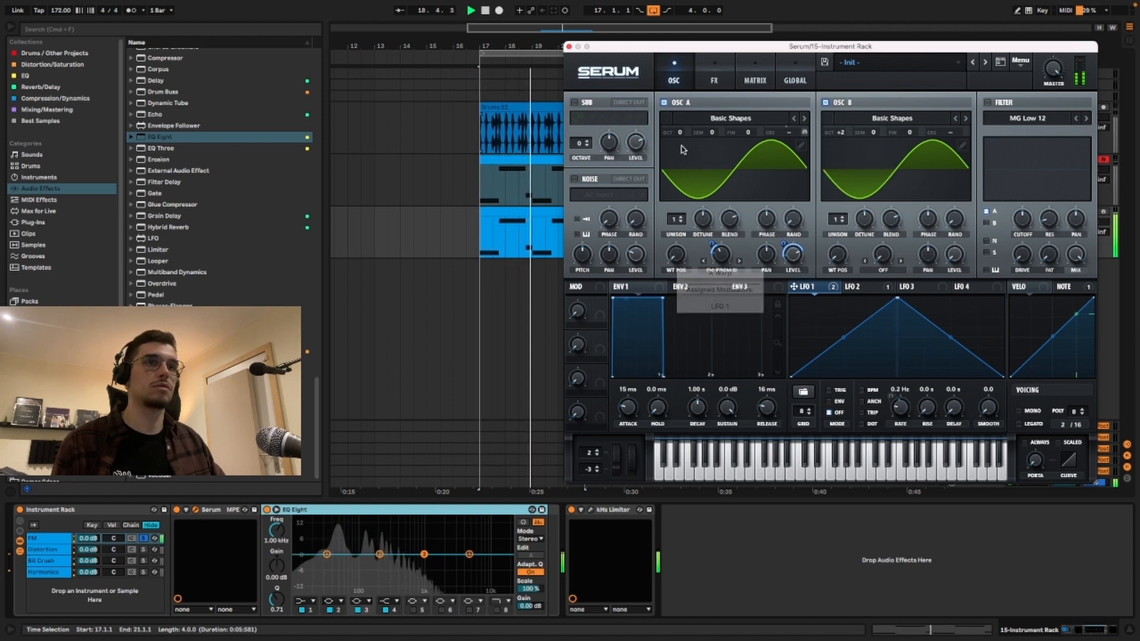
mouse_move(711, 245)
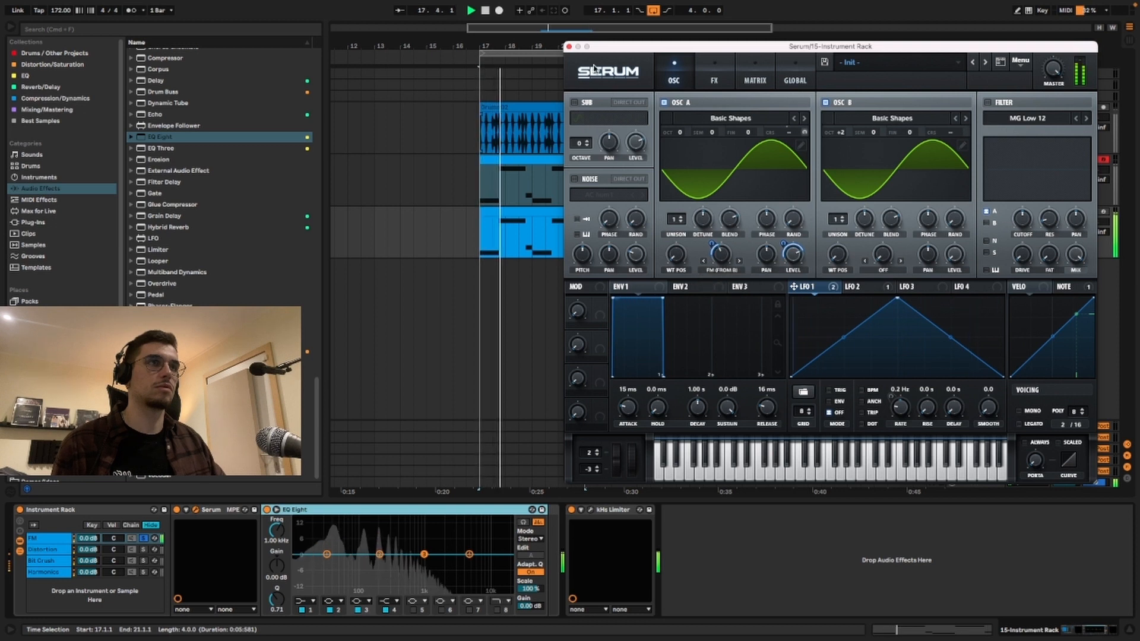
Switch the Distortion type to Sine Shaper, assign LFO 1 to its drive and set the drive to 33%, playing the loop to check
click(714, 76)
click(767, 161)
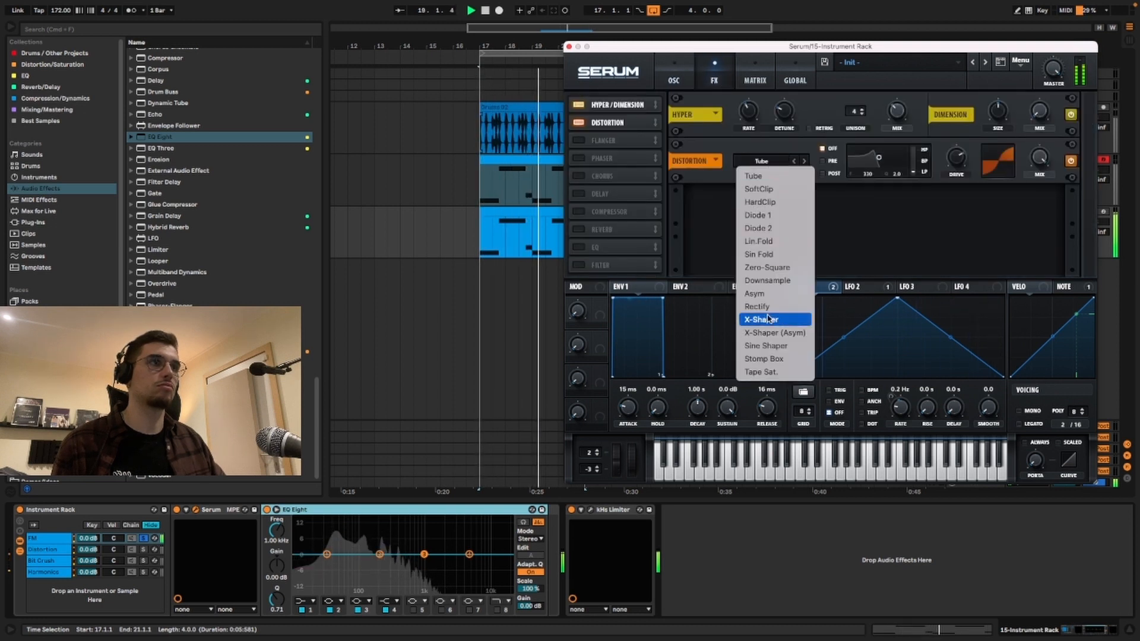
click(766, 345)
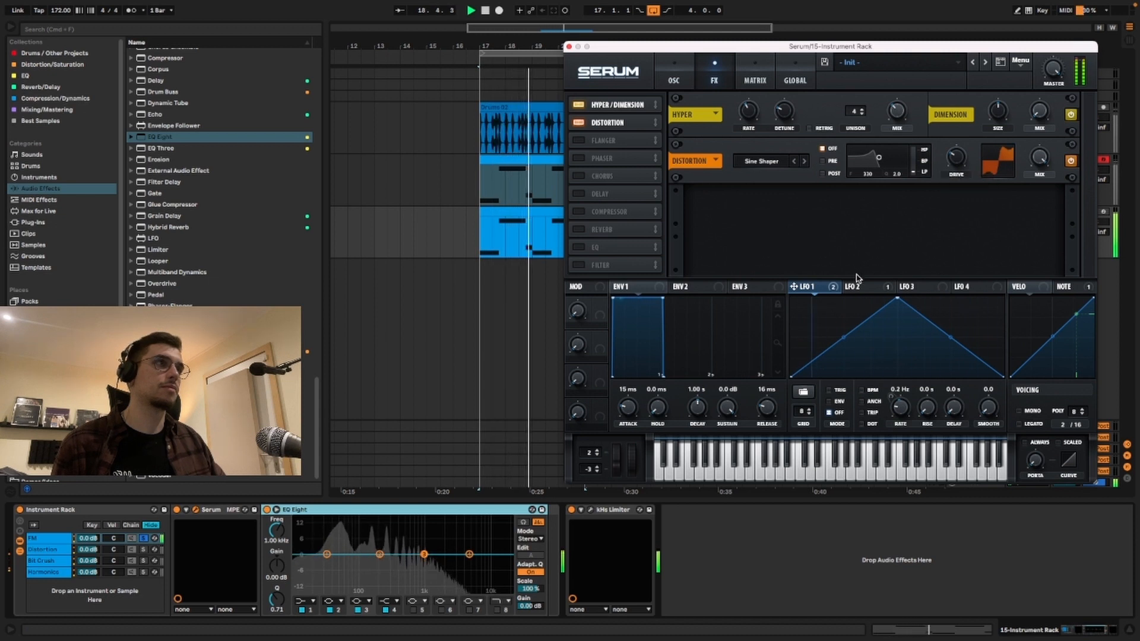
drag(799, 288, 942, 199)
key(space)
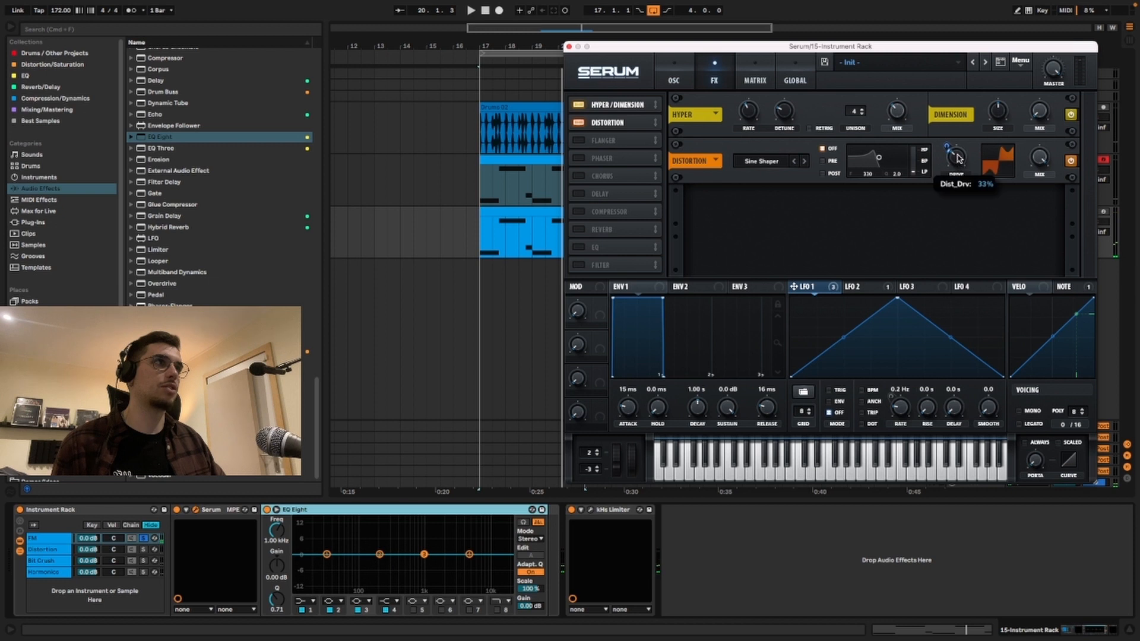
key(space)
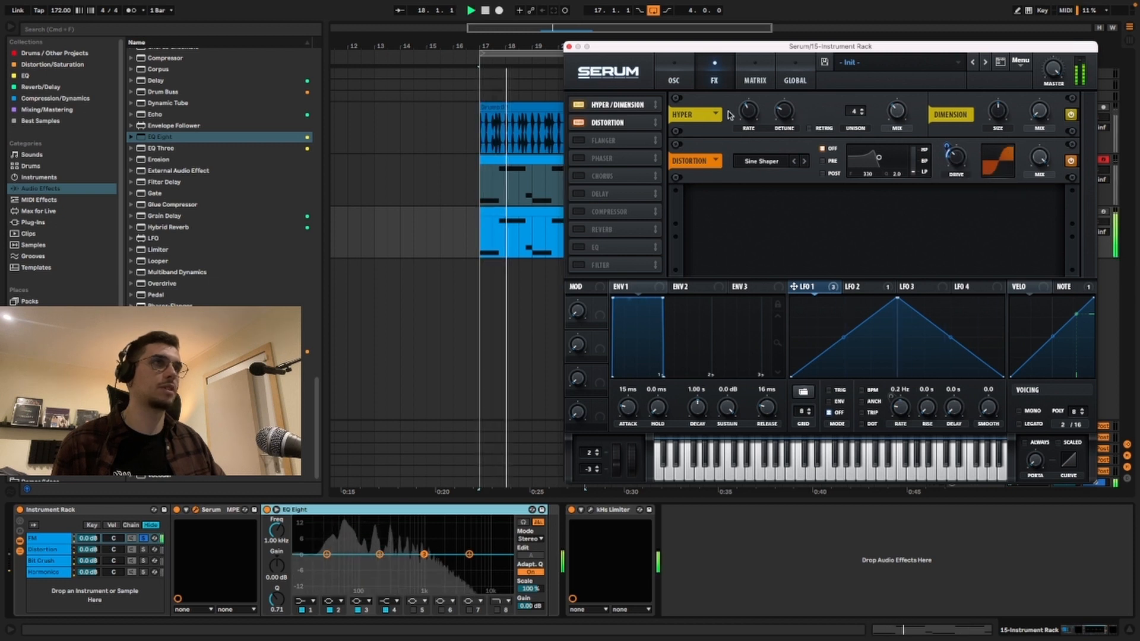
Set oscillator B's warp mode to Sync (Window 1/2)
click(674, 79)
click(883, 267)
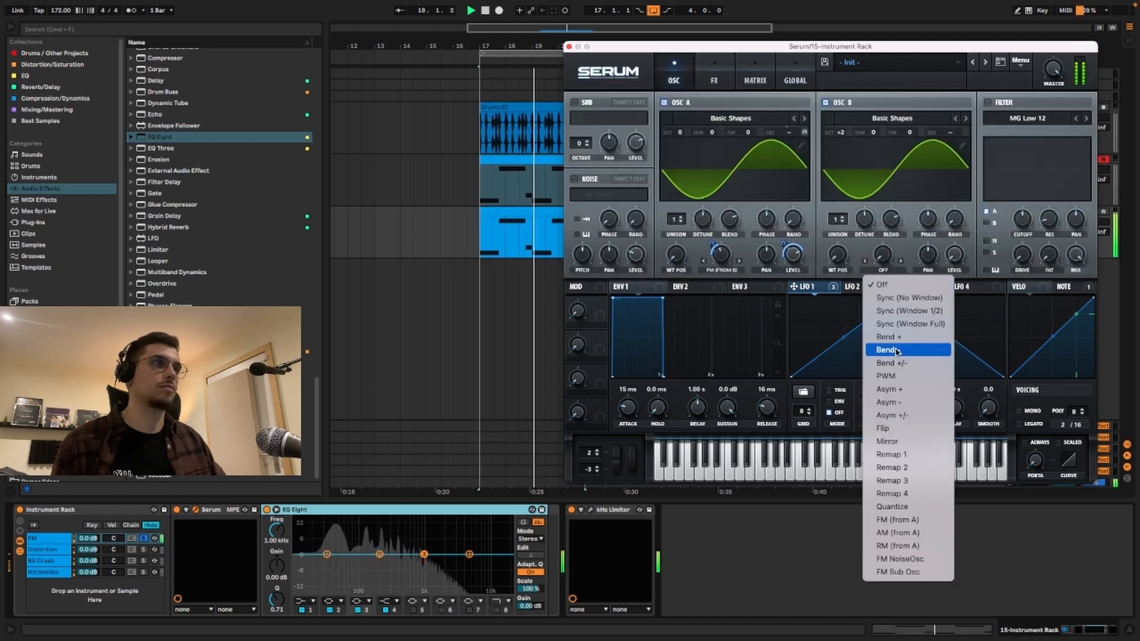
click(912, 311)
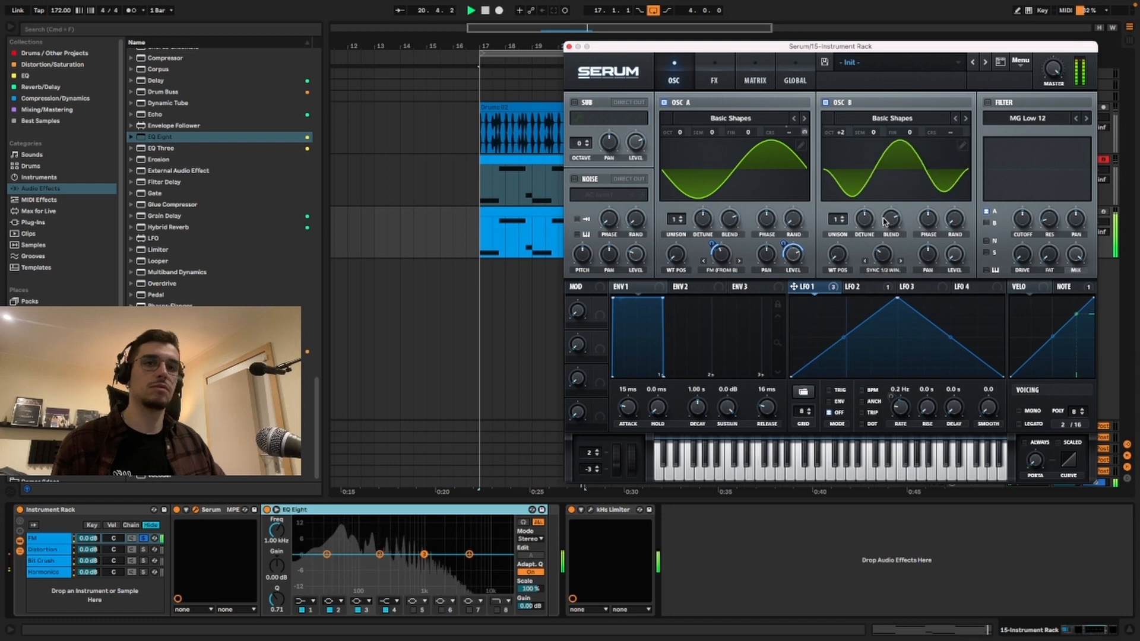
Move the Serum window clear of the track controls and unsolo the Instrument Rack track to hear it with the drums and sub
drag(969, 46, 844, 56)
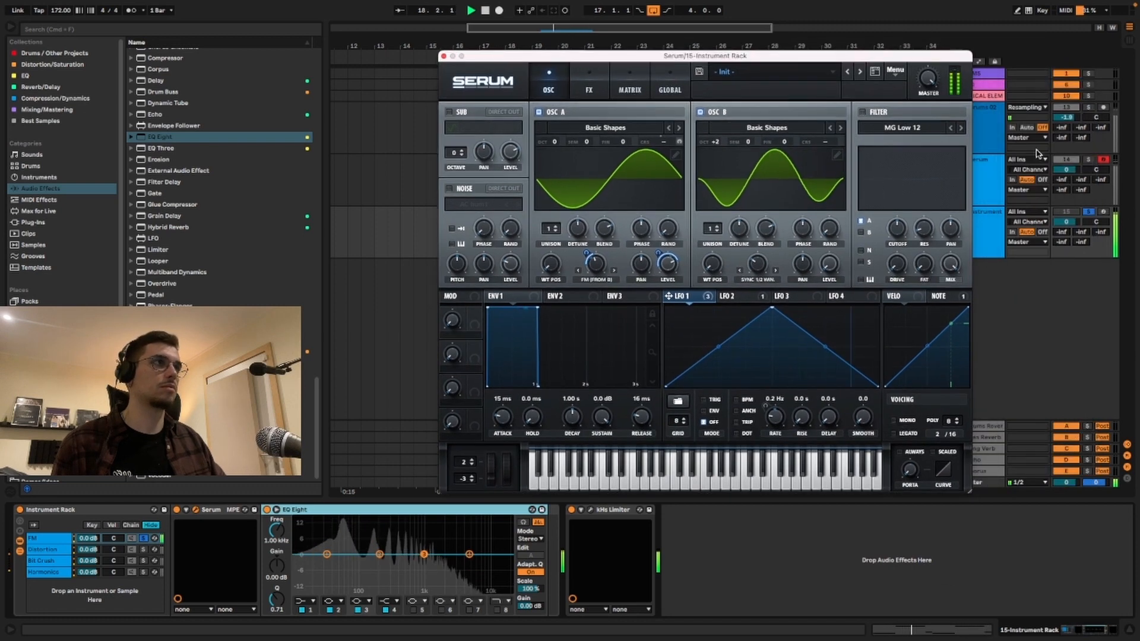
click(1081, 181)
click(1068, 159)
click(1068, 212)
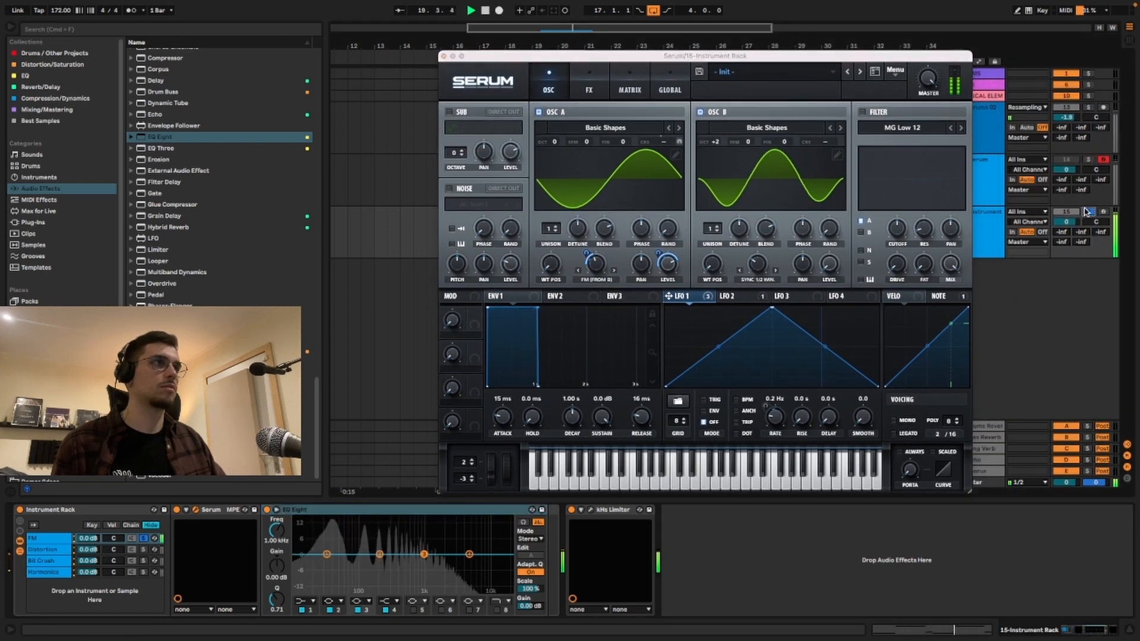
click(1087, 212)
Set oscillator B's octave to +1 while listening to the FM layer
click(589, 89)
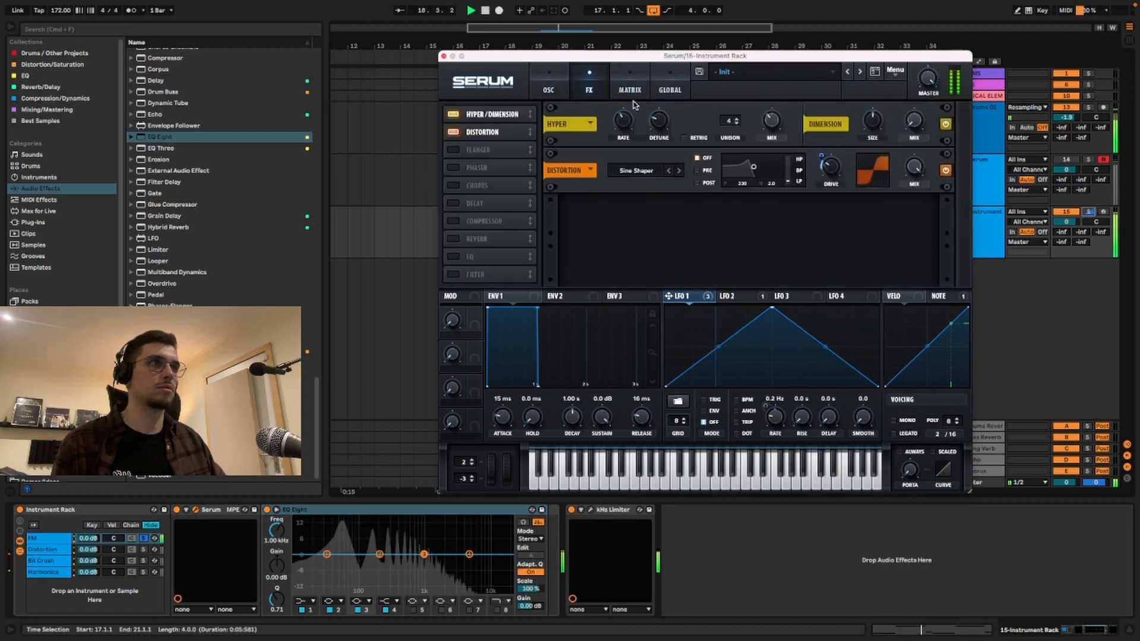
click(548, 90)
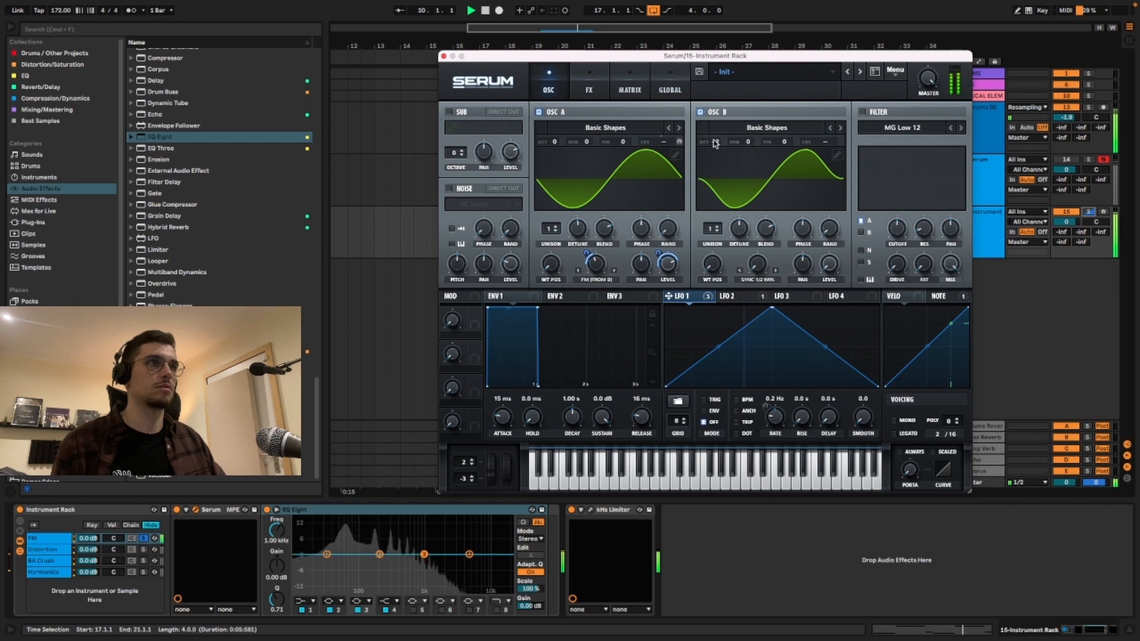
mouse_move(715, 143)
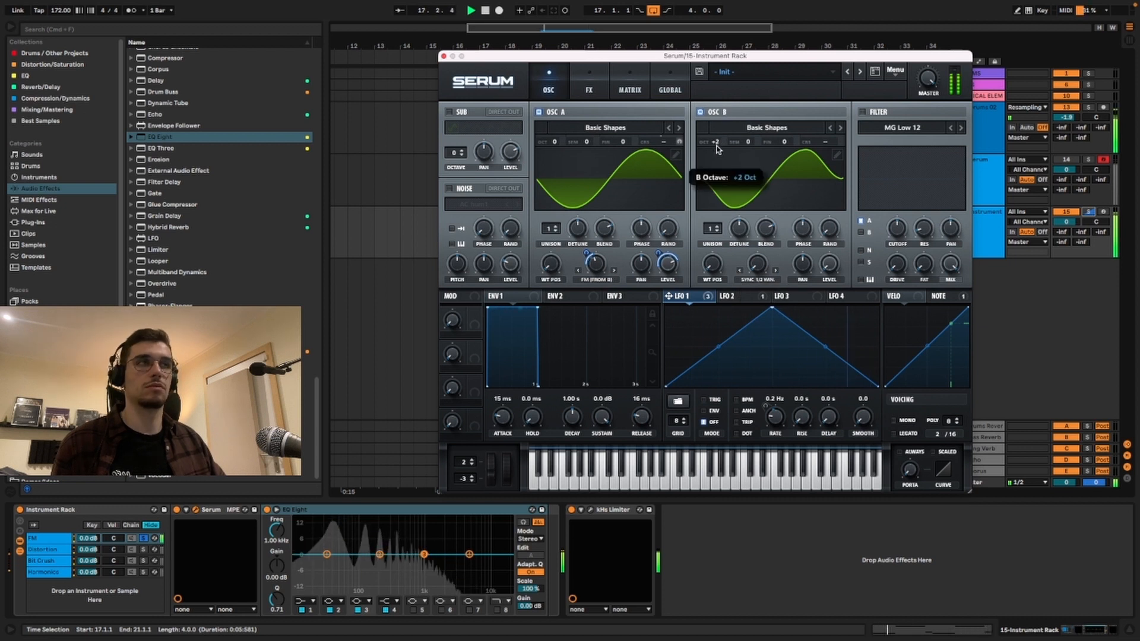
drag(716, 148, 718, 161)
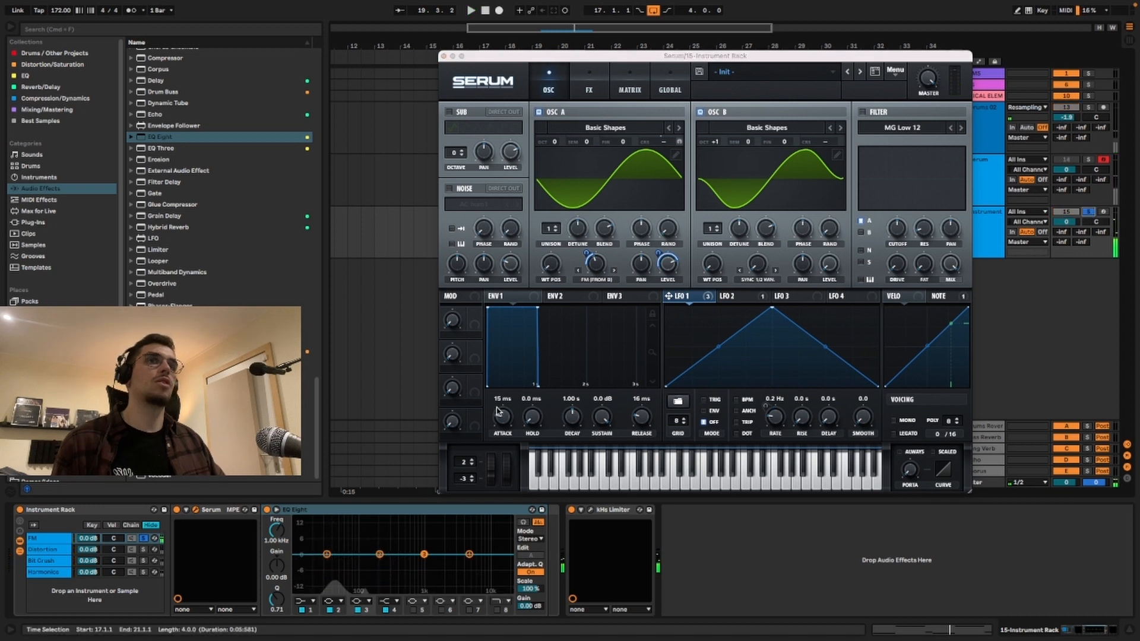
Solo the Distortion chain instead of the FM chain, close the FM Serum window and play the loop
click(143, 538)
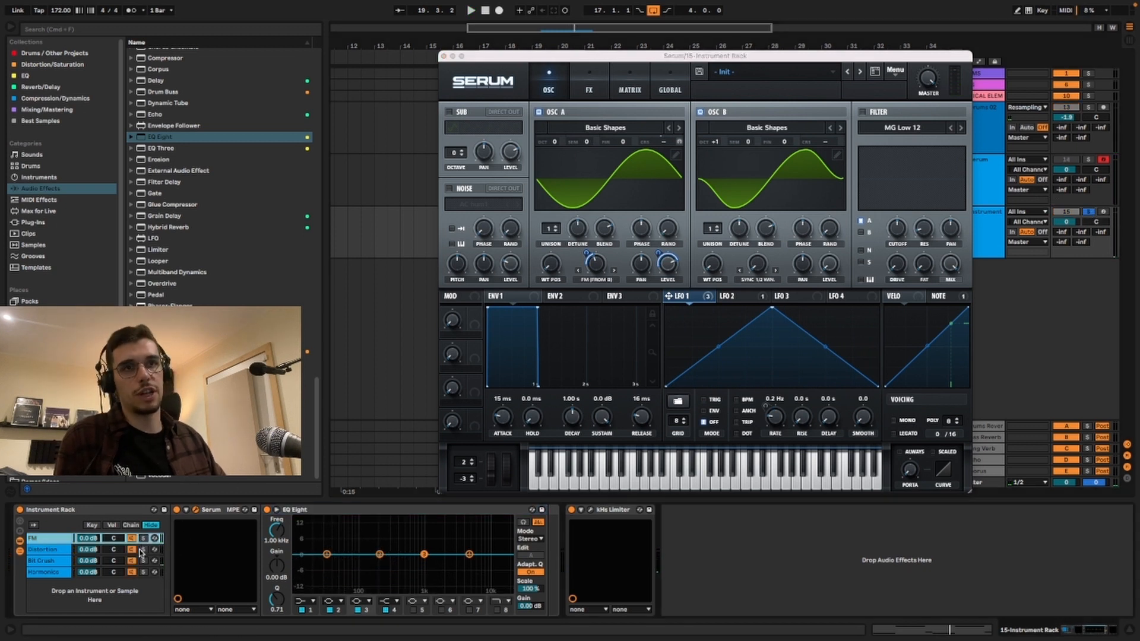
click(143, 550)
click(443, 57)
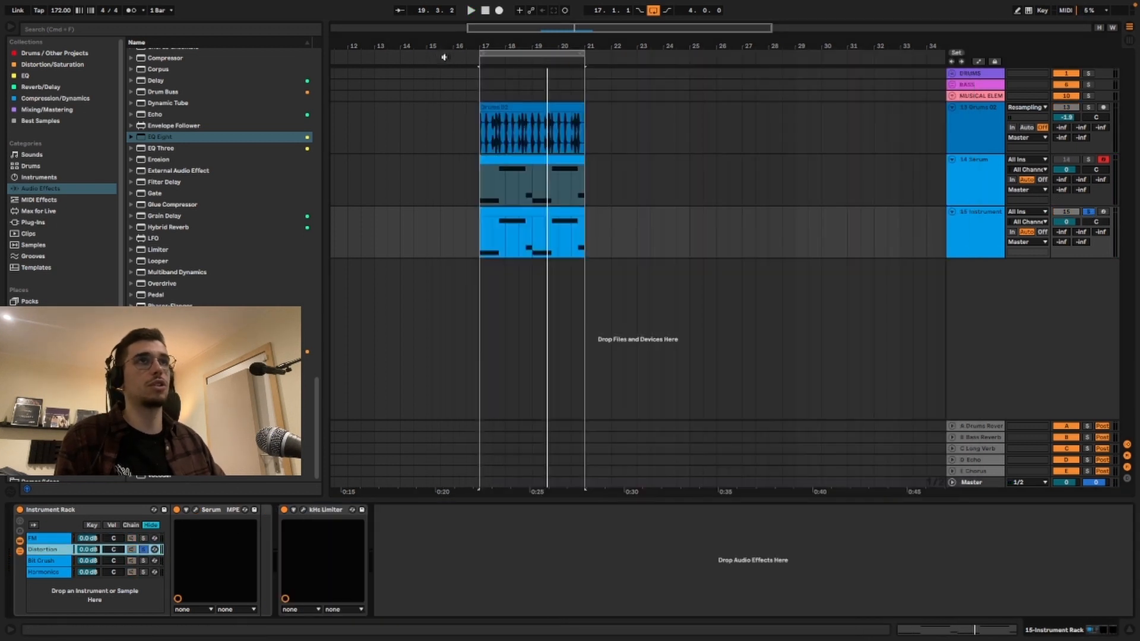
click(493, 225)
key(space)
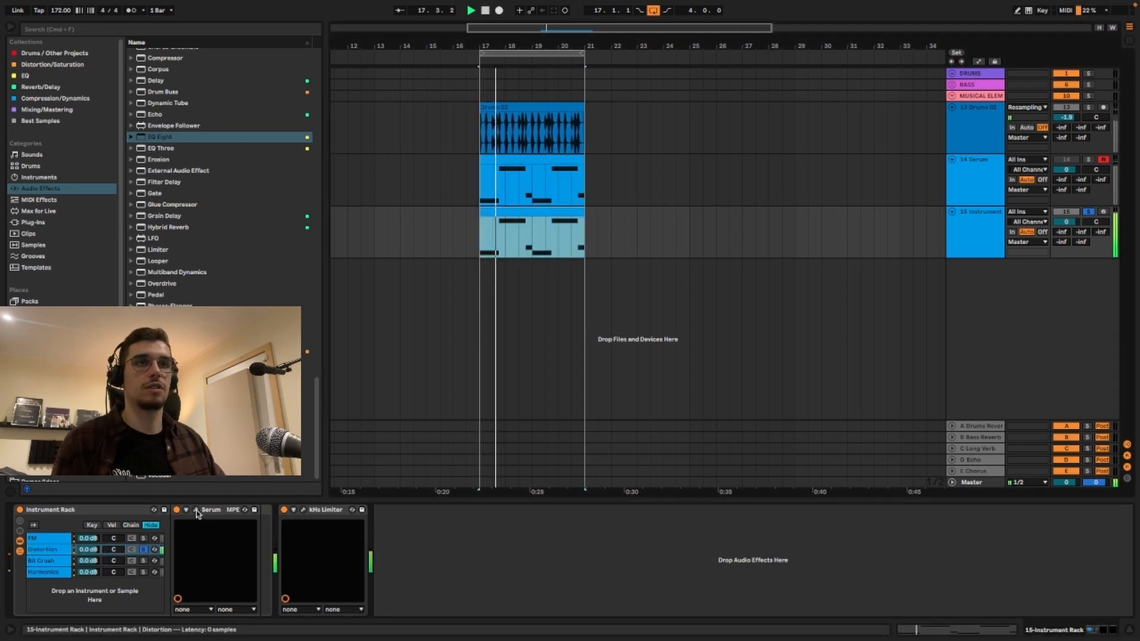
Review the effects page of the Distortion chain's Serum, then put its window away
click(196, 510)
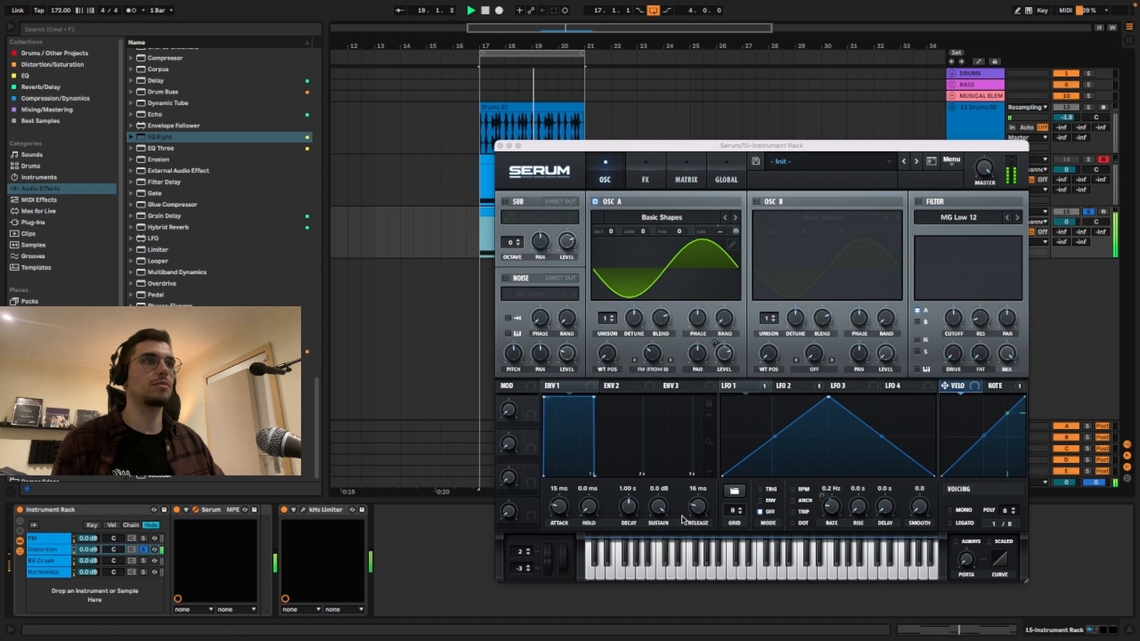
click(646, 174)
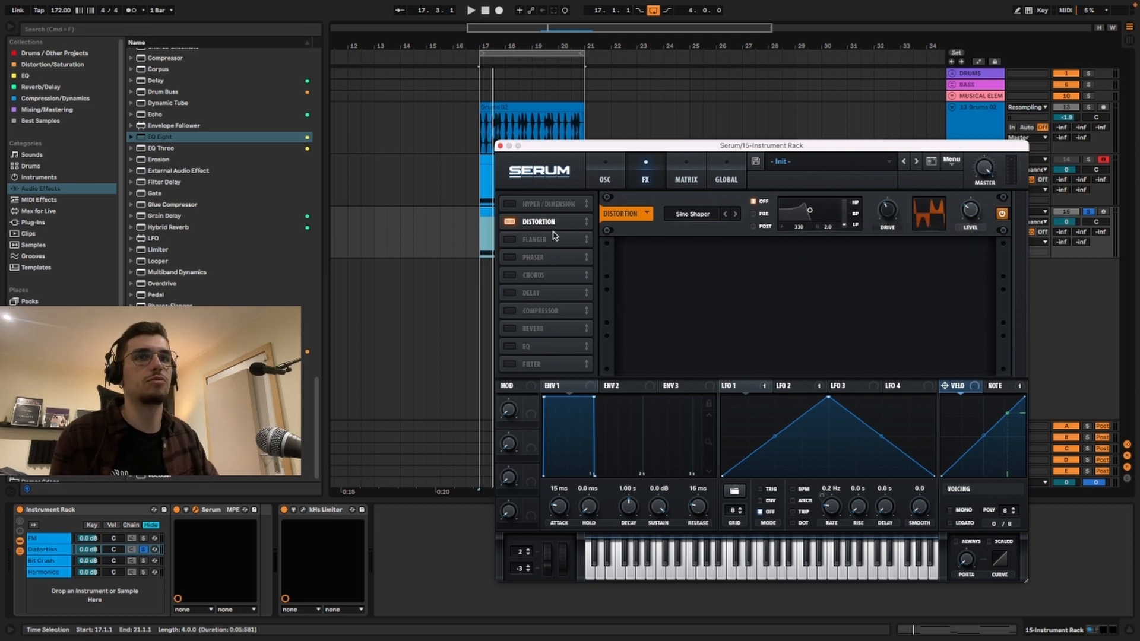
click(509, 147)
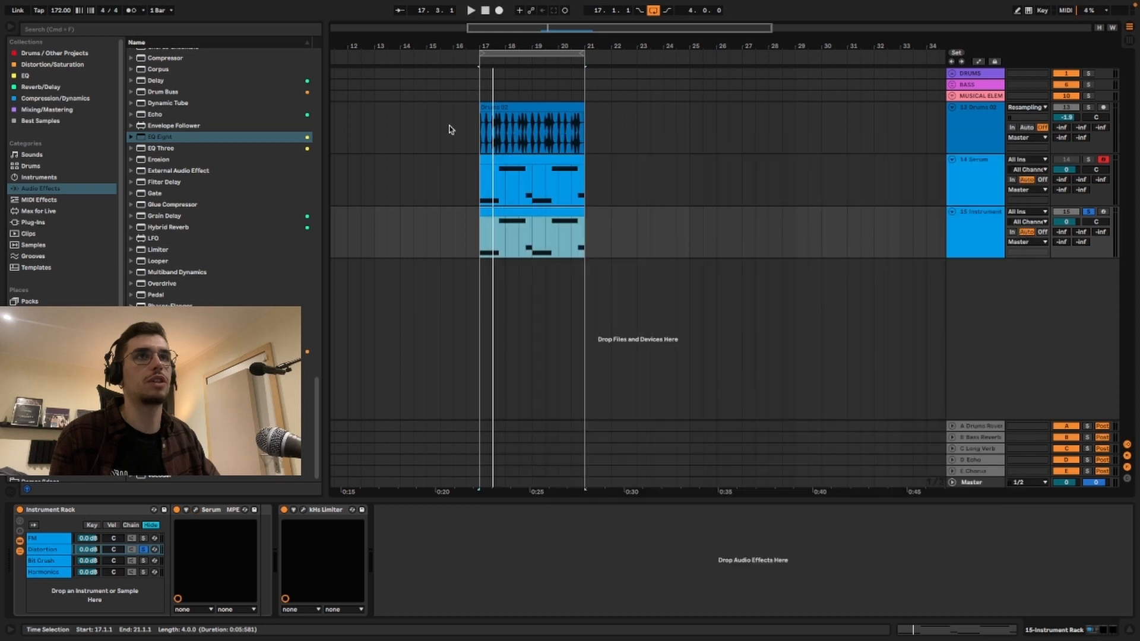
Search the plug-ins for "rift" and insert the AUv2 version of Rift between Serum and kHs Limiter in the Distortion chain
click(103, 29)
text(rift)
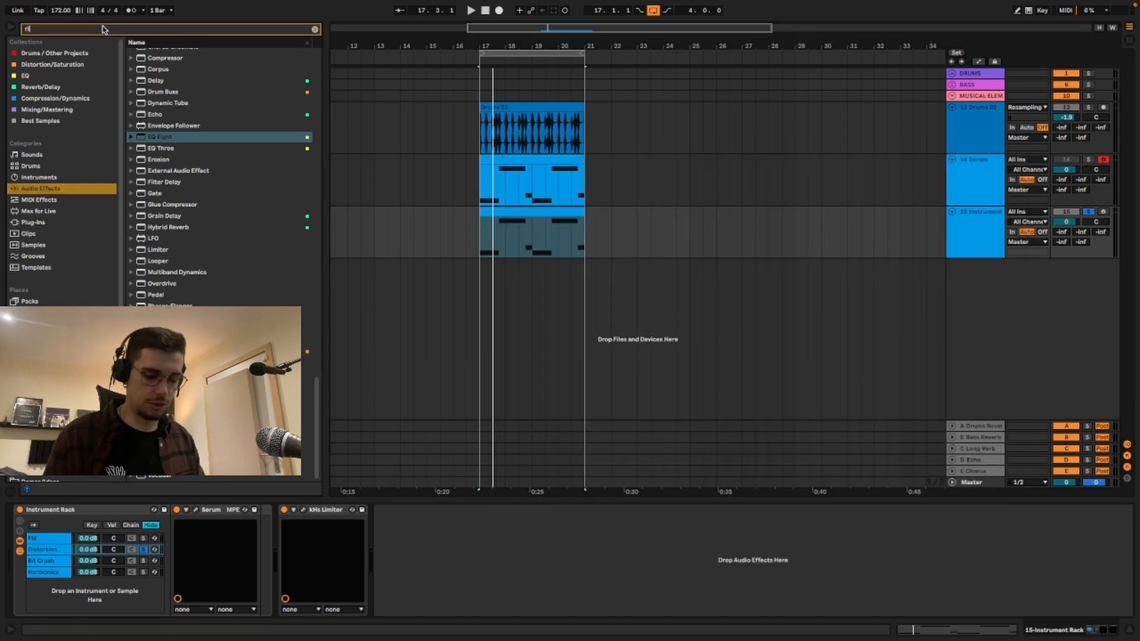
click(35, 222)
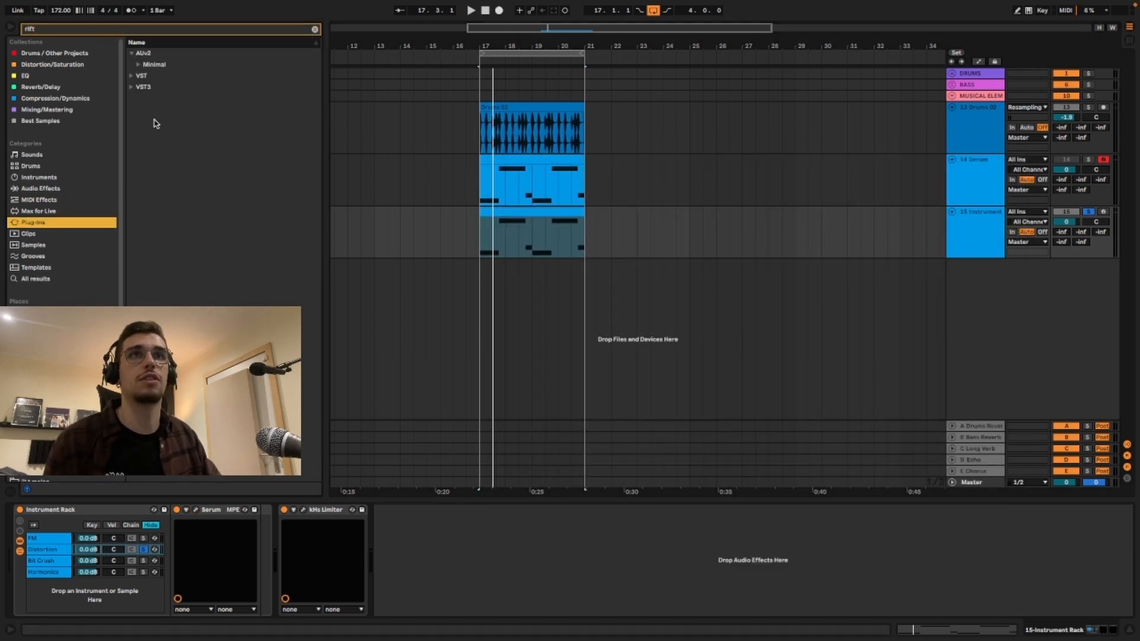
click(139, 65)
drag(159, 76, 260, 543)
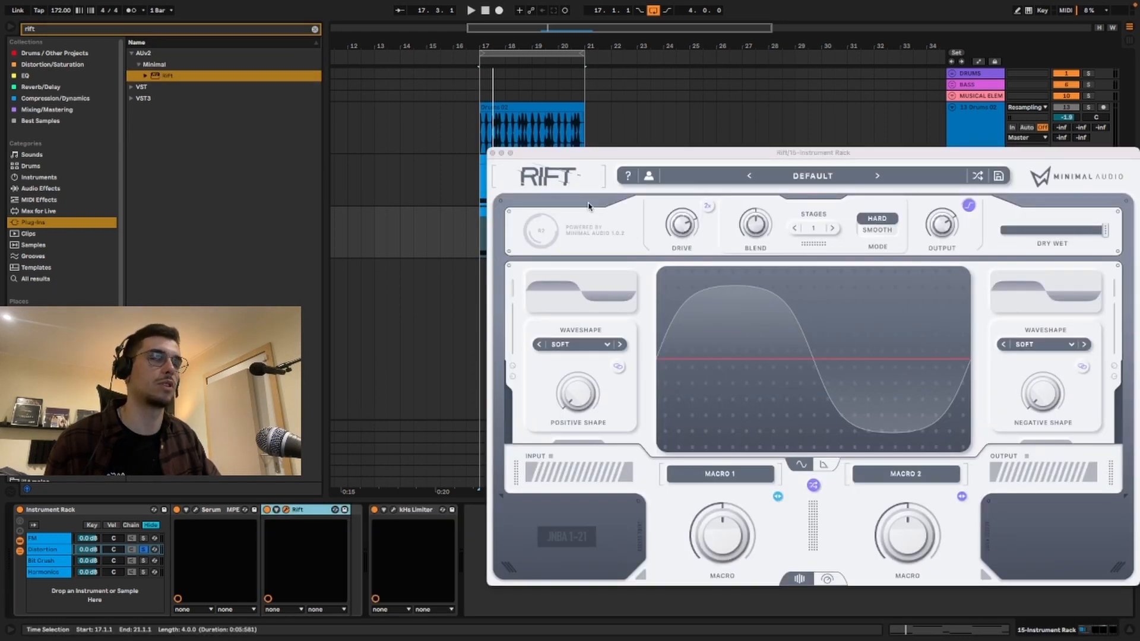
mouse_move(626, 153)
mouse_down()
mouse_move(614, 140)
mouse_move(607, 153)
mouse_up()
Show Rift's advanced view, enable its filter in Pre mode, lower the cutoff and set the resonance to 27% while playing the loop
key(space)
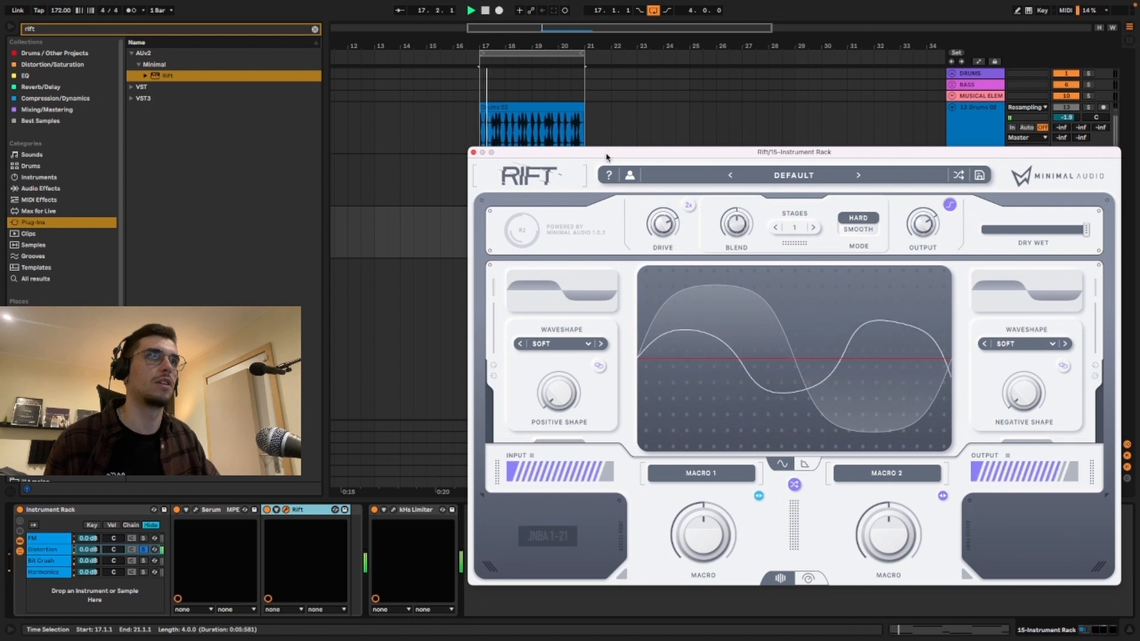
click(821, 580)
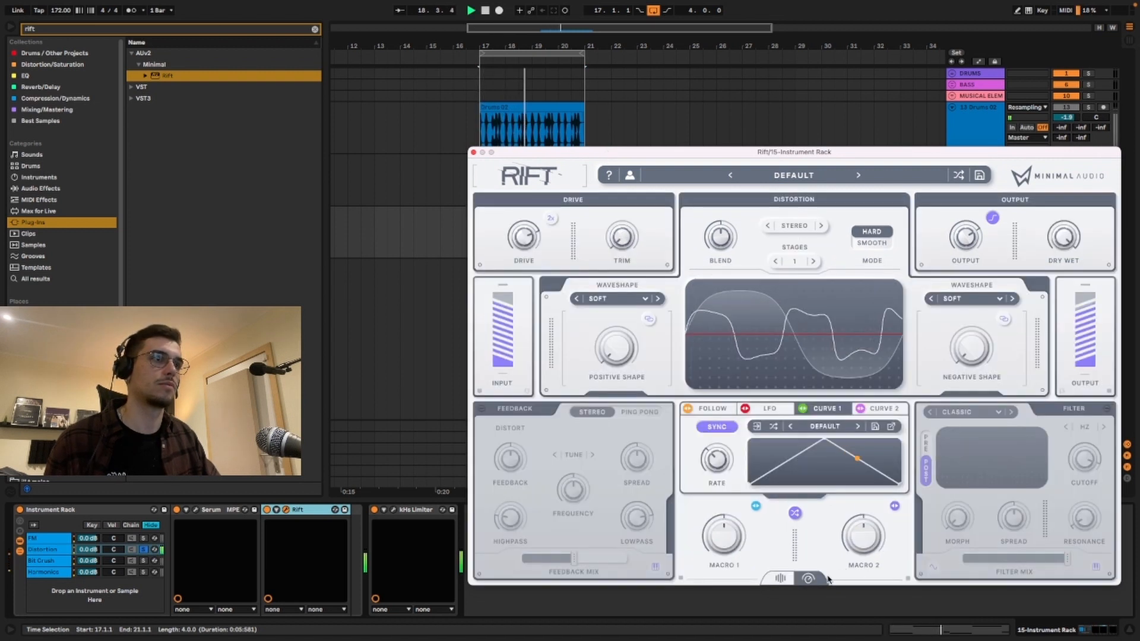
click(1107, 408)
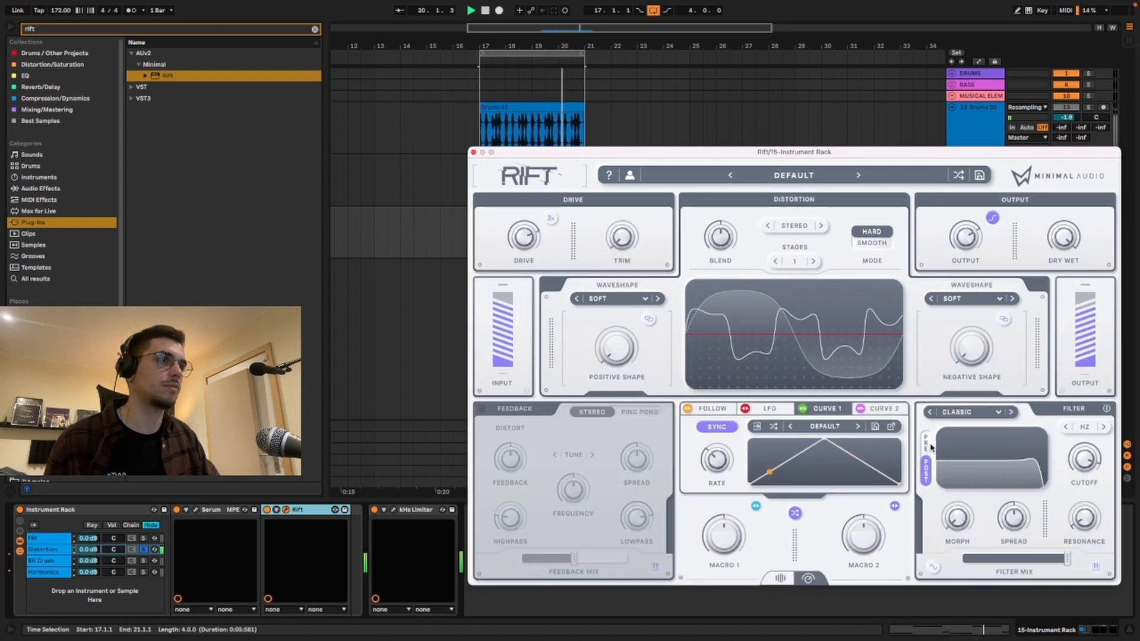
drag(1092, 465, 1084, 469)
key(space)
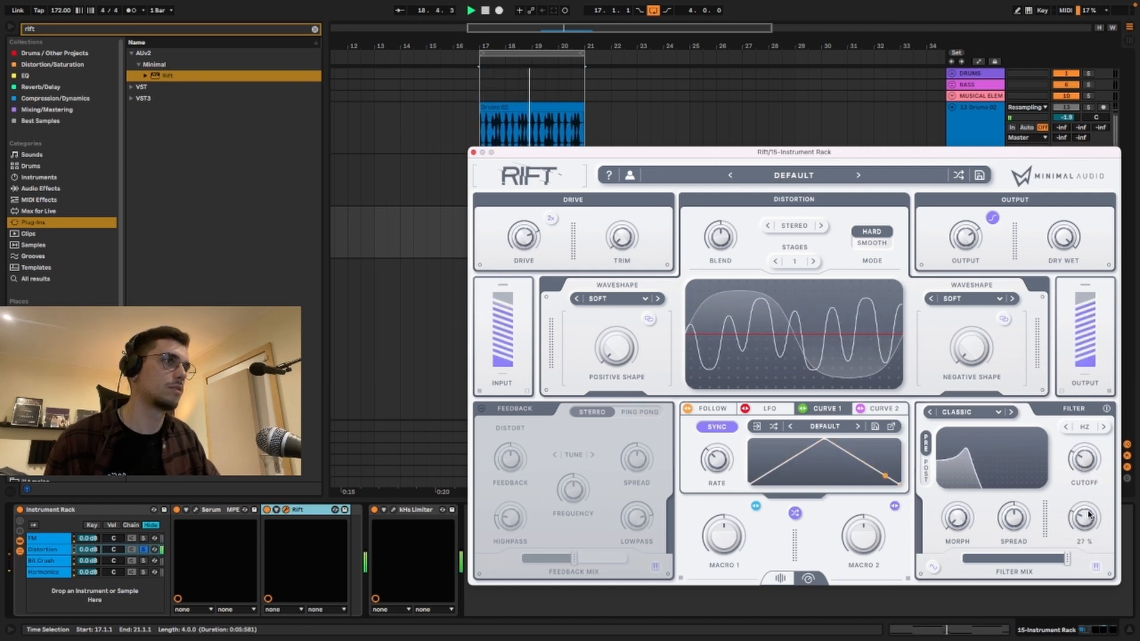
Set Rift's positive waveshape to White noise and the drive to 5.0 dB
click(612, 298)
mouse_move(614, 351)
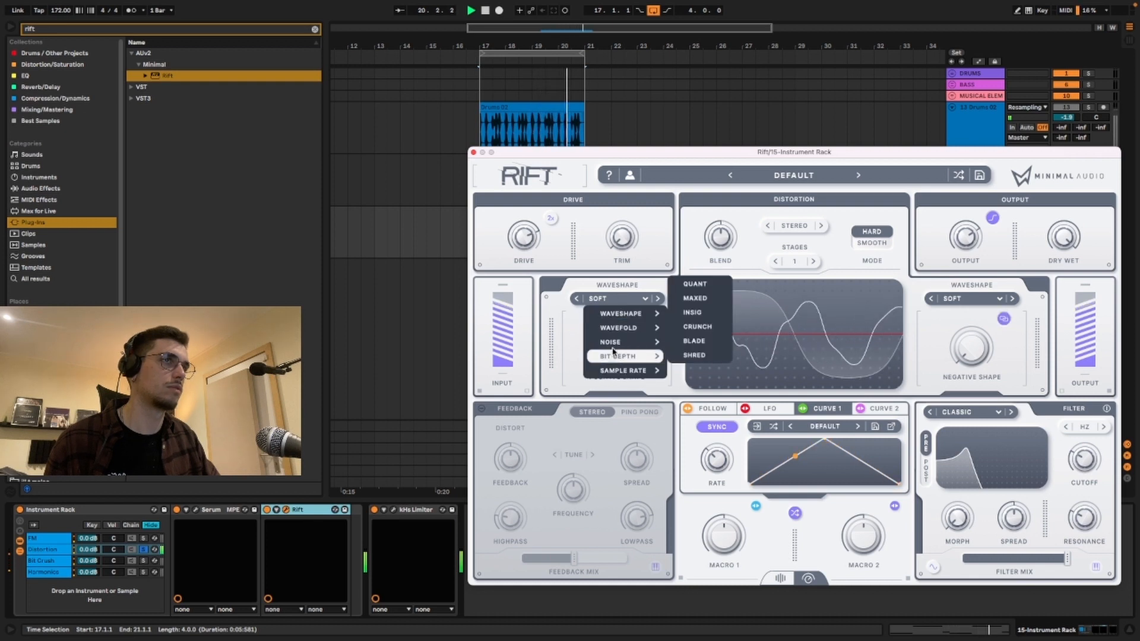
click(701, 326)
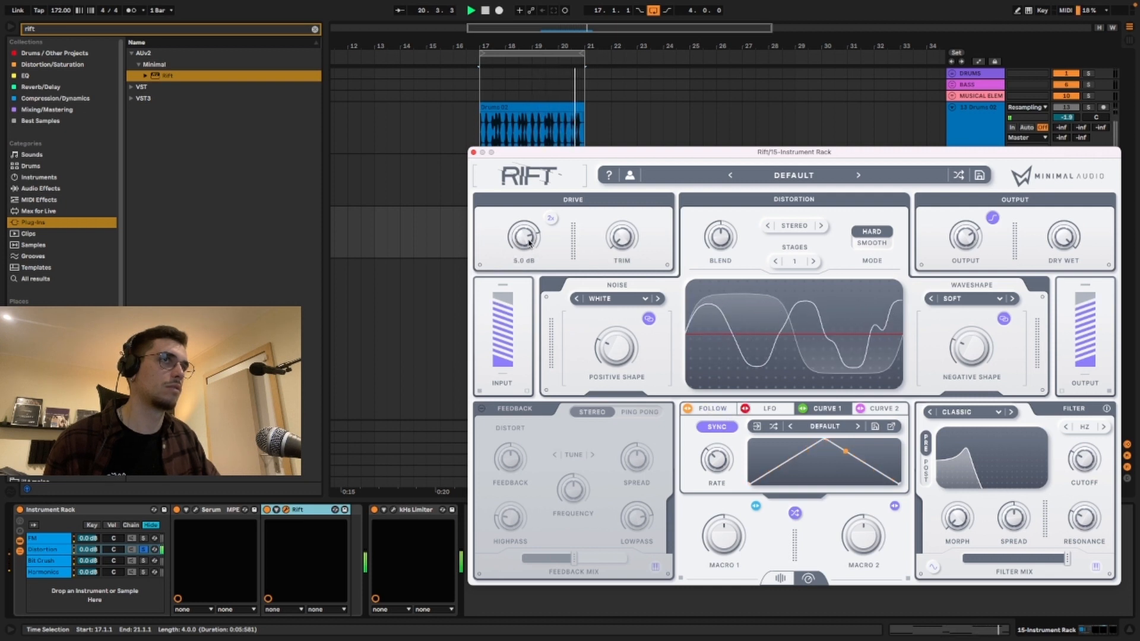
key(space)
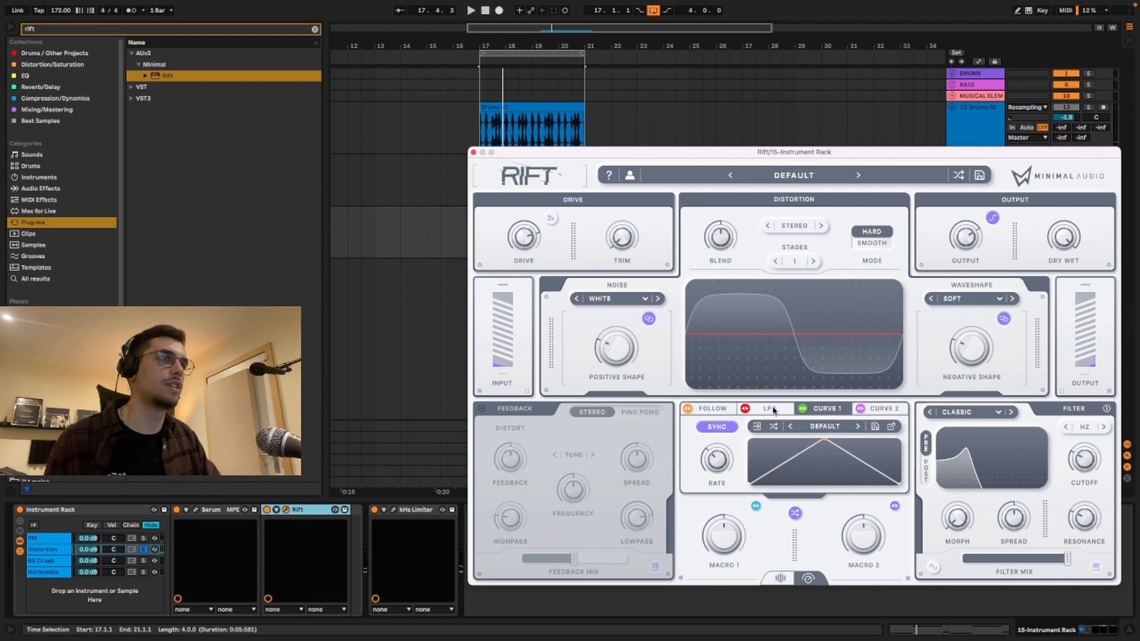
Show Rift's Follow modulator and set the drive to 5.8 dB while the loop plays
click(707, 408)
key(space)
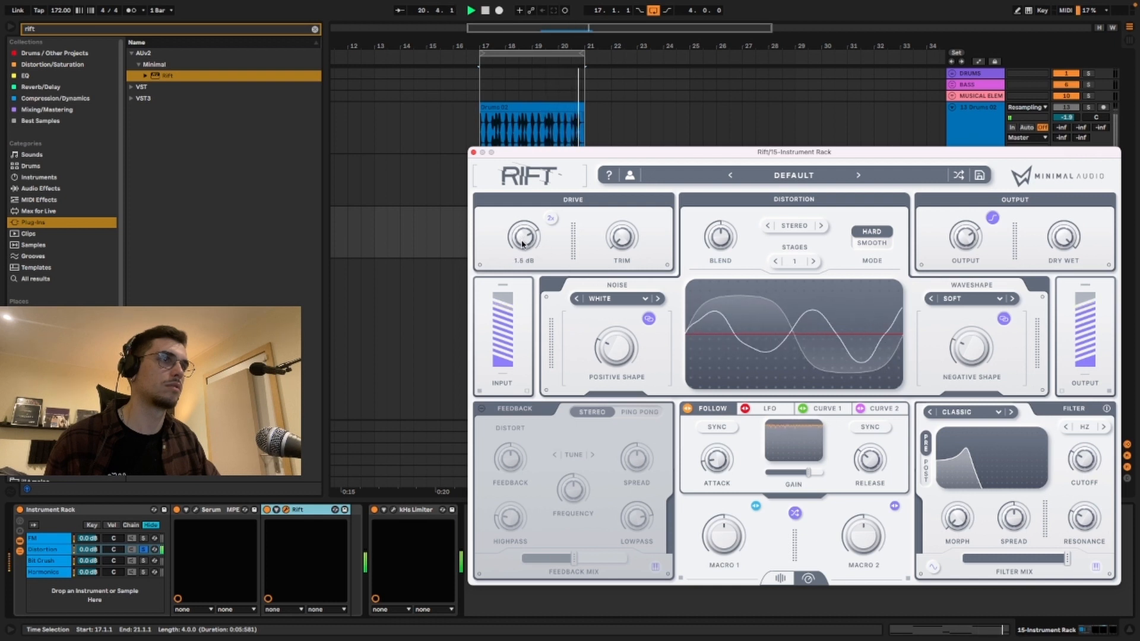
drag(523, 244, 525, 240)
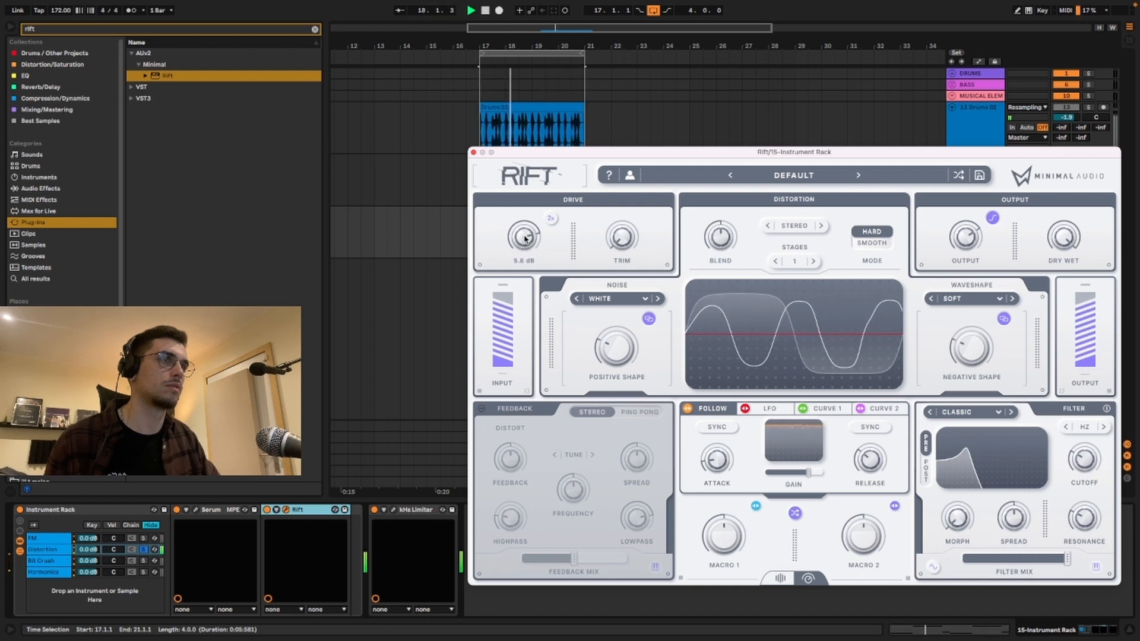
Check LFO 1's modulation amount on oscillator A's level in the Distortion chain's Serum, and return to the Rift window
click(196, 510)
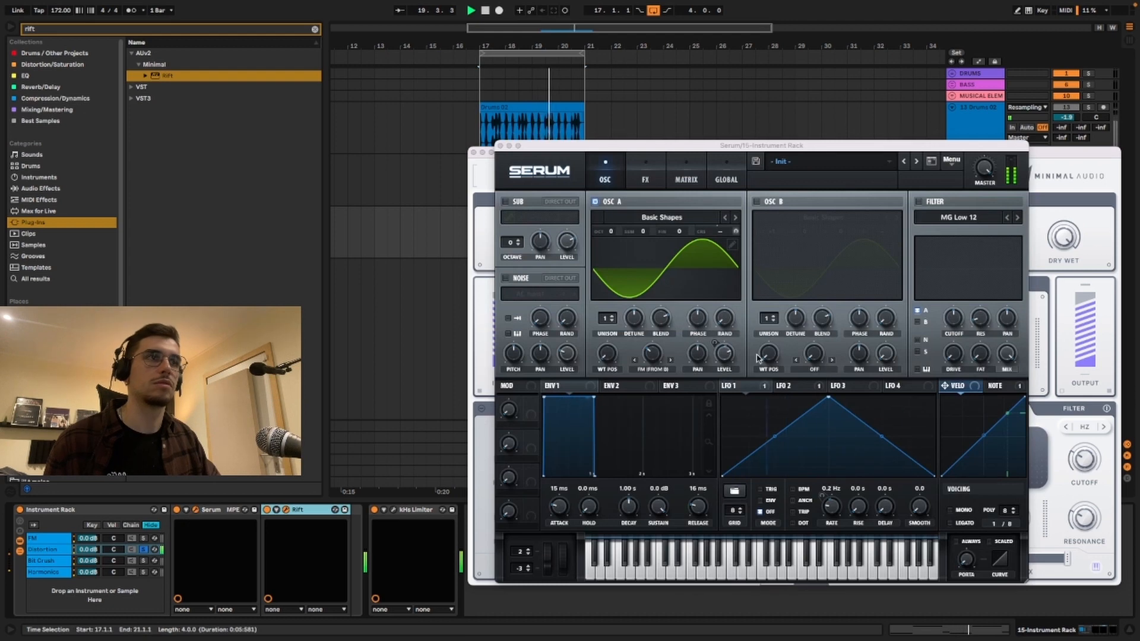
click(735, 386)
mouse_move(713, 354)
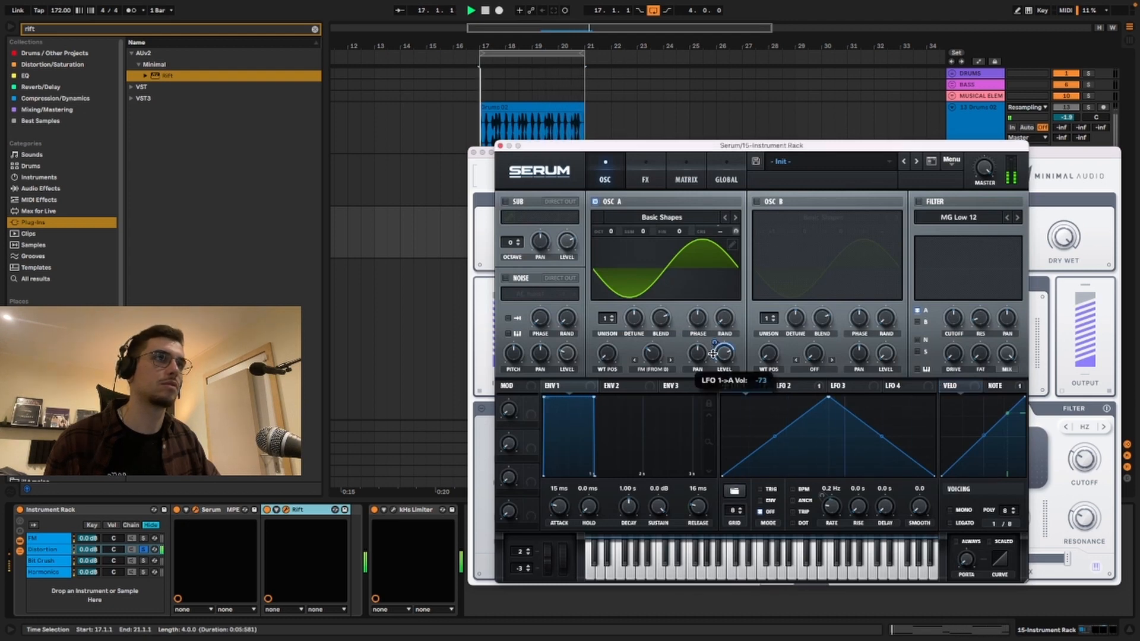
click(1053, 162)
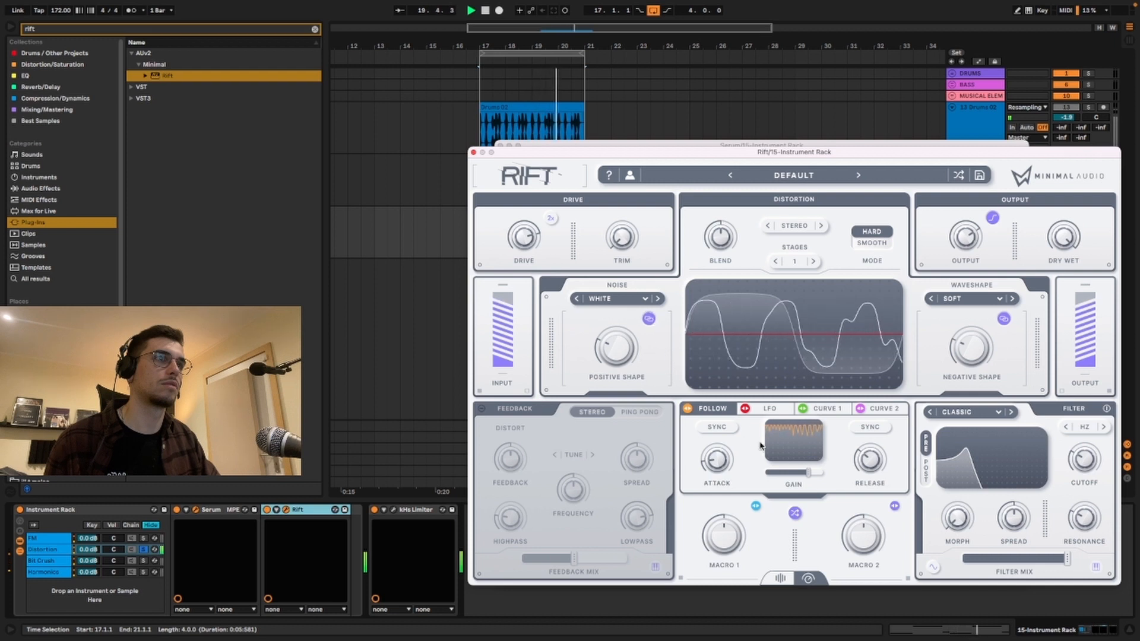
Assign Rift's Follow modulator to the output level, lower the output to about -9.4 dB and adjust the modulation amount
drag(688, 409, 960, 250)
drag(952, 202, 963, 250)
drag(954, 209, 955, 204)
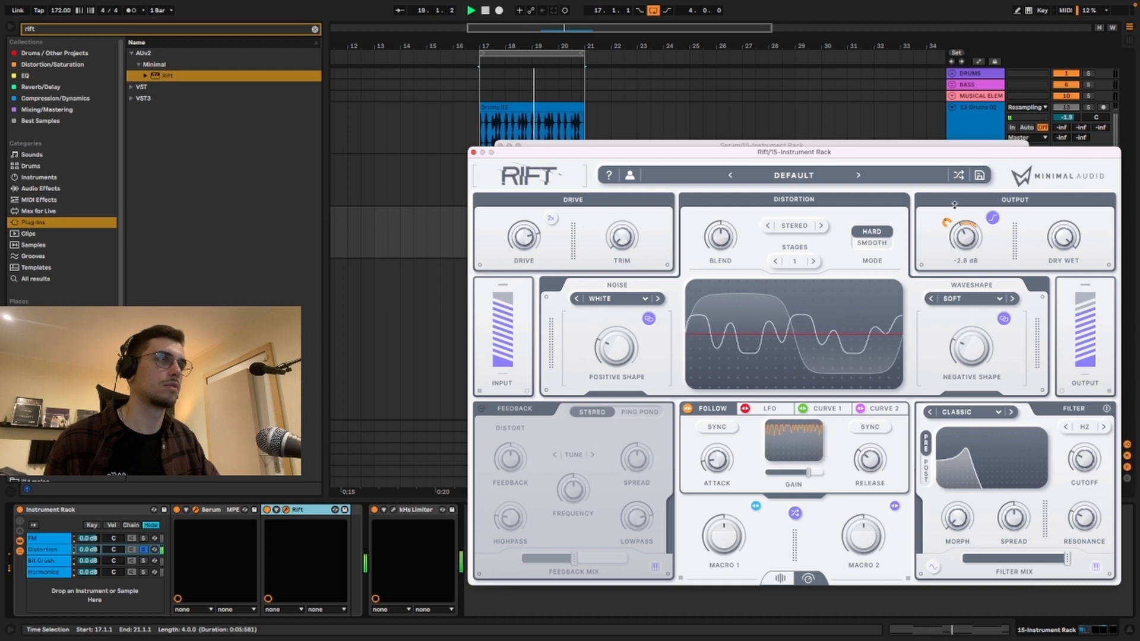
drag(957, 245, 956, 239)
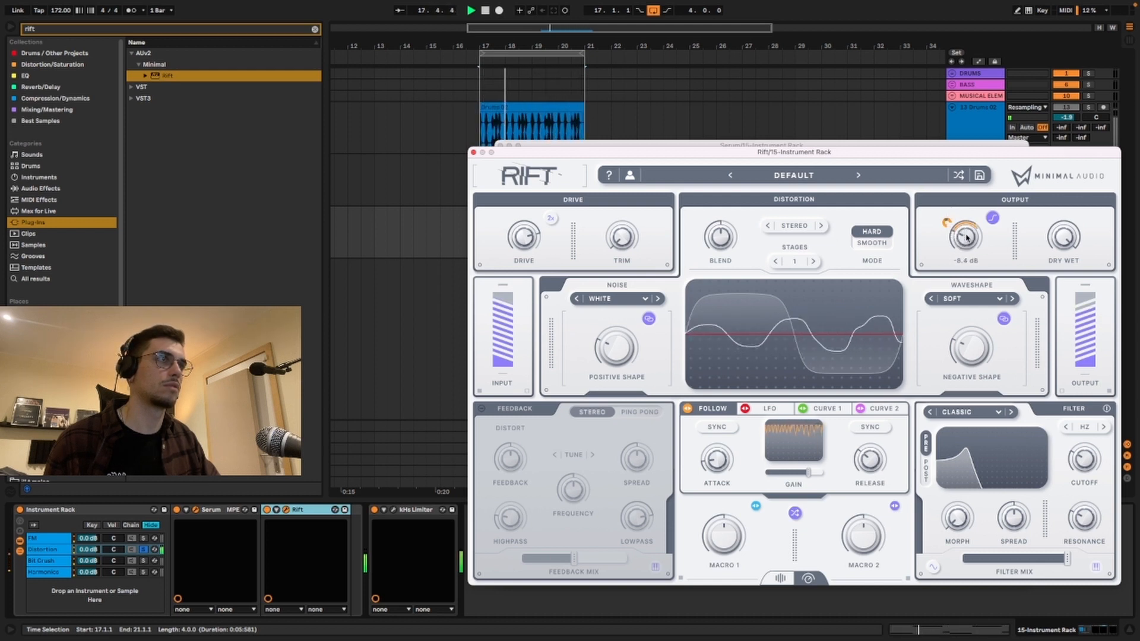
drag(967, 238, 945, 218)
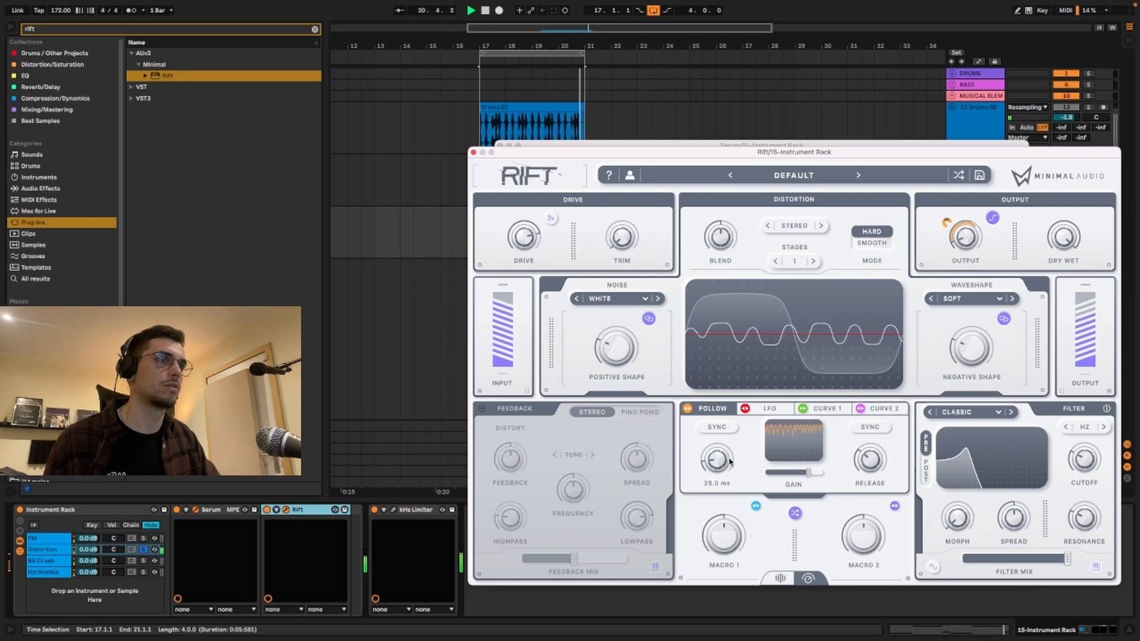
Fine-tune Rift's Follow release and filter cutoff, set the filter morph to 7%, and close the Rift and Serum windows
drag(869, 474, 869, 483)
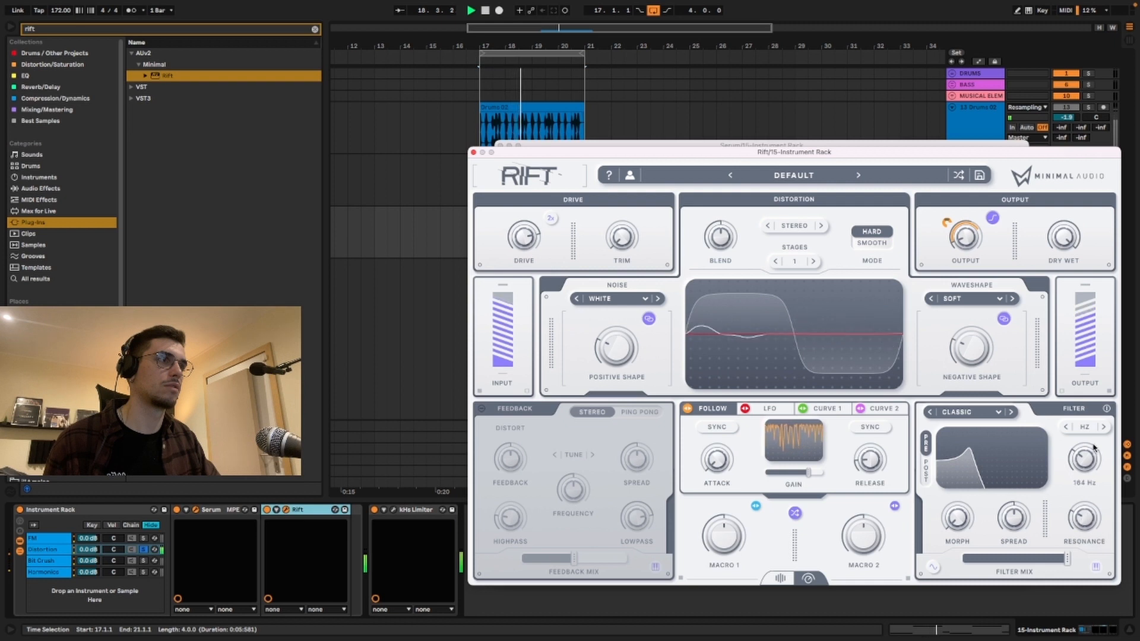
drag(1084, 456, 1083, 458)
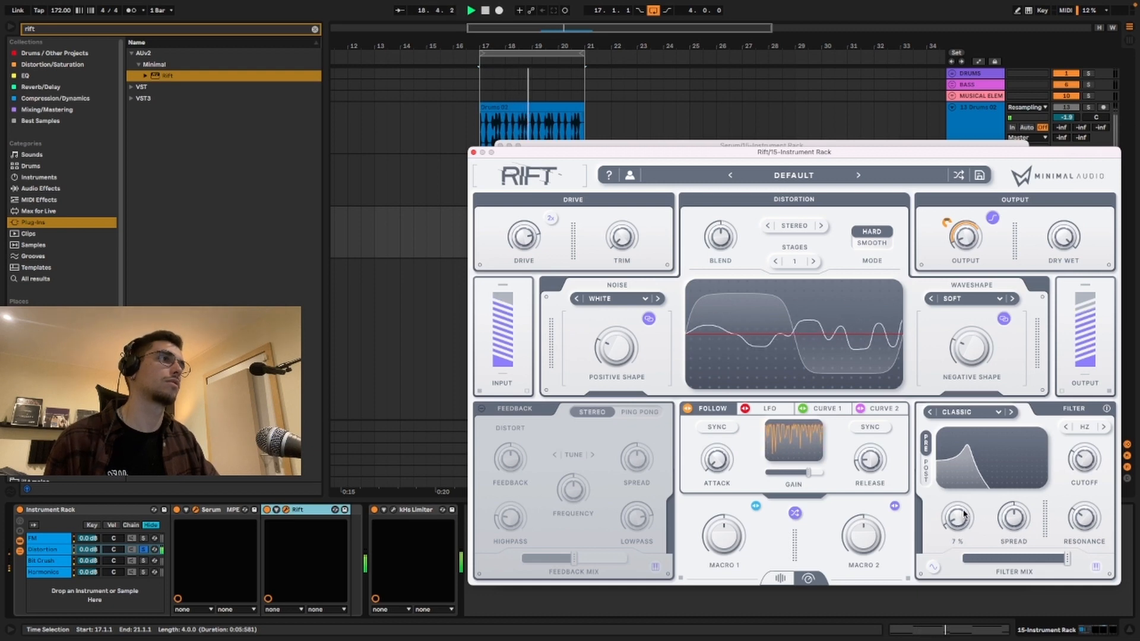
click(474, 152)
click(500, 146)
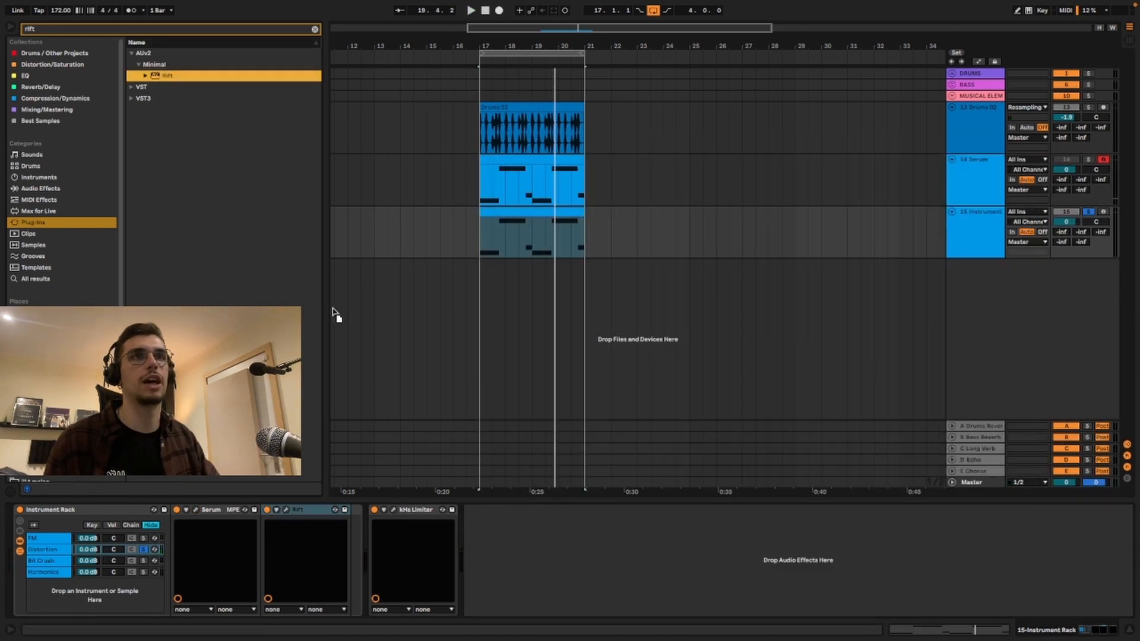
Insert a second Rift after the first in the Distortion chain and set its positive shape to 0.17 while playing the loop
drag(333, 311, 355, 551)
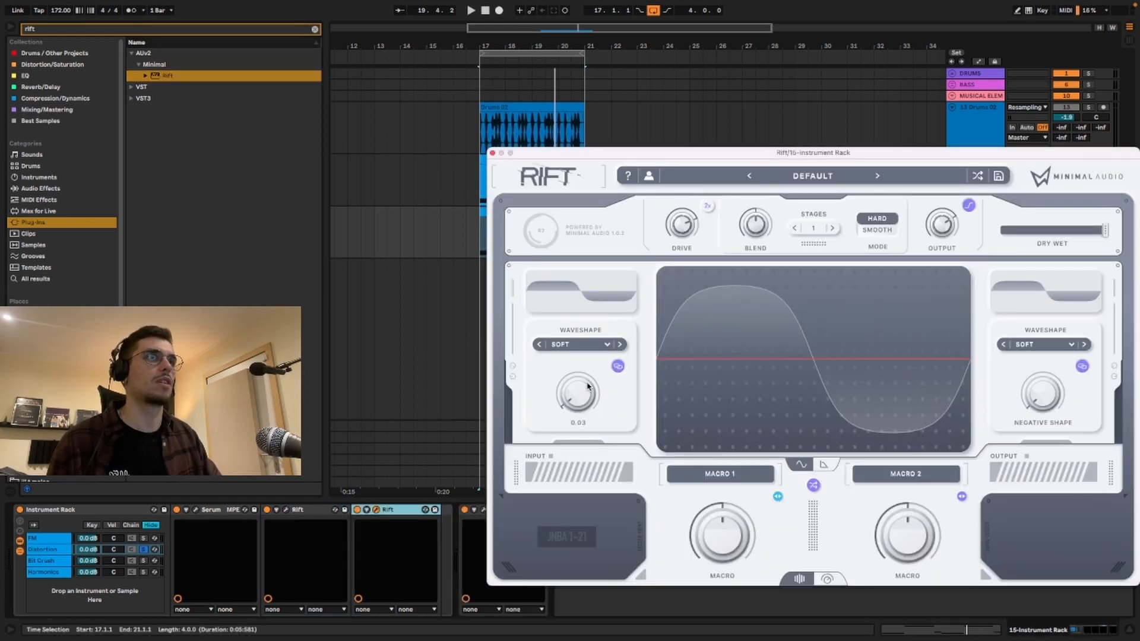
drag(587, 386, 588, 364)
key(space)
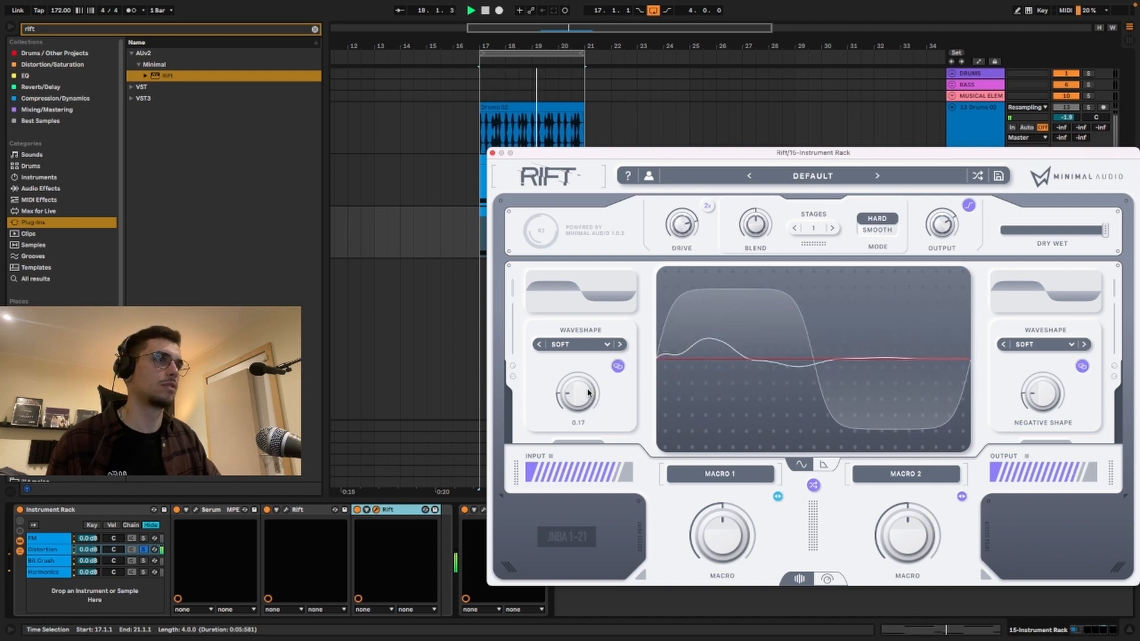
Show the second Rift's advanced view, enable its filter in Pre mode and choose the Dual Notch filter type
click(827, 579)
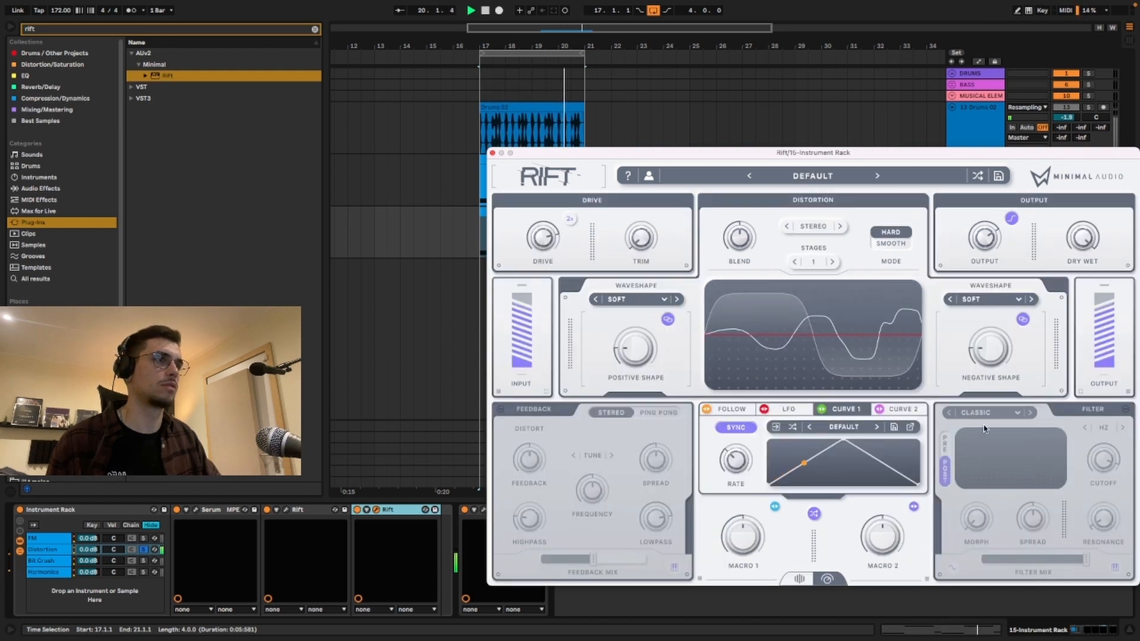
click(1105, 413)
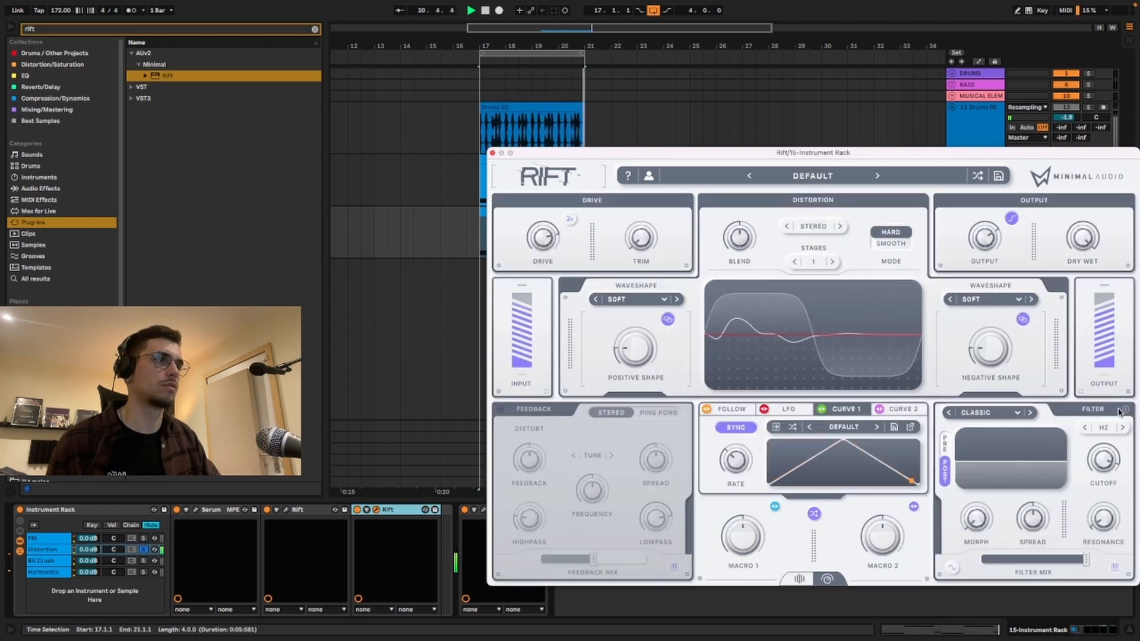
click(991, 411)
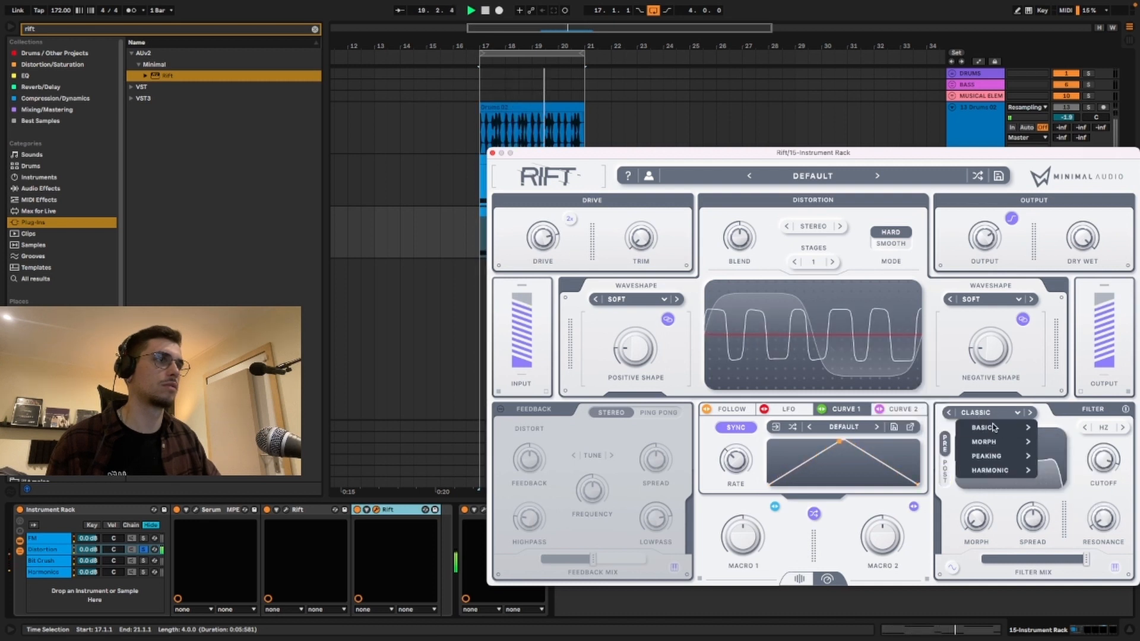
mouse_move(993, 428)
click(909, 417)
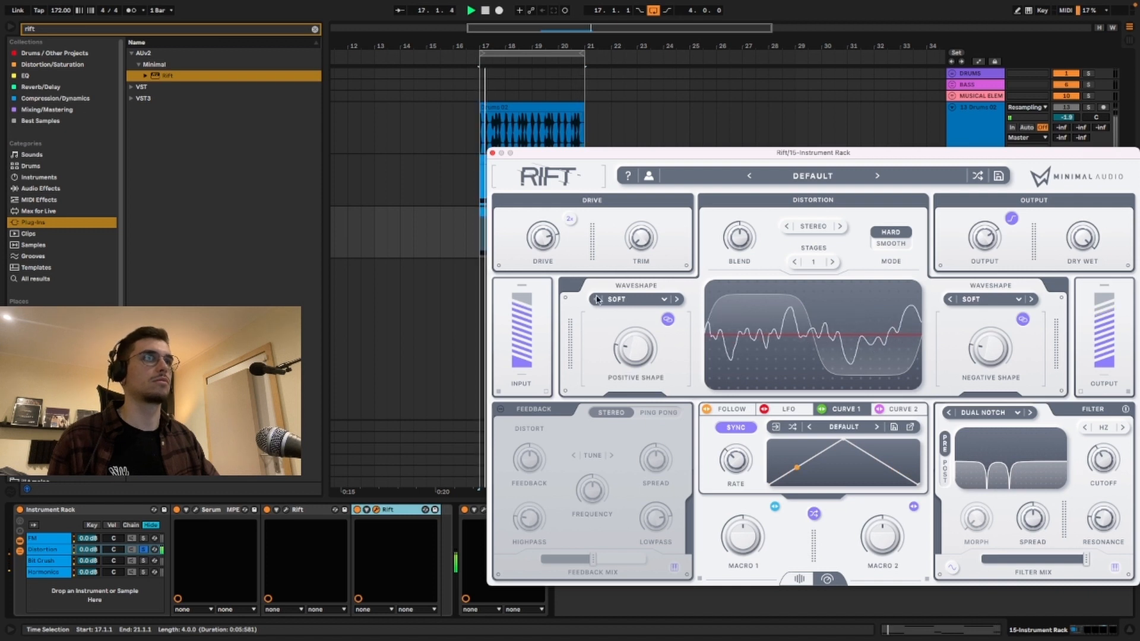
Show the second Rift's Follow modulator, set the positive waveshape to the Sine wavefold and adjust its shape amount
click(730, 409)
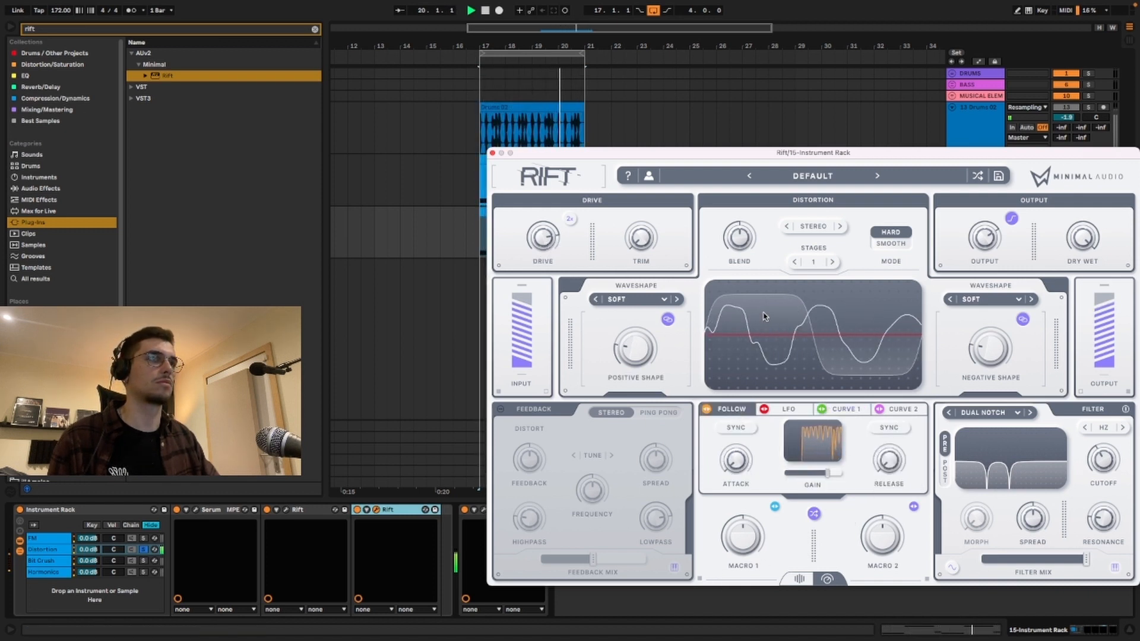
click(630, 299)
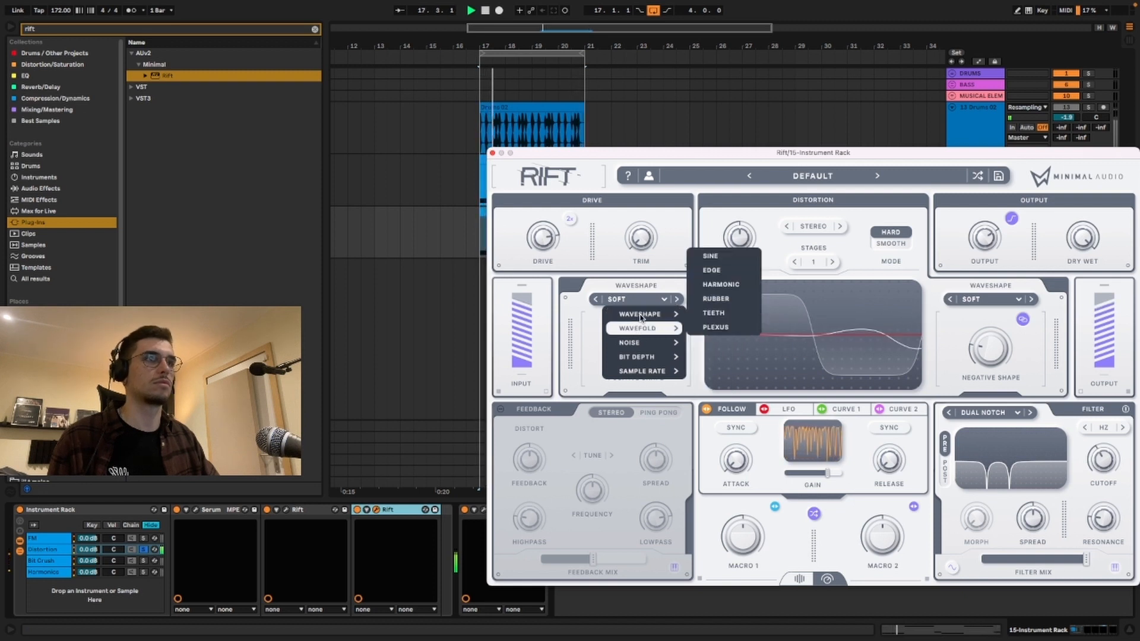
mouse_move(641, 314)
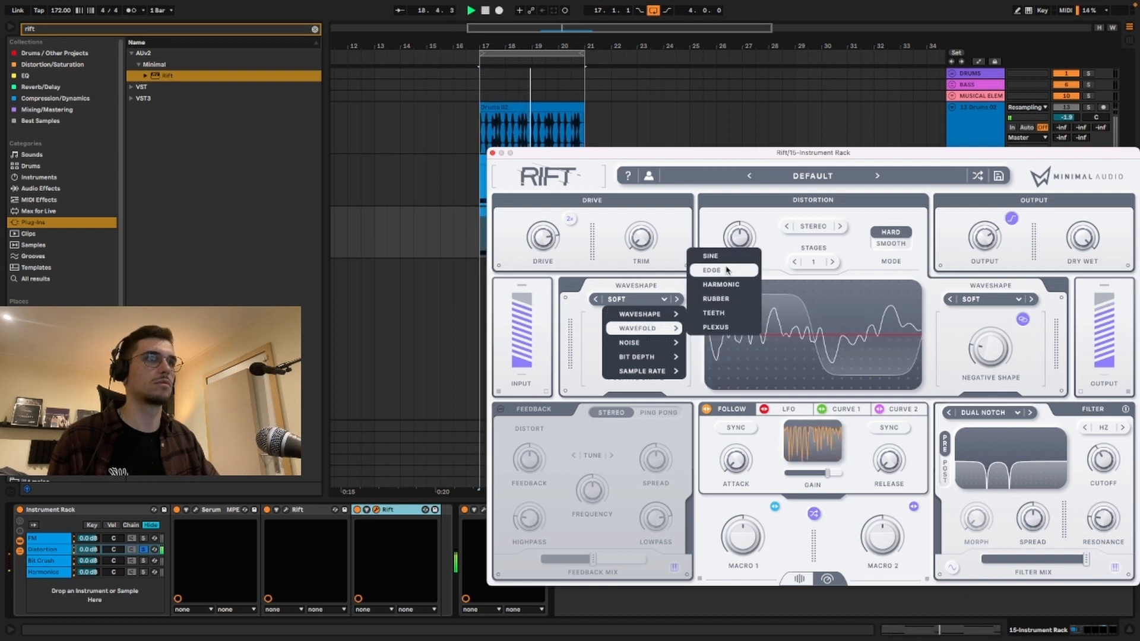
click(711, 255)
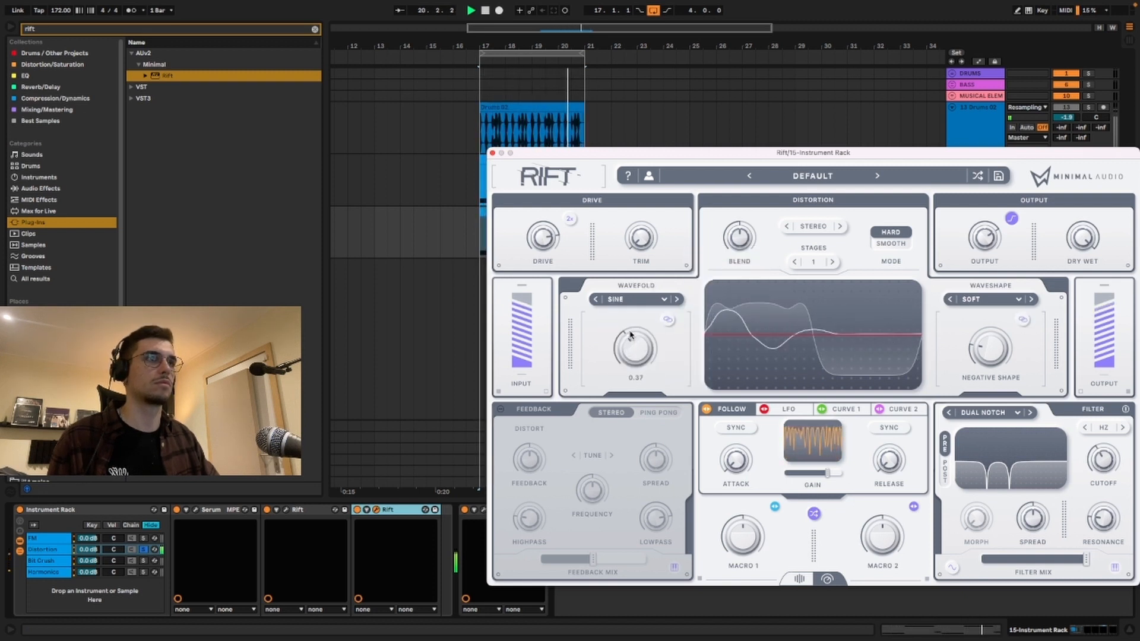
drag(632, 324, 633, 321)
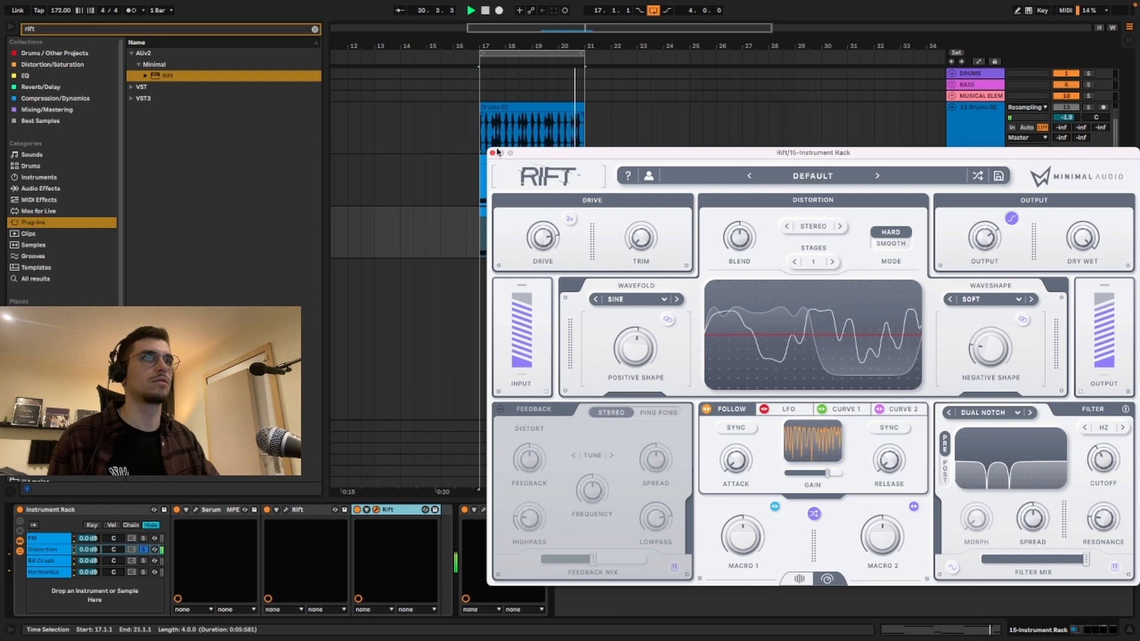
Solo the drum track for a short comparison, close the Rift window and solo the Instrument Rack track again
click(1089, 108)
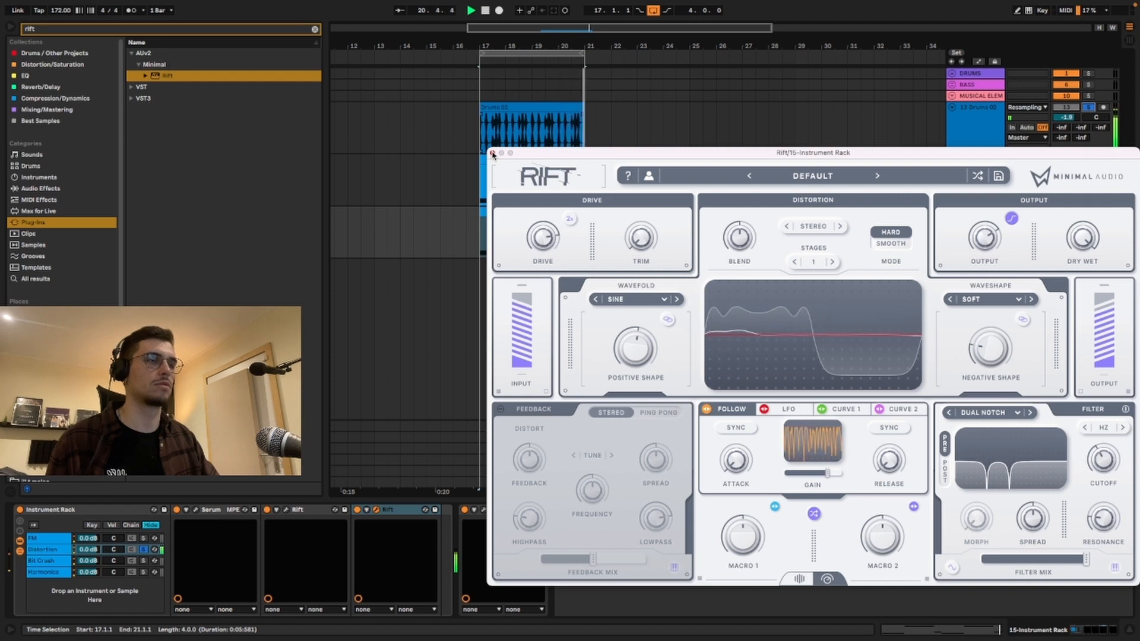
click(1090, 109)
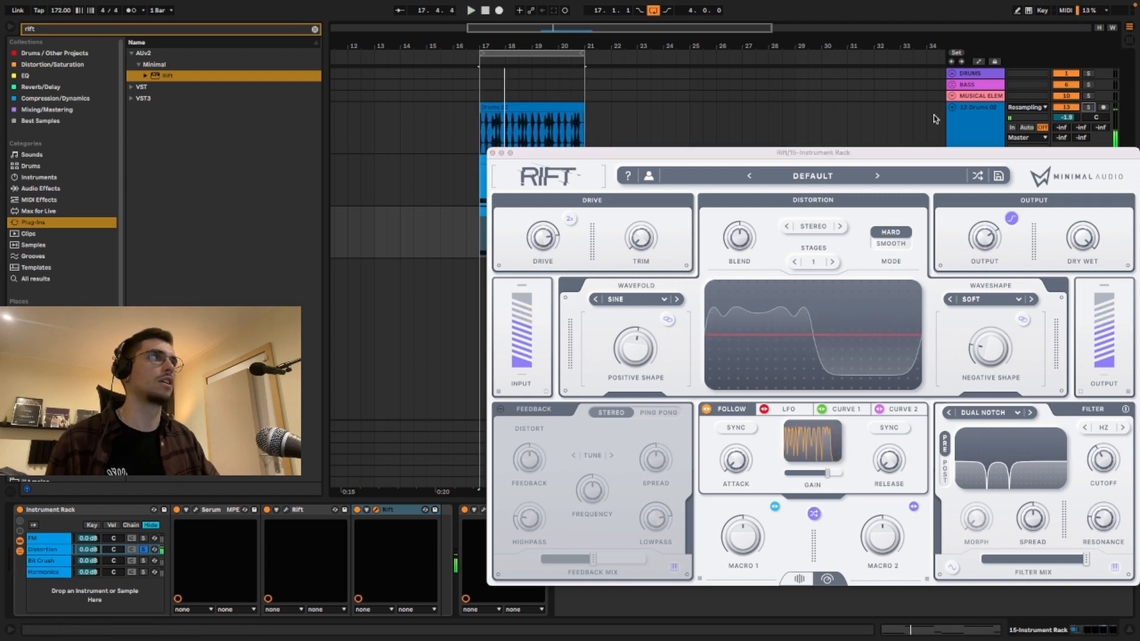
click(493, 154)
click(1089, 212)
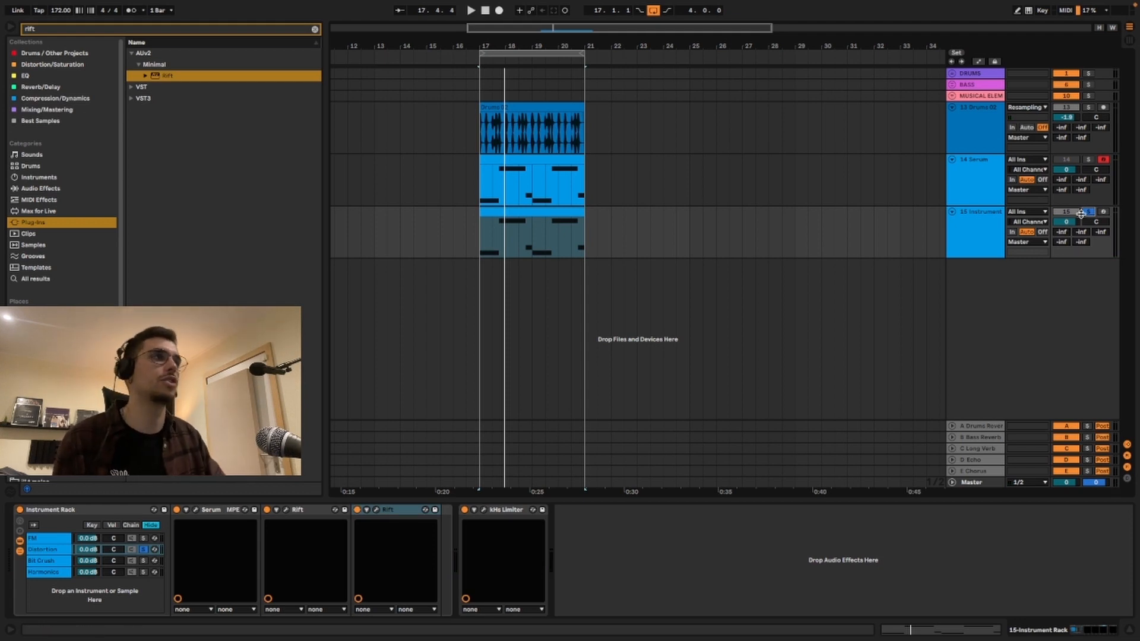
Solo the Bit Crush chain and examine its Serum patch's oscillator A and noise settings
click(95, 561)
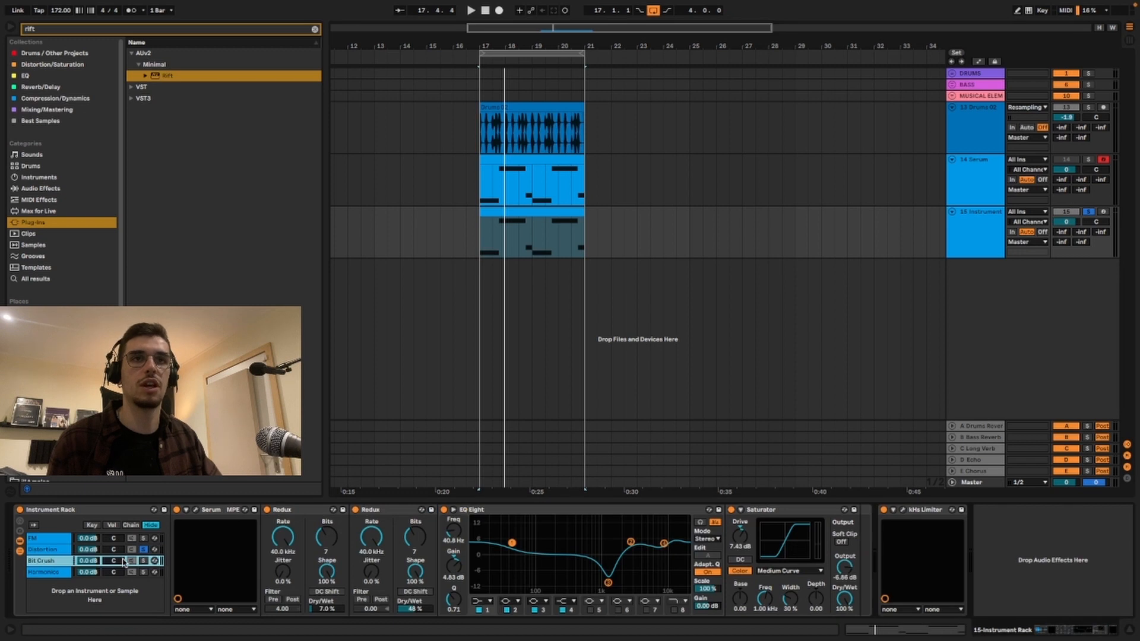
click(145, 561)
click(196, 510)
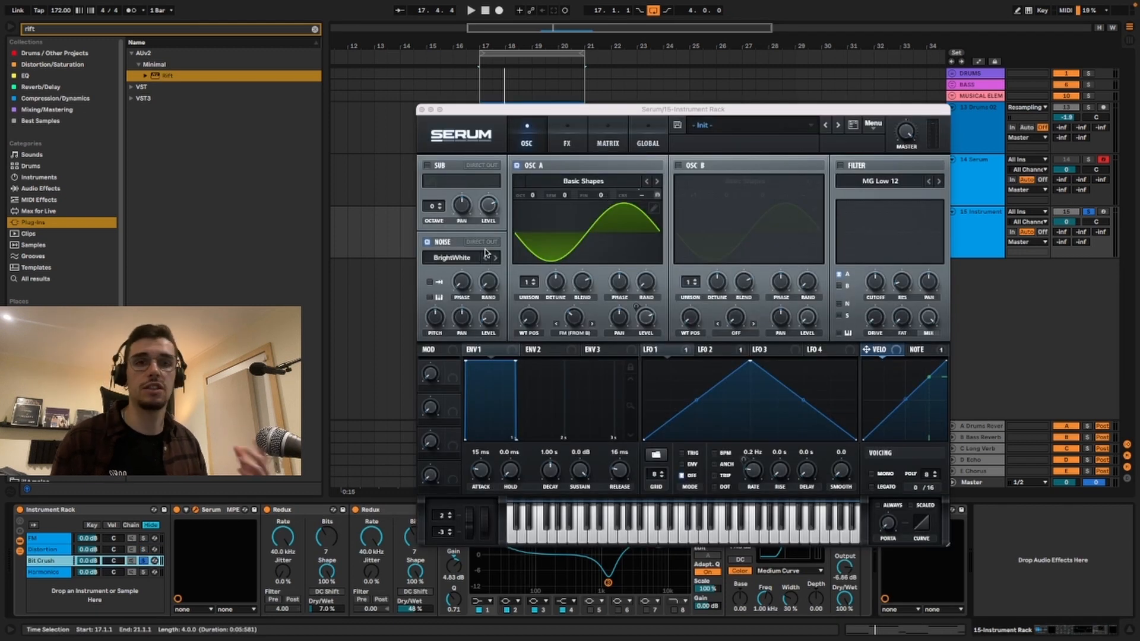
click(423, 110)
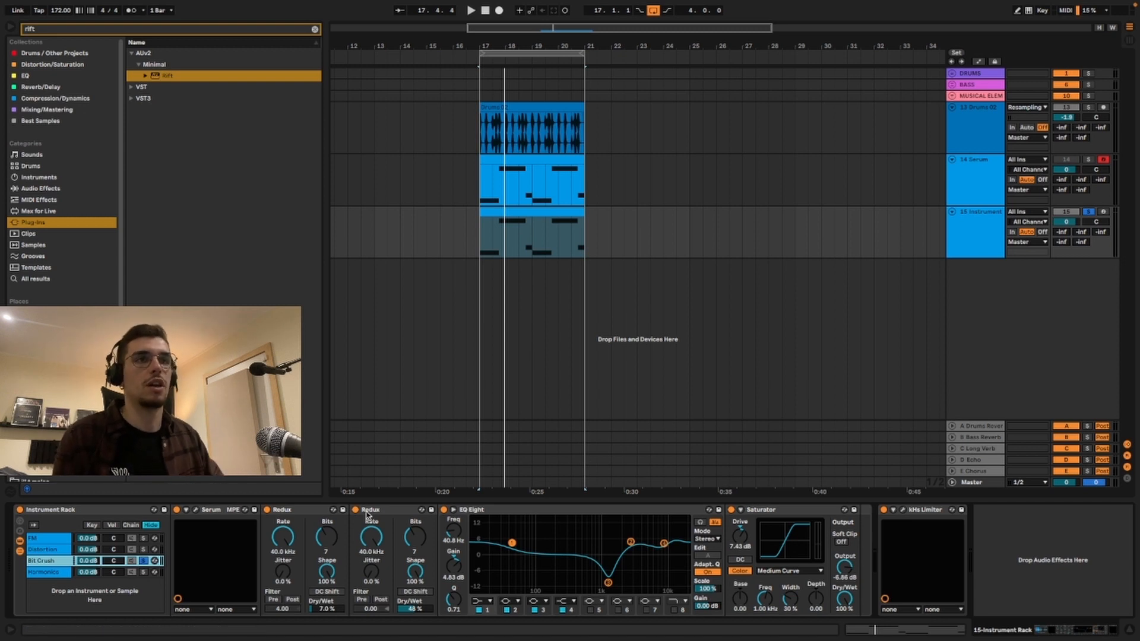
Switch off the second Redux, EQ Eight and Saturator in the Bit Crush chain, keeping the first Redux active
click(313, 510)
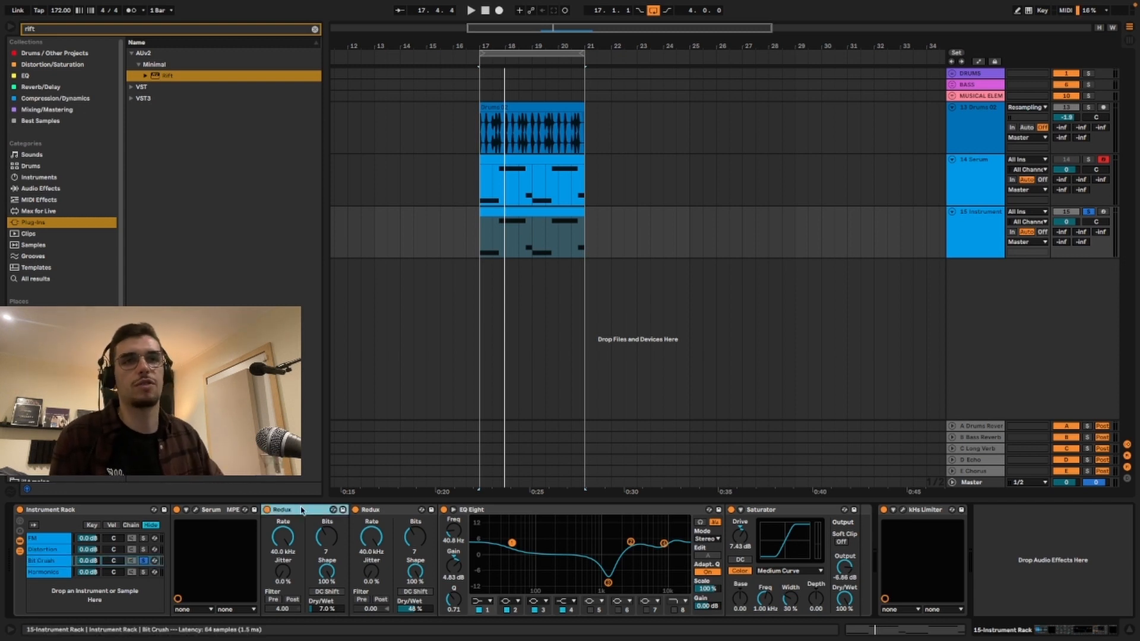
click(31, 552)
click(38, 560)
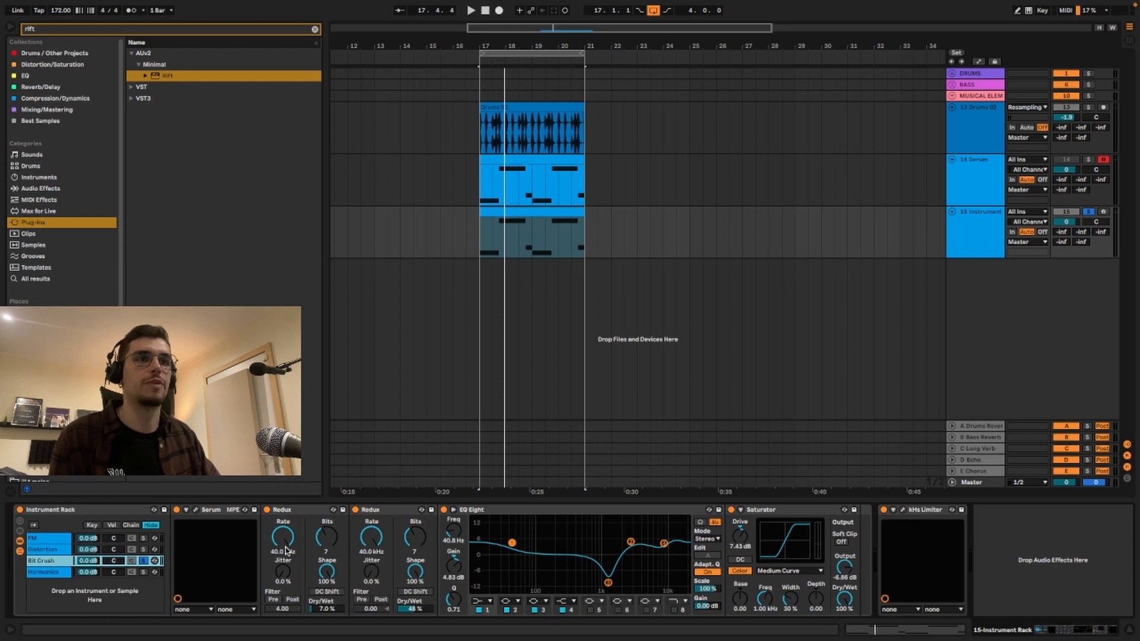
click(297, 520)
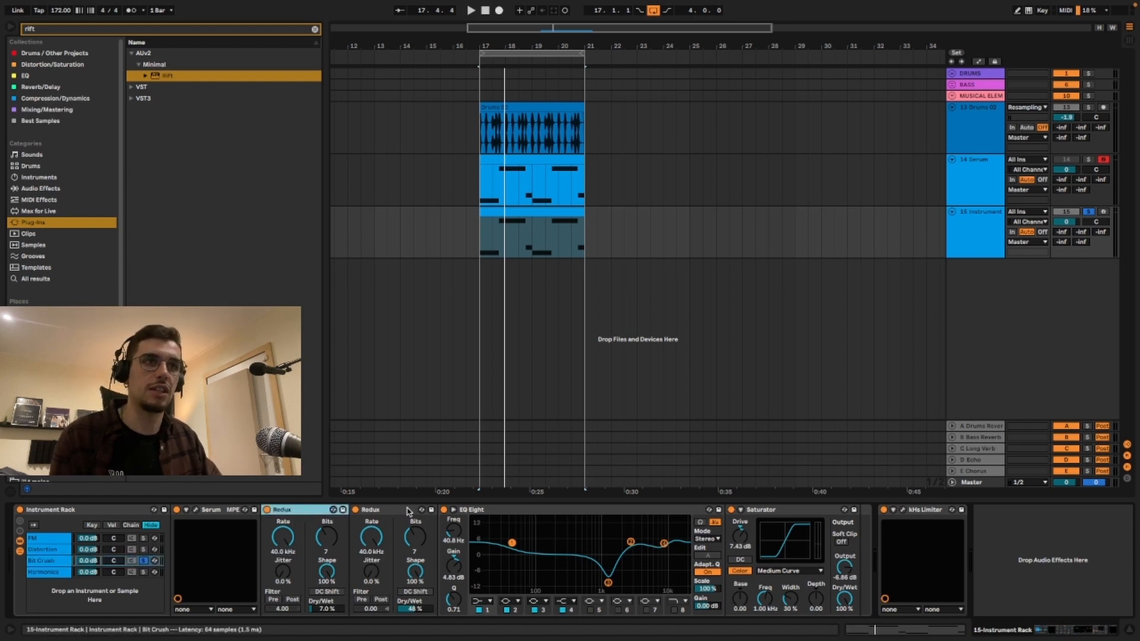
click(359, 512)
click(355, 511)
click(444, 509)
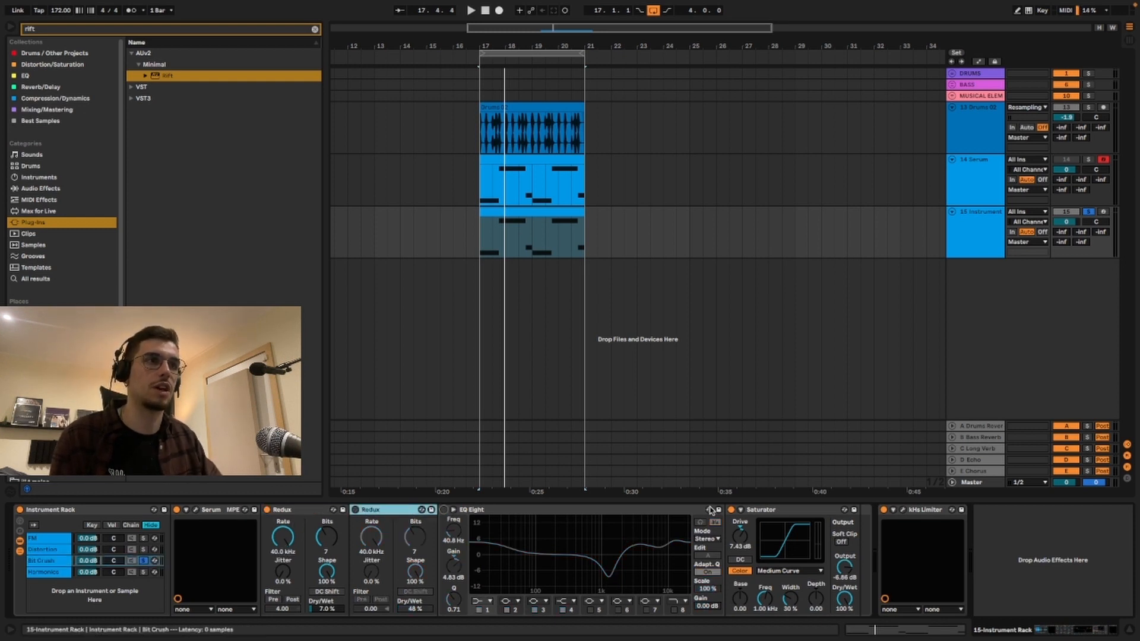
click(731, 510)
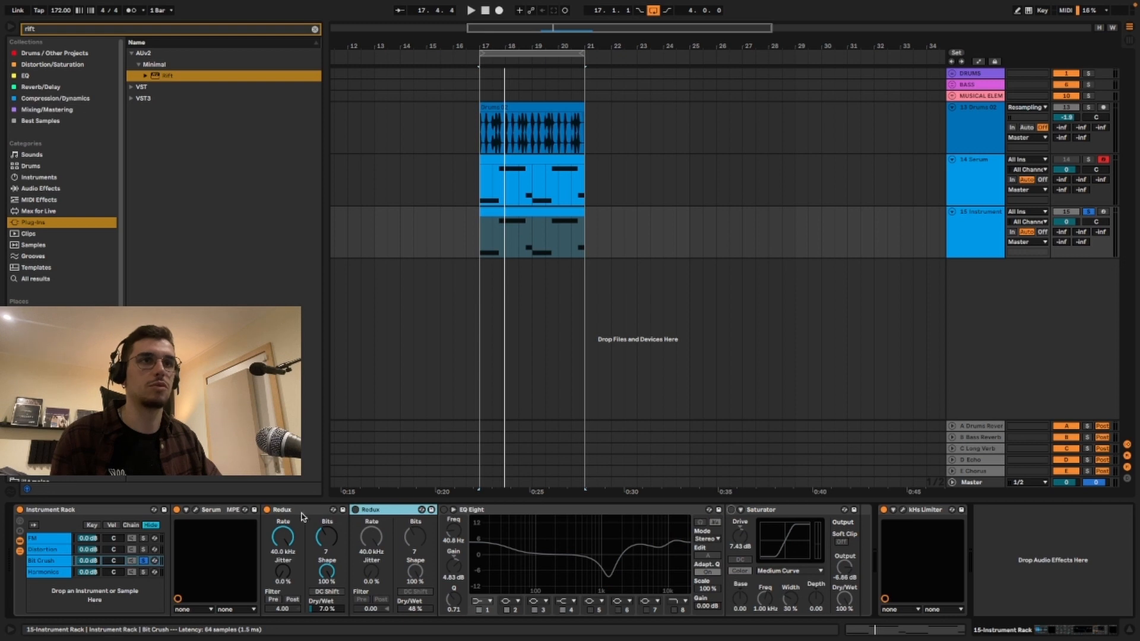
Play the loop, try the first Redux at 100% dry/wet, and set its dry/wet to 7.8%
key(space)
click(324, 606)
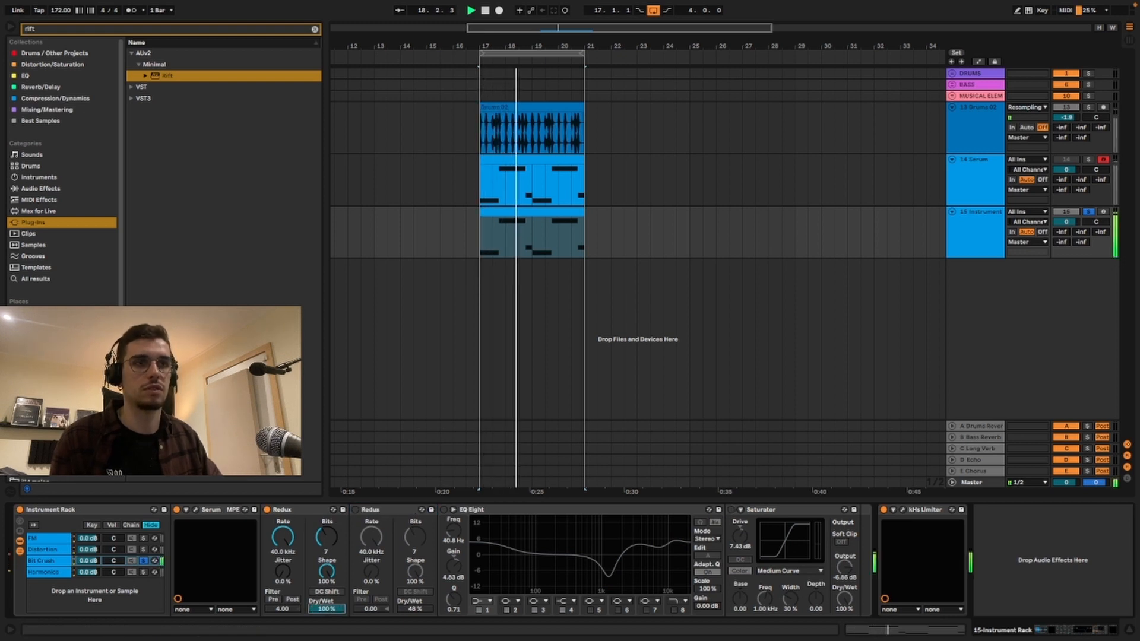
drag(324, 607, 323, 639)
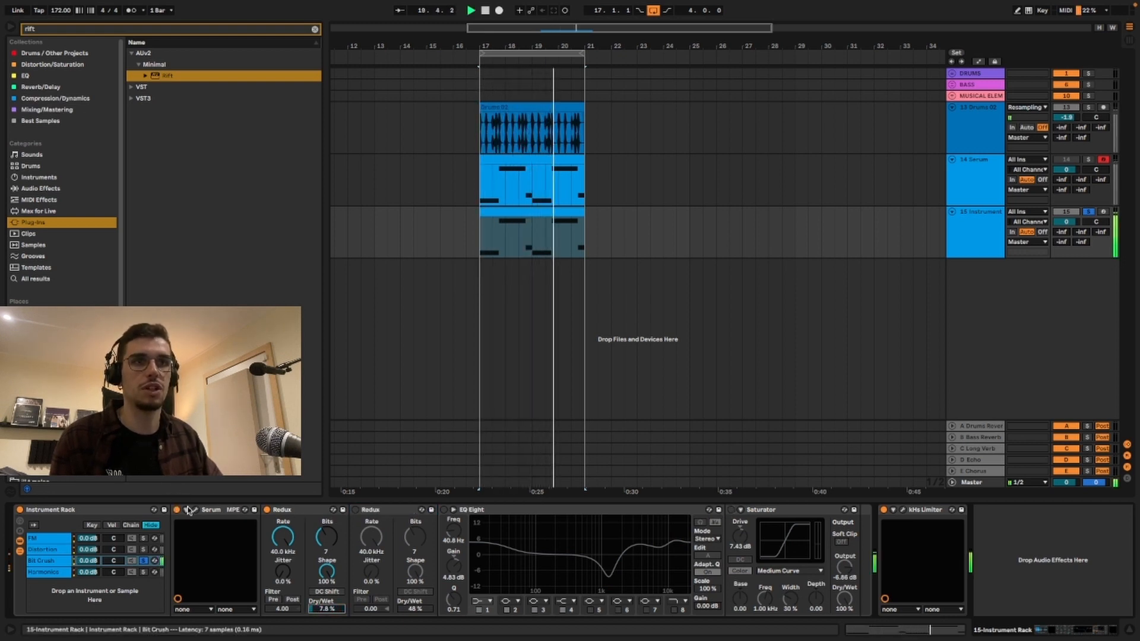
Open the Bit Crush chain's Serum, toggle its noise oscillator while the loop plays and check the noise level
click(189, 510)
click(427, 243)
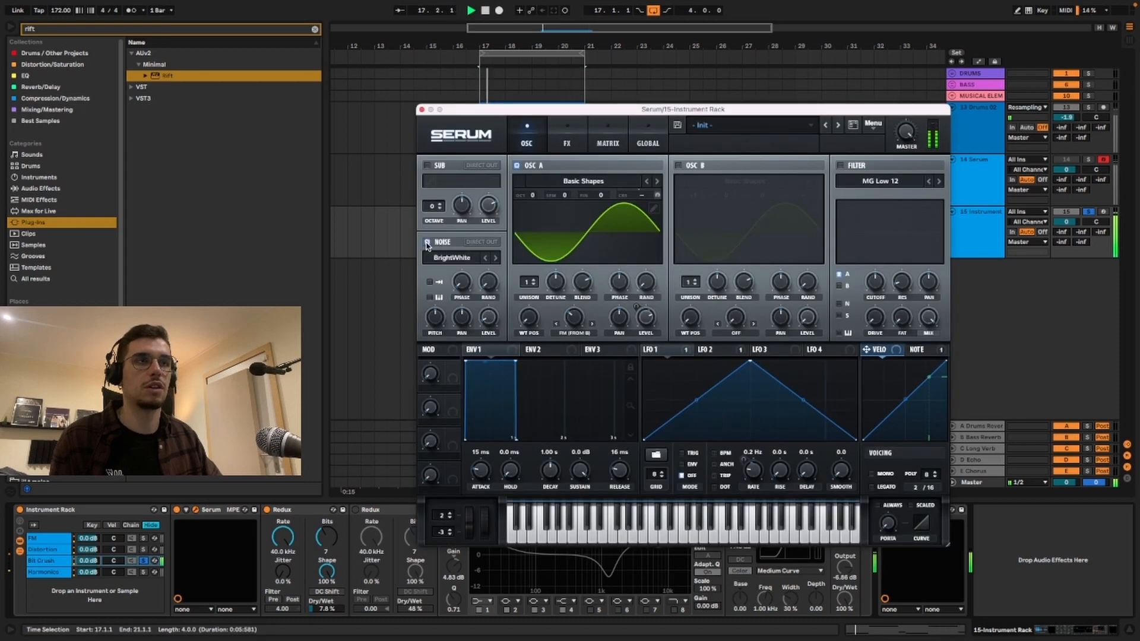
mouse_move(487, 317)
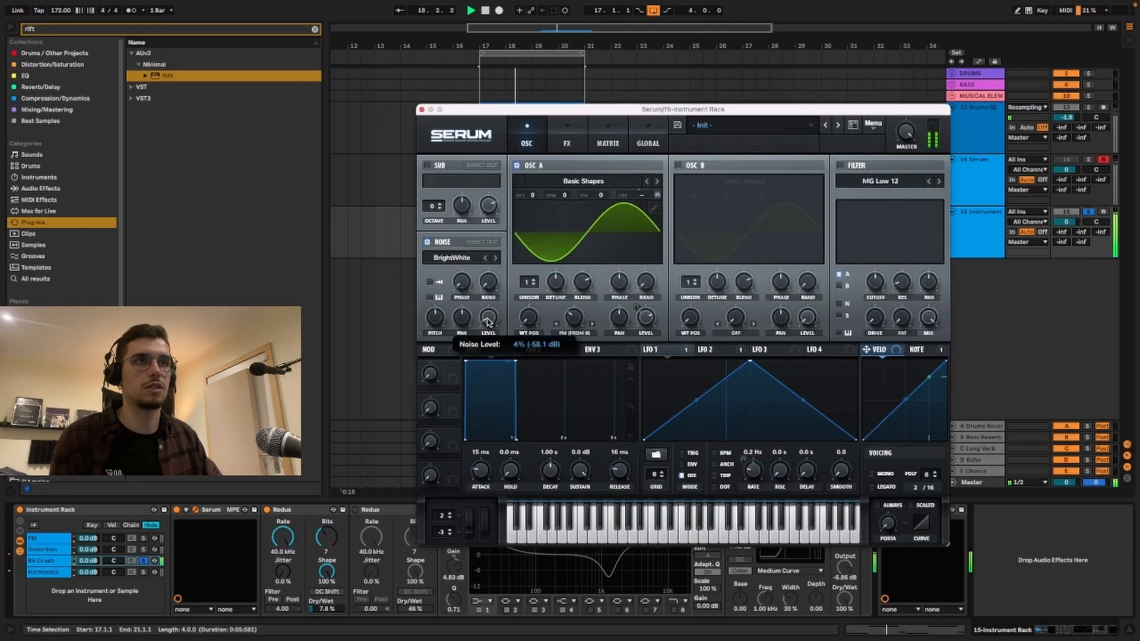
Close the Bit Crush chain's Serum and set the first Redux's dry/wet to 15% while the loop plays
click(422, 109)
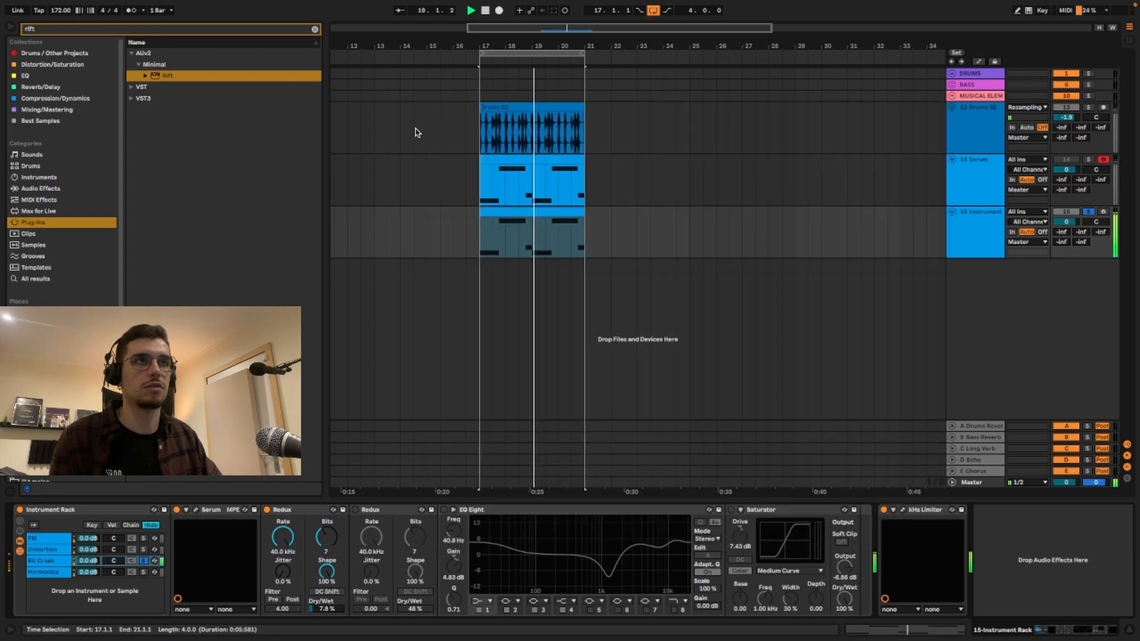
click(268, 512)
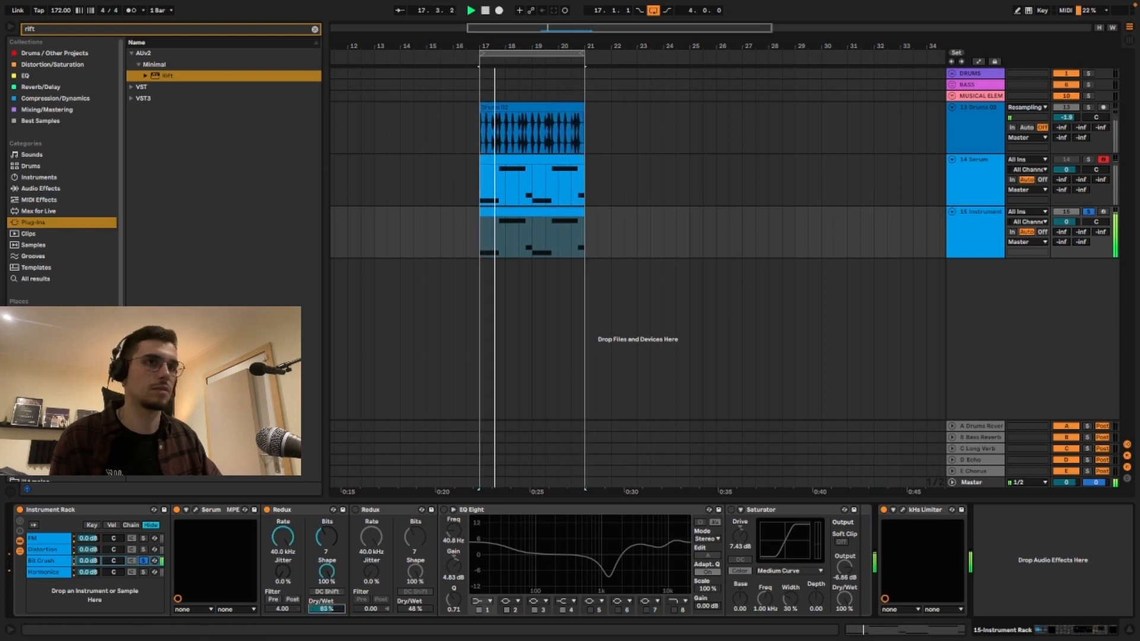
mouse_move(327, 608)
mouse_down()
mouse_move(327, 627)
mouse_move(326, 605)
mouse_up()
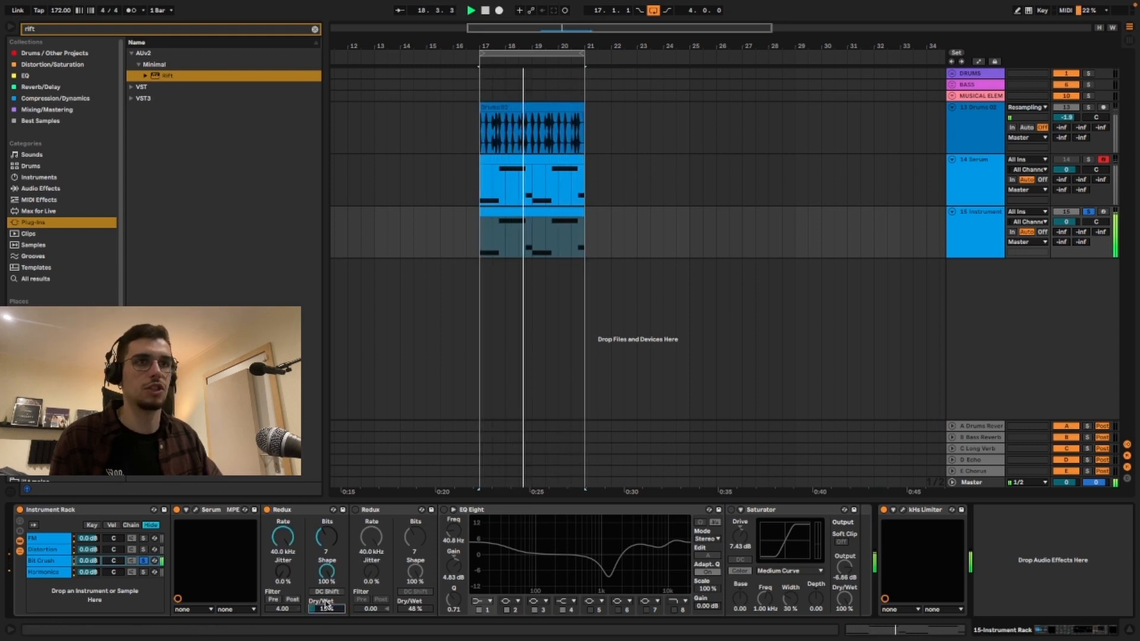
Reactivate the EQ Eight with its dip at 1.32 kHz and -12.3 dB, and the second Redux with a slightly higher dry/wet
click(444, 510)
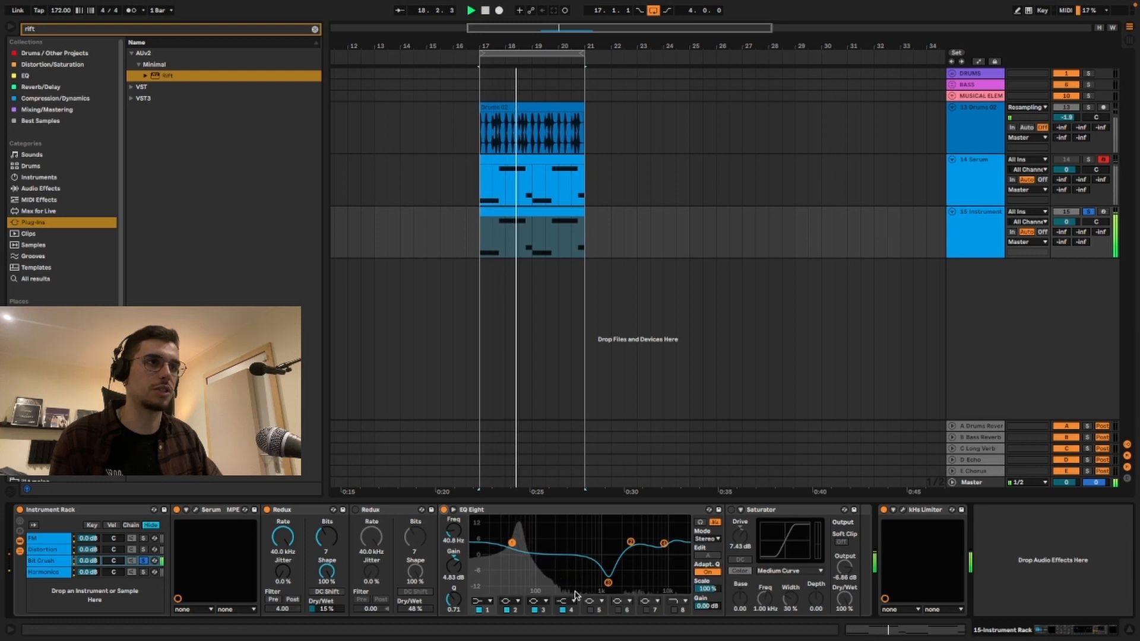
click(355, 510)
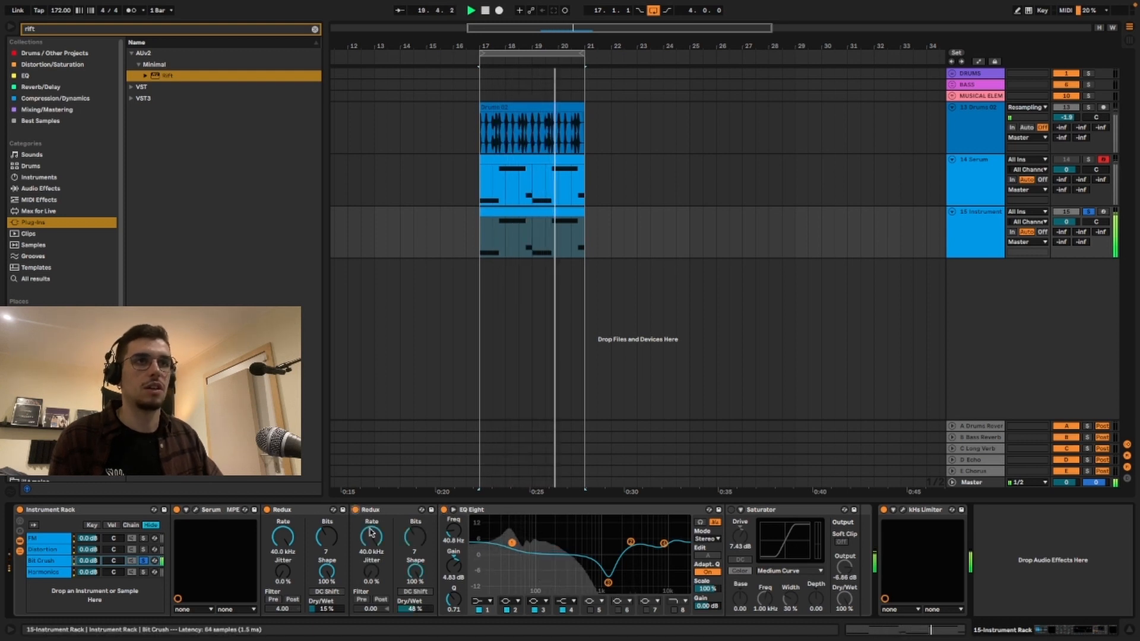
drag(415, 609, 416, 637)
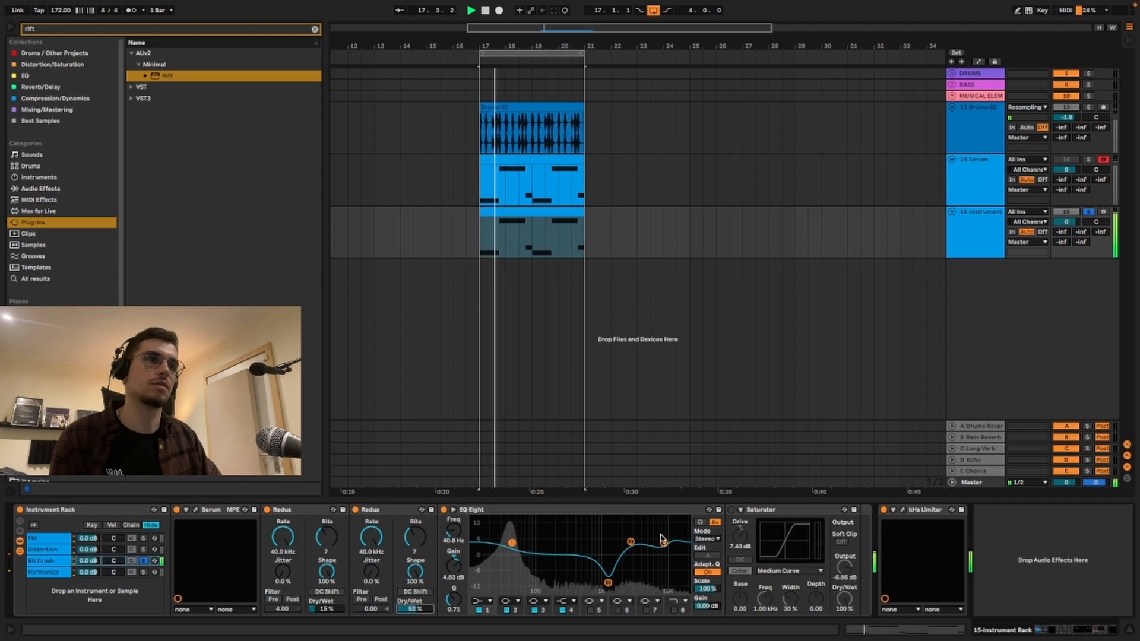
mouse_move(608, 584)
mouse_down()
mouse_move(605, 557)
mouse_move(609, 584)
mouse_up()
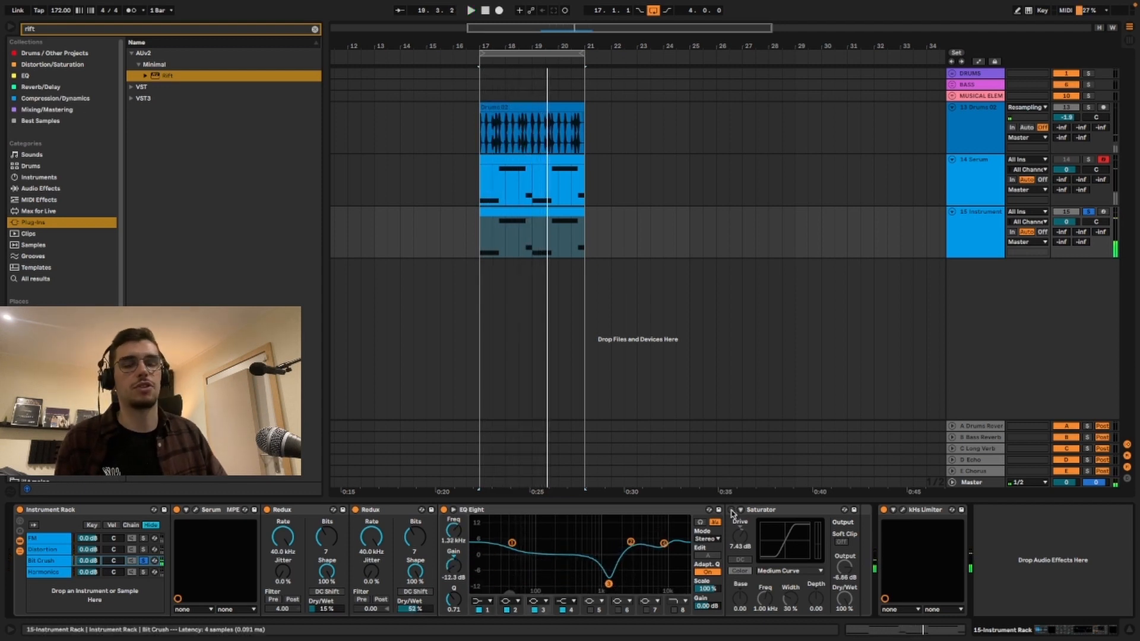
Switch on the Bit Crush chain's Saturator with Soft Clip, and unsolo the Instrument Rack track to hear it with the drums and sub
click(731, 510)
key(space)
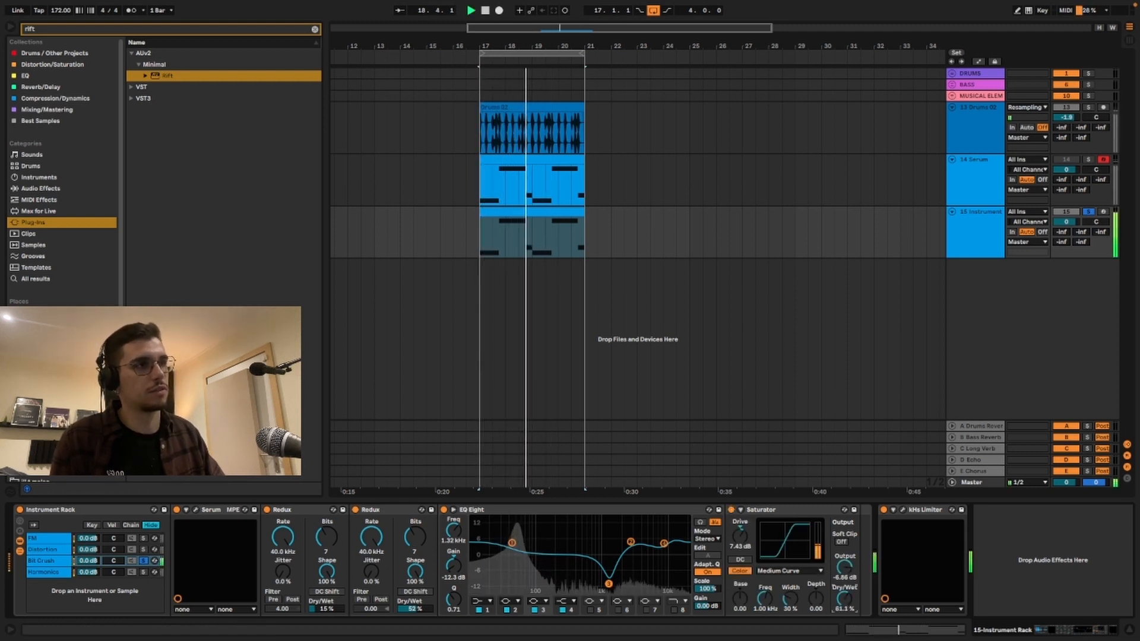
click(842, 543)
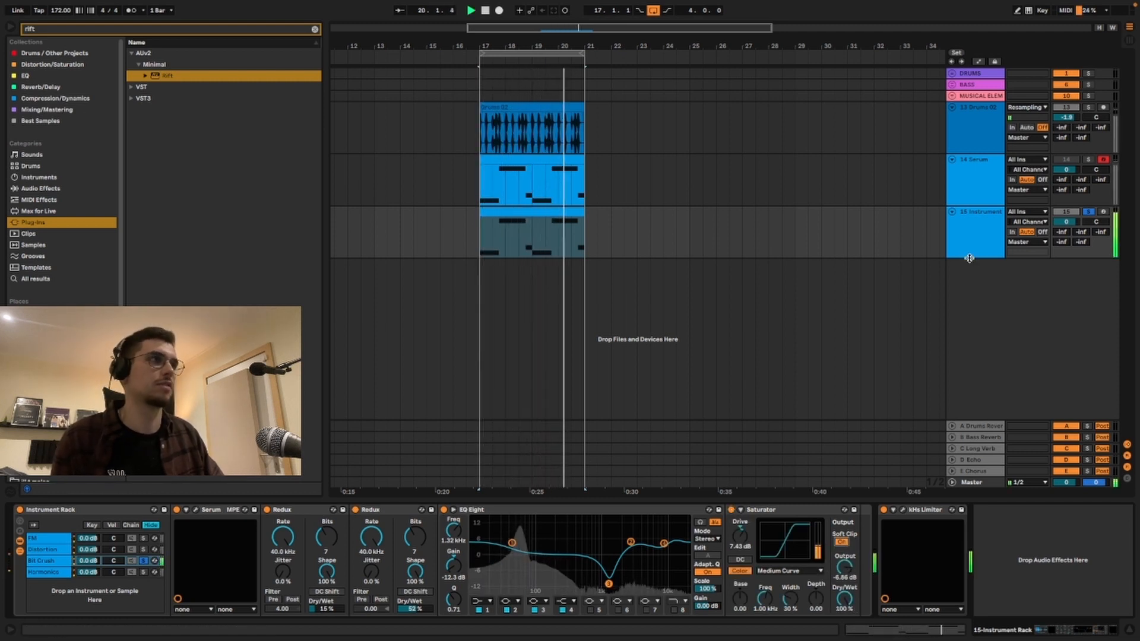
click(1089, 212)
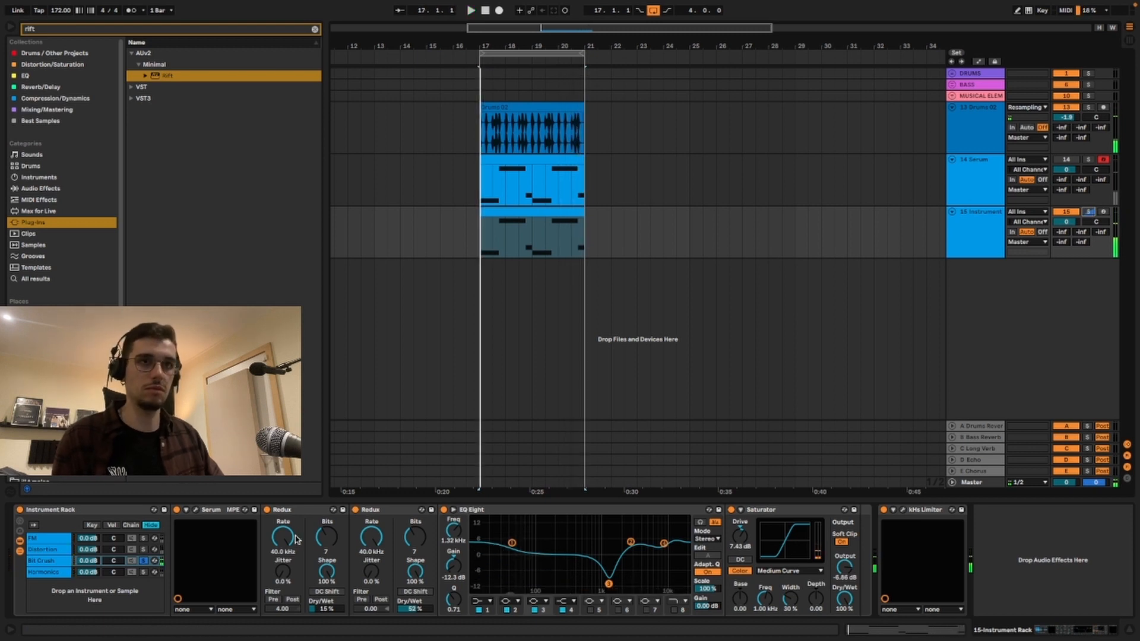
Solo the Harmonics chain, play it, and open its Serum's oscillator A wavetable editor
click(143, 573)
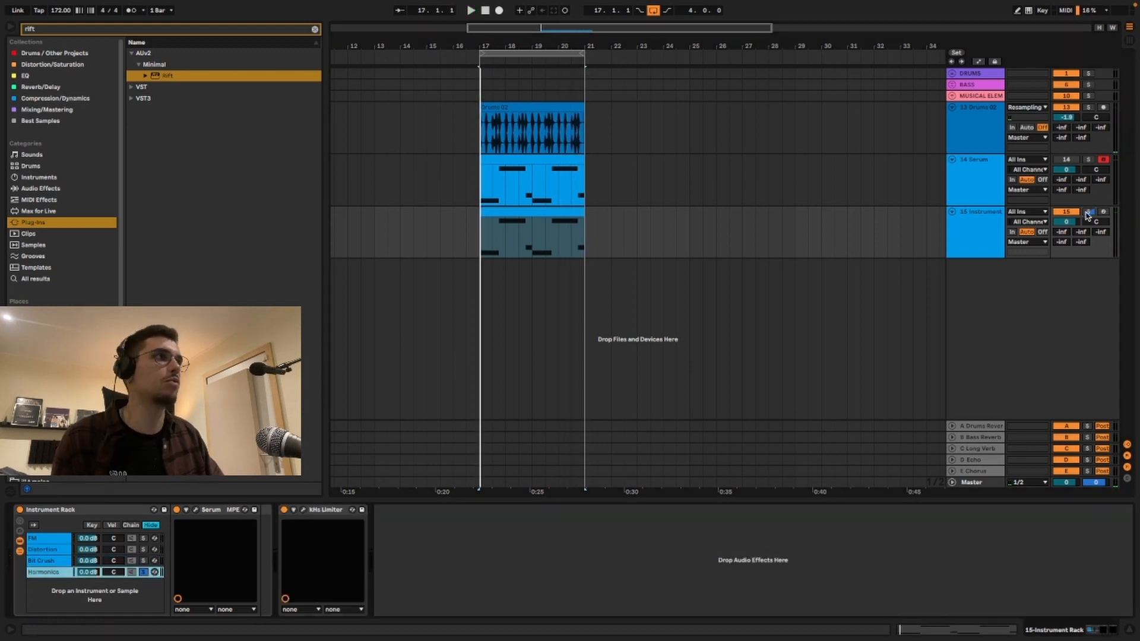
key(space)
click(196, 510)
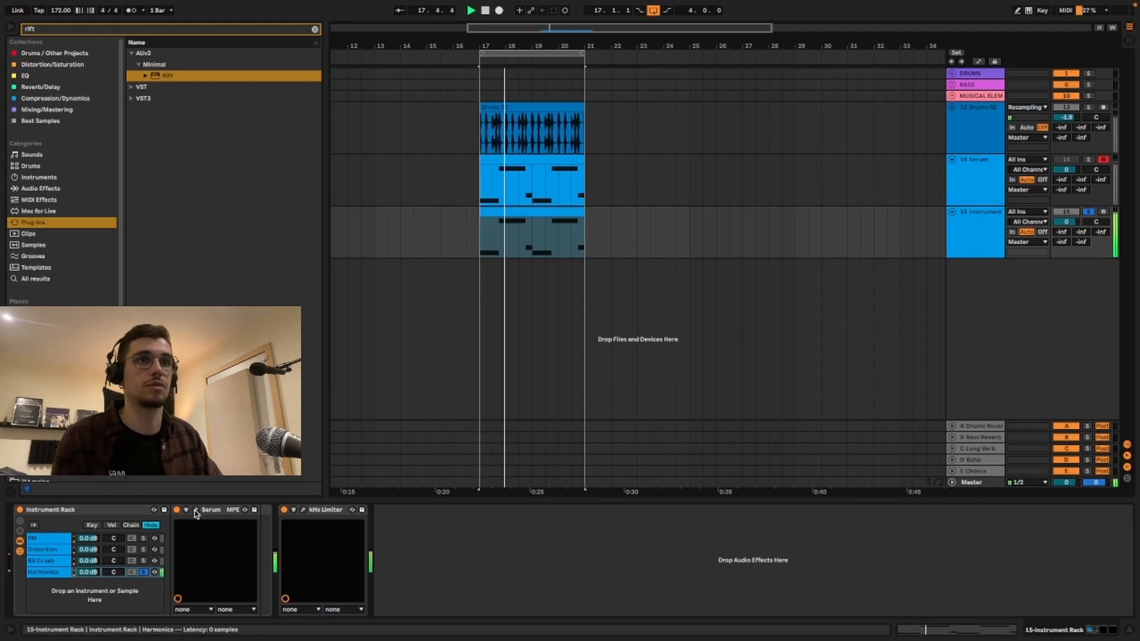
click(451, 397)
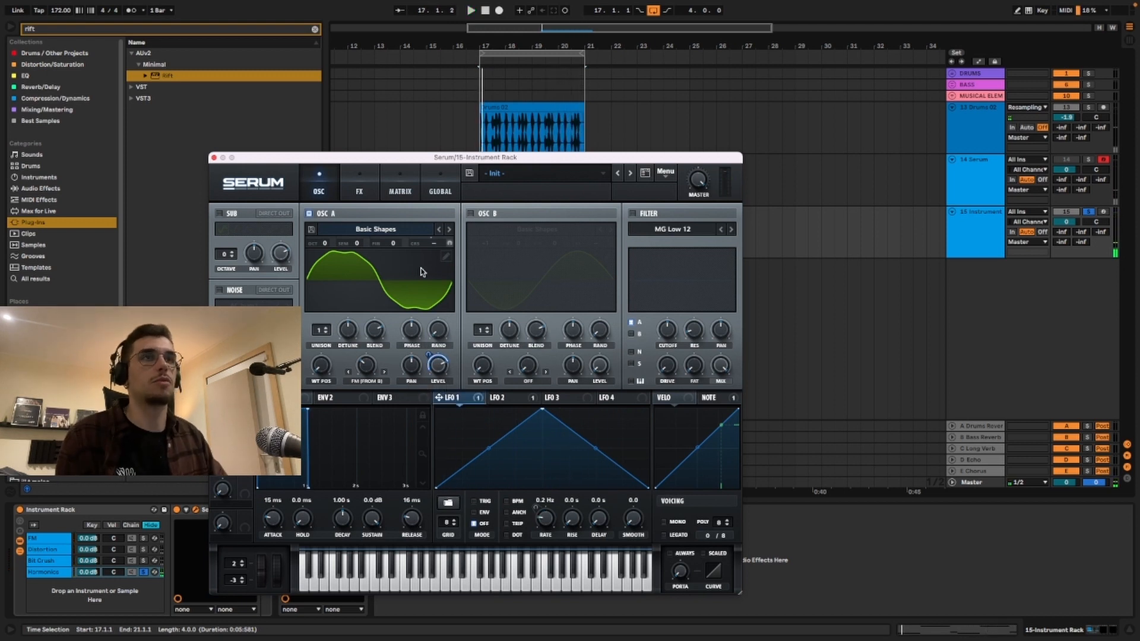
click(445, 258)
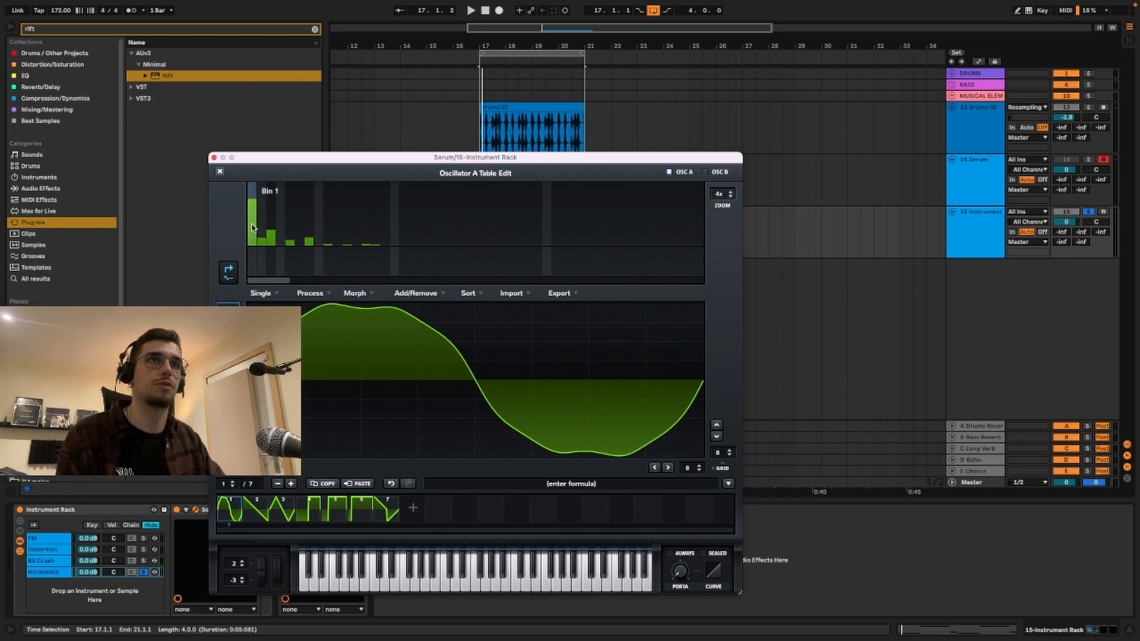
Try oscillator A's wave without its bin 1 fundamental while the loop plays, restore bin 1 and touch up bin 3
drag(253, 213, 250, 282)
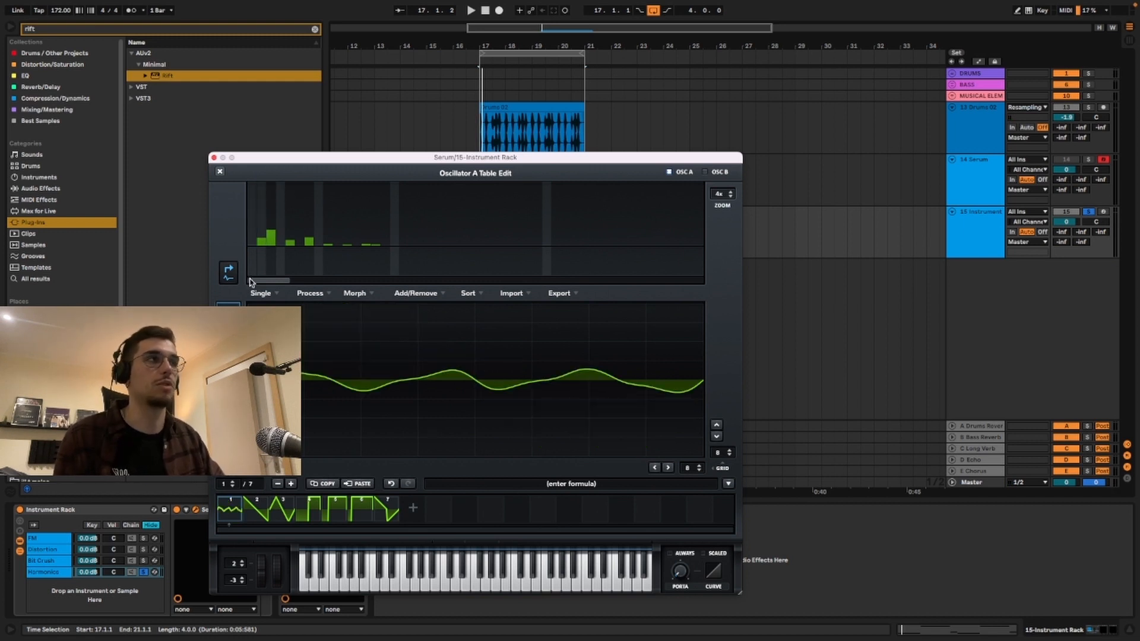
key(space)
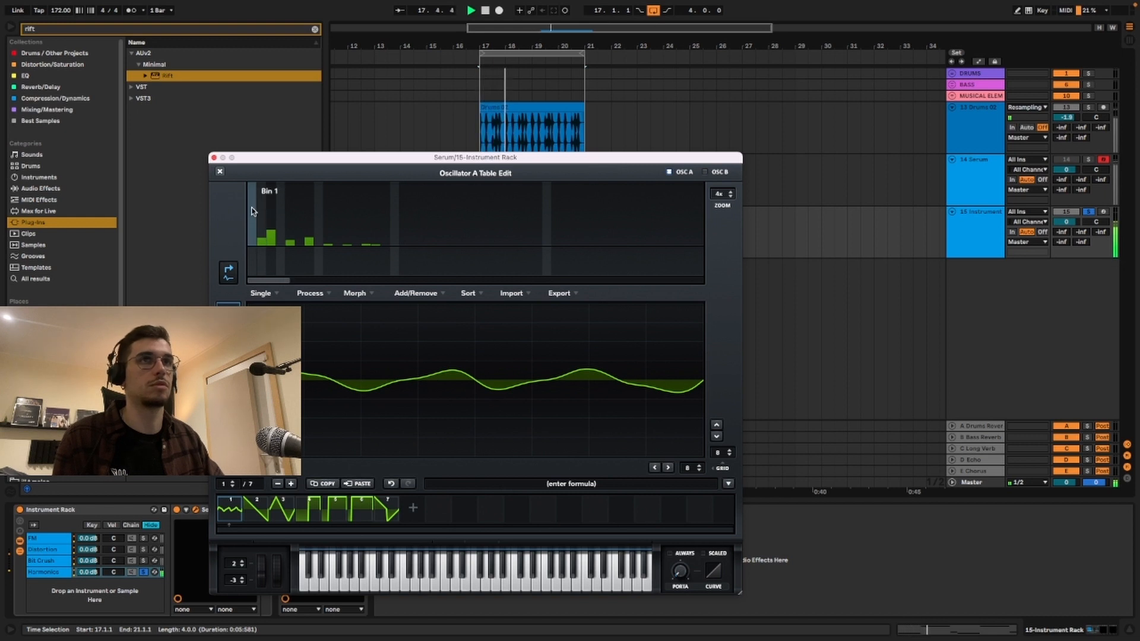
drag(252, 212, 253, 195)
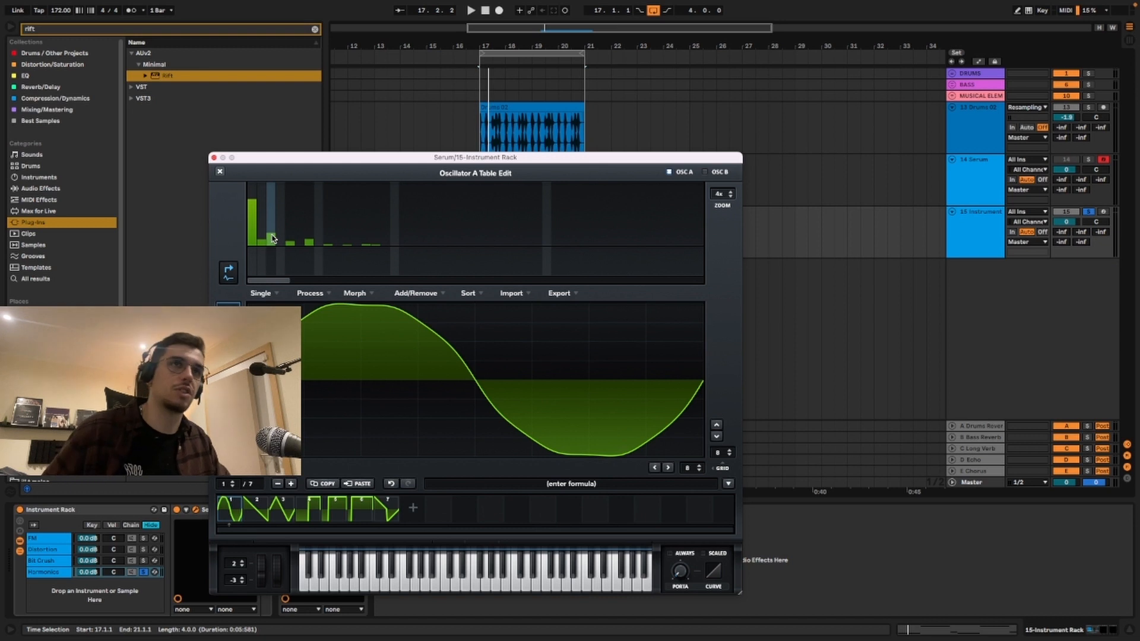
drag(270, 232, 271, 224)
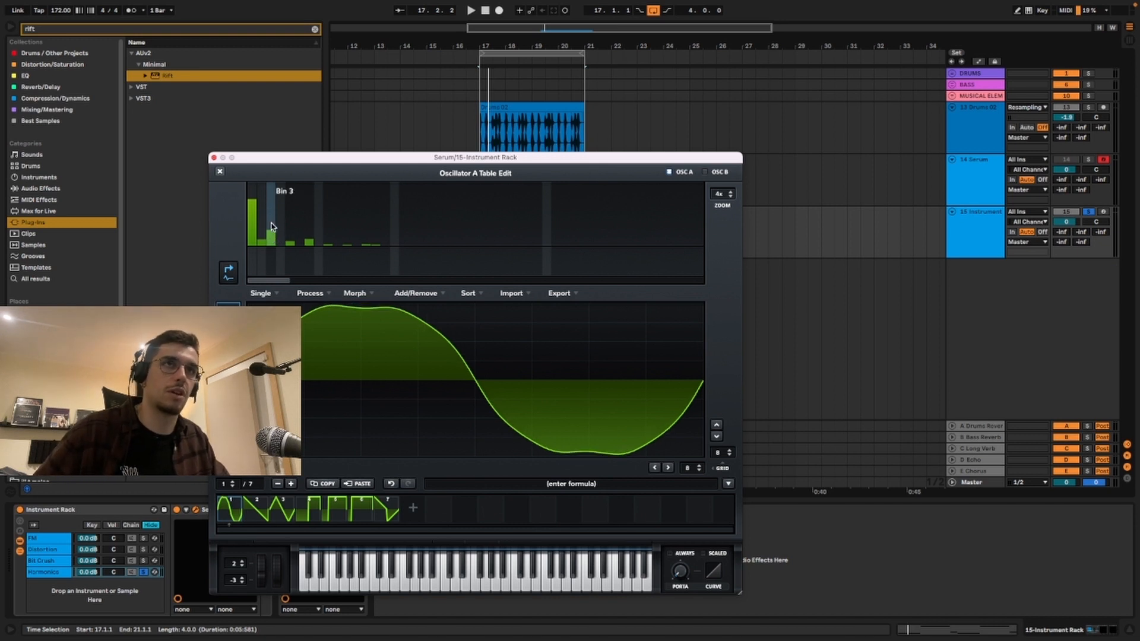
click(272, 231)
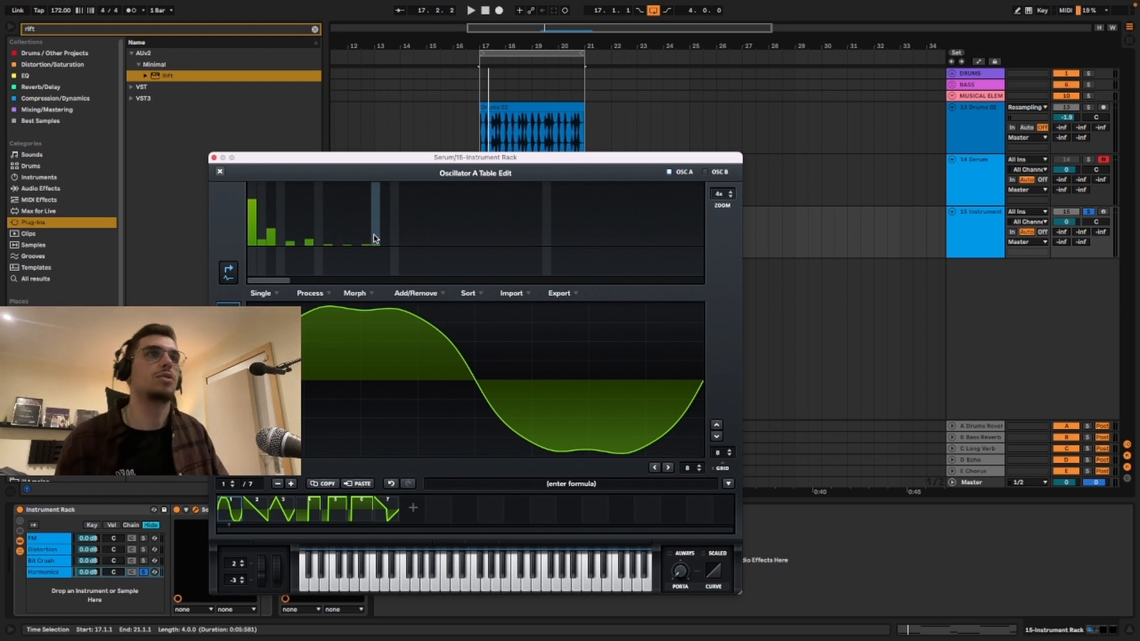
Try stronger bins 13 and 14 in the wave while playing the loop, and lower them again
drag(366, 239, 369, 241)
key(space)
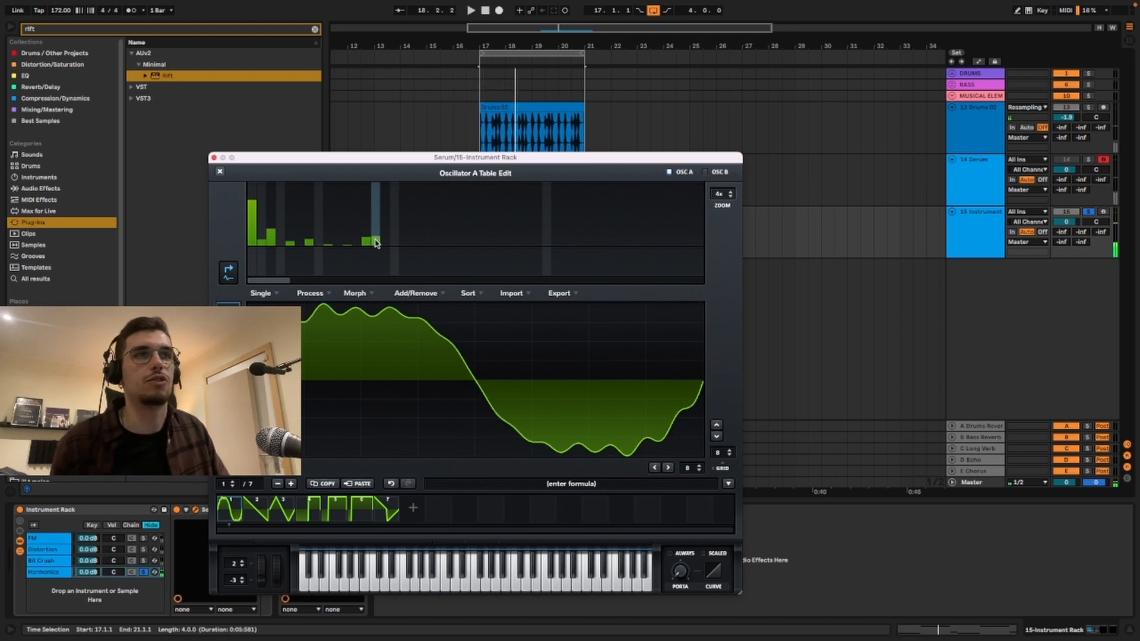
drag(365, 240, 365, 243)
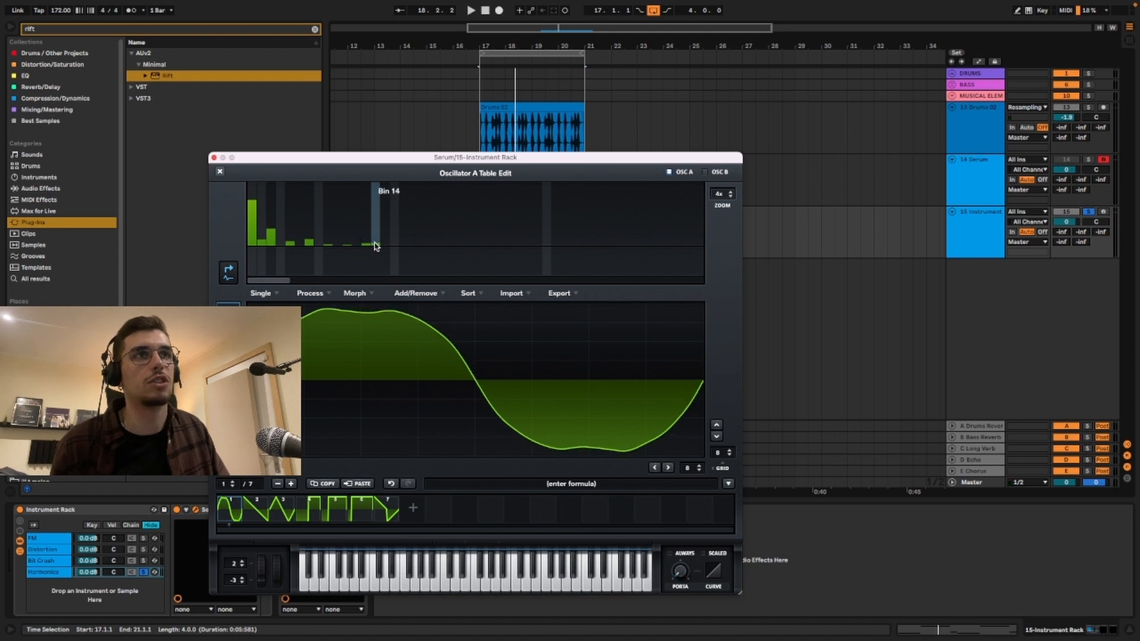
key(space)
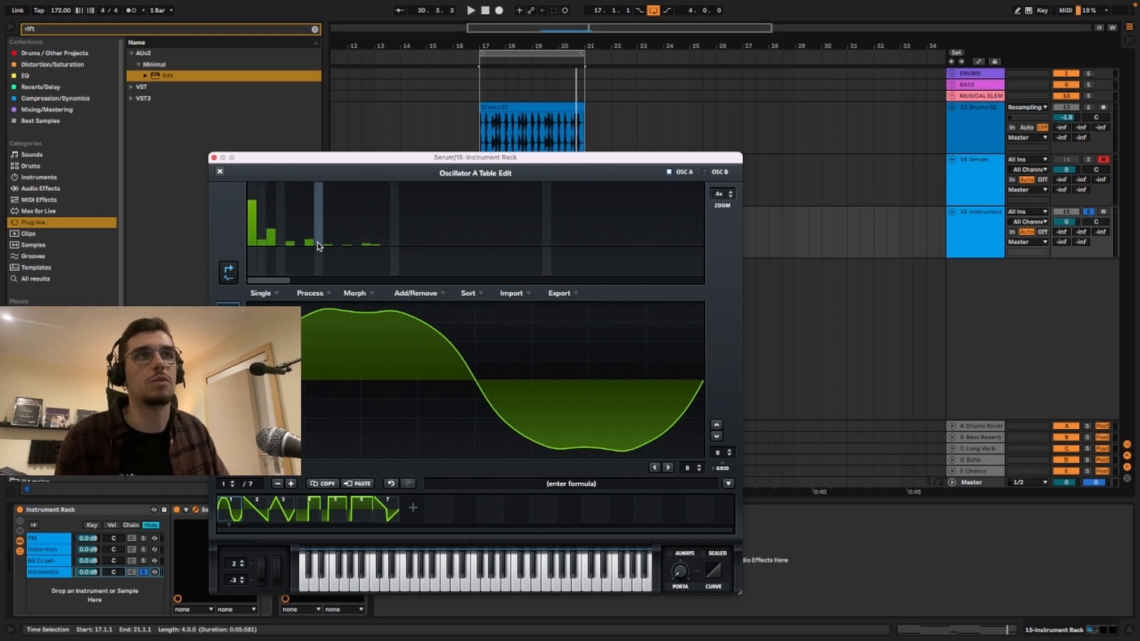
key(space)
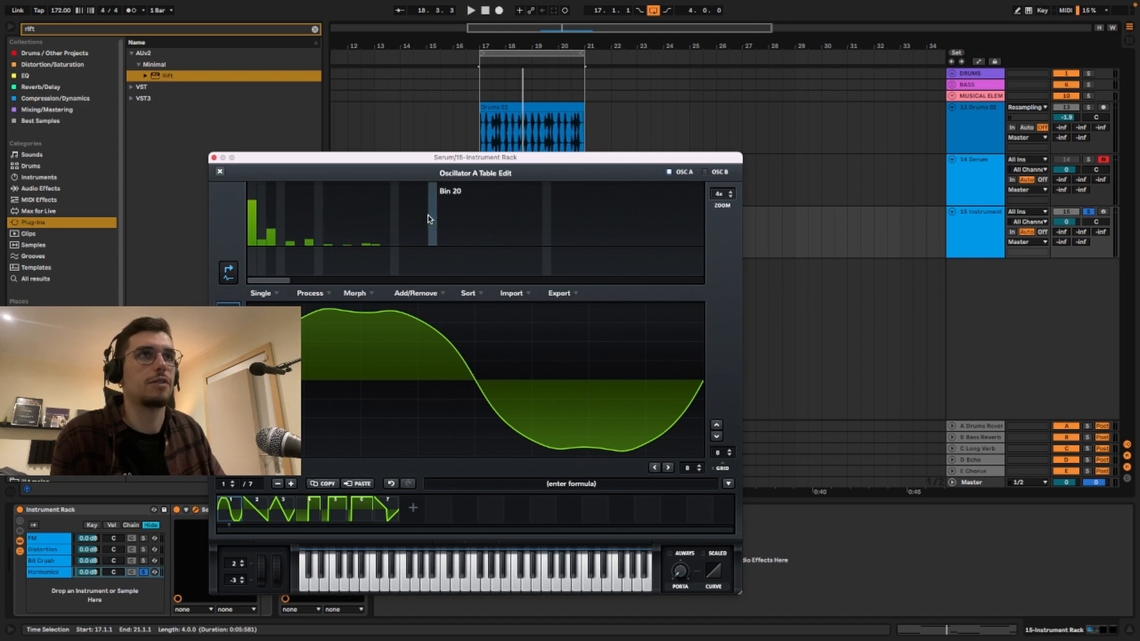
Audition bin 32 at 22%, bin 16 at 35%, bin 8 at 48% and a raised bin 4 in turn, clearing each one
click(549, 214)
key(space)
click(546, 237)
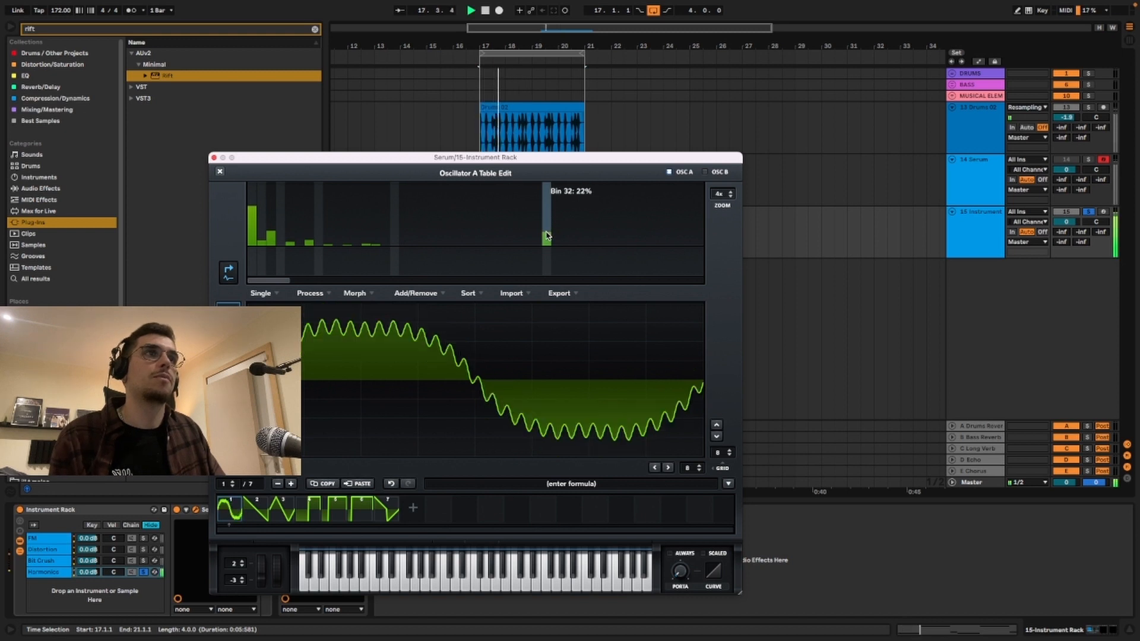
drag(546, 238, 543, 277)
click(394, 224)
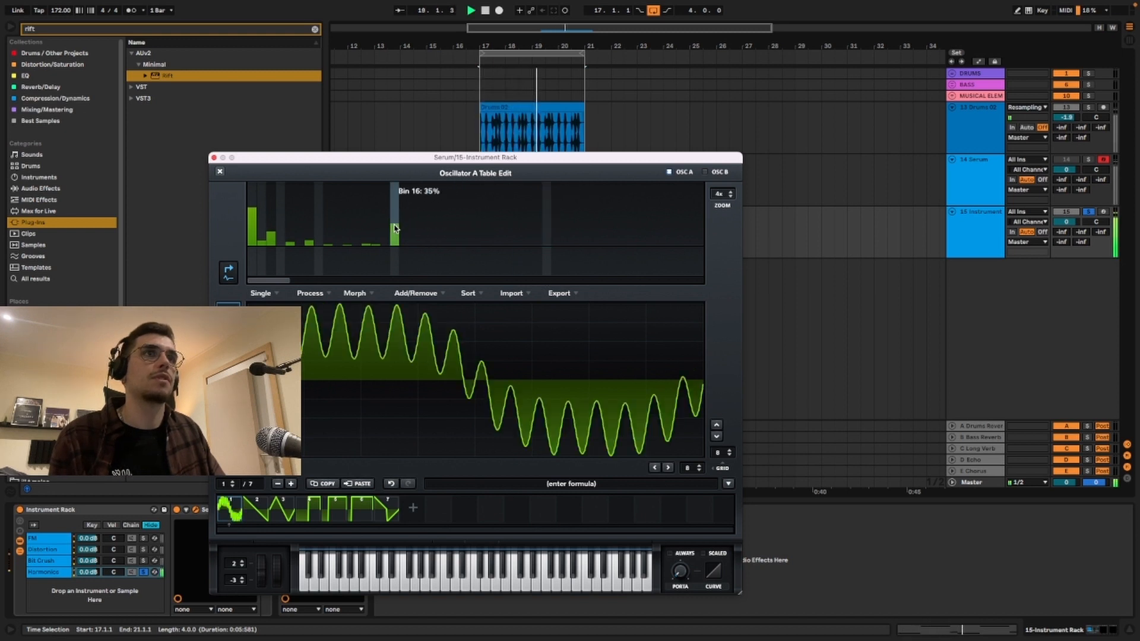
drag(395, 228, 395, 249)
click(318, 217)
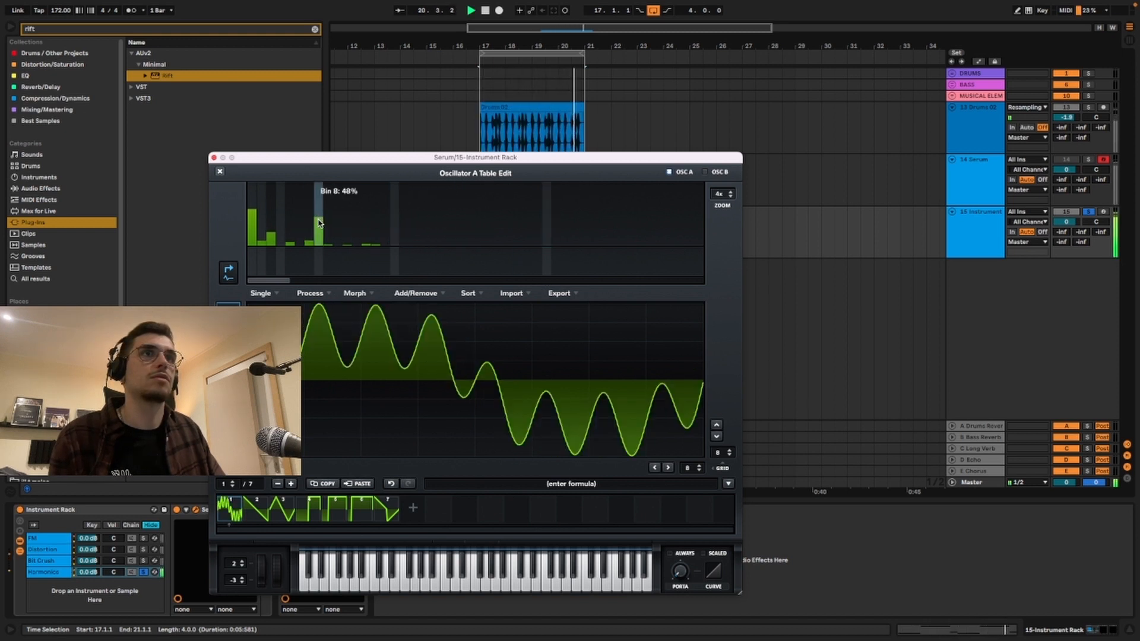
drag(318, 224, 319, 247)
click(282, 212)
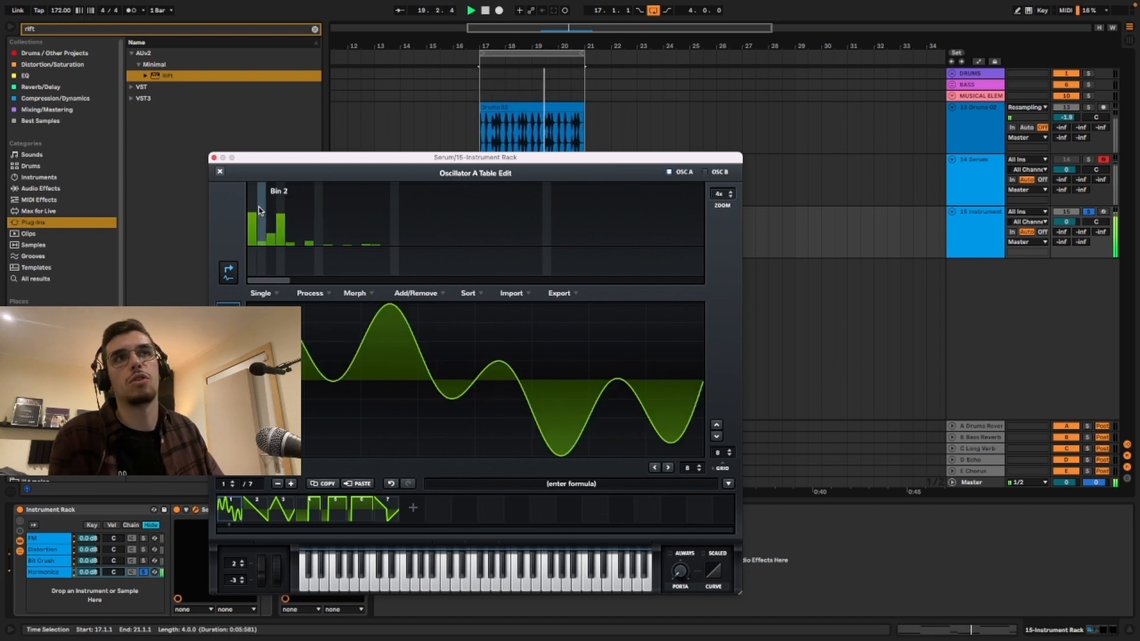
drag(253, 207, 280, 246)
Rebuild oscillator A's harmonics with a strong bin 1 and smaller amounts in bins 3, 4, 5 and 7
click(271, 235)
click(254, 200)
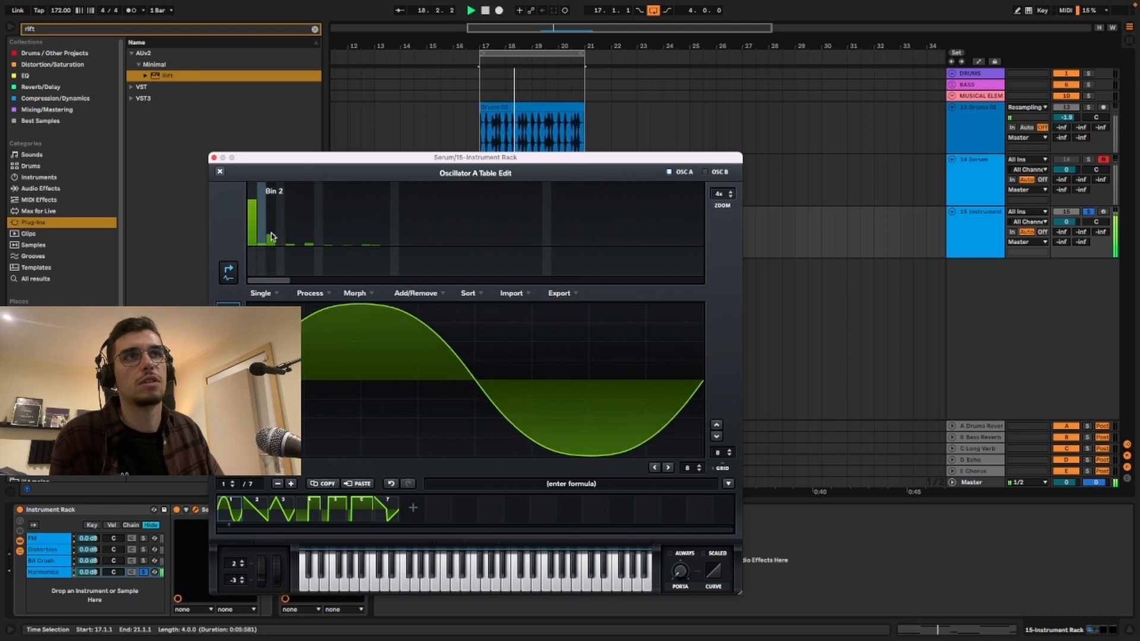
click(271, 231)
click(290, 241)
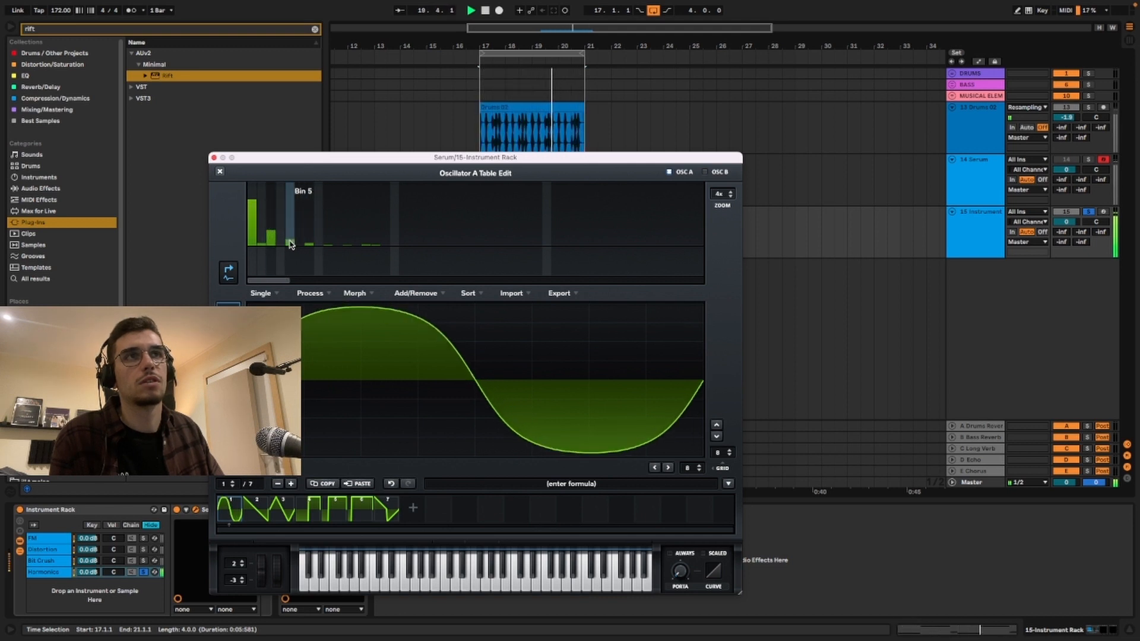
click(280, 242)
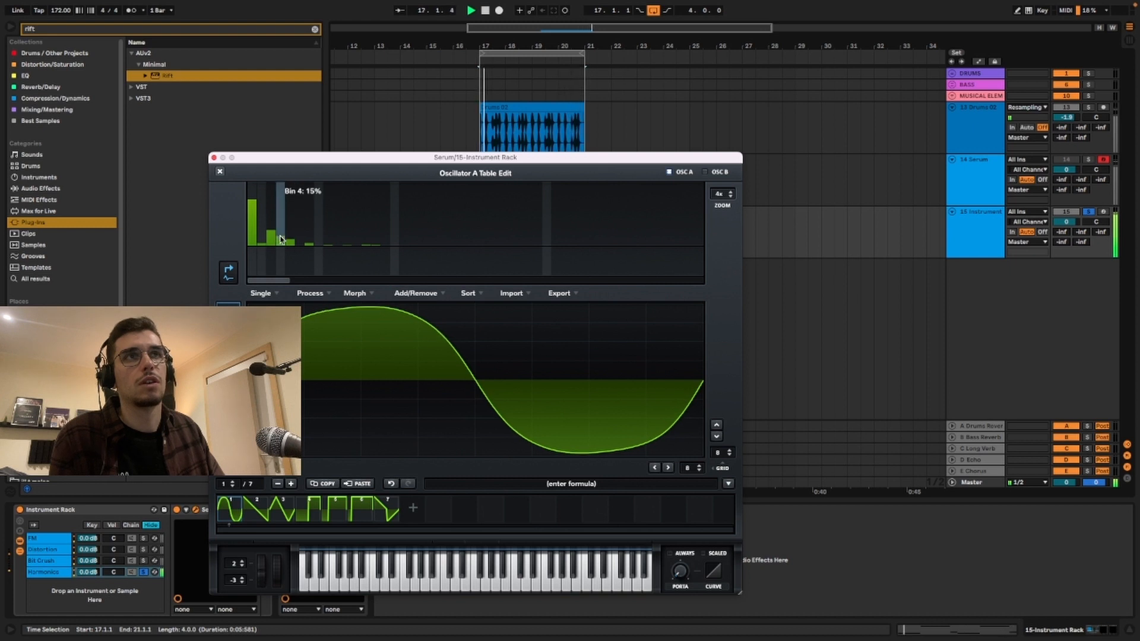
click(280, 237)
click(281, 233)
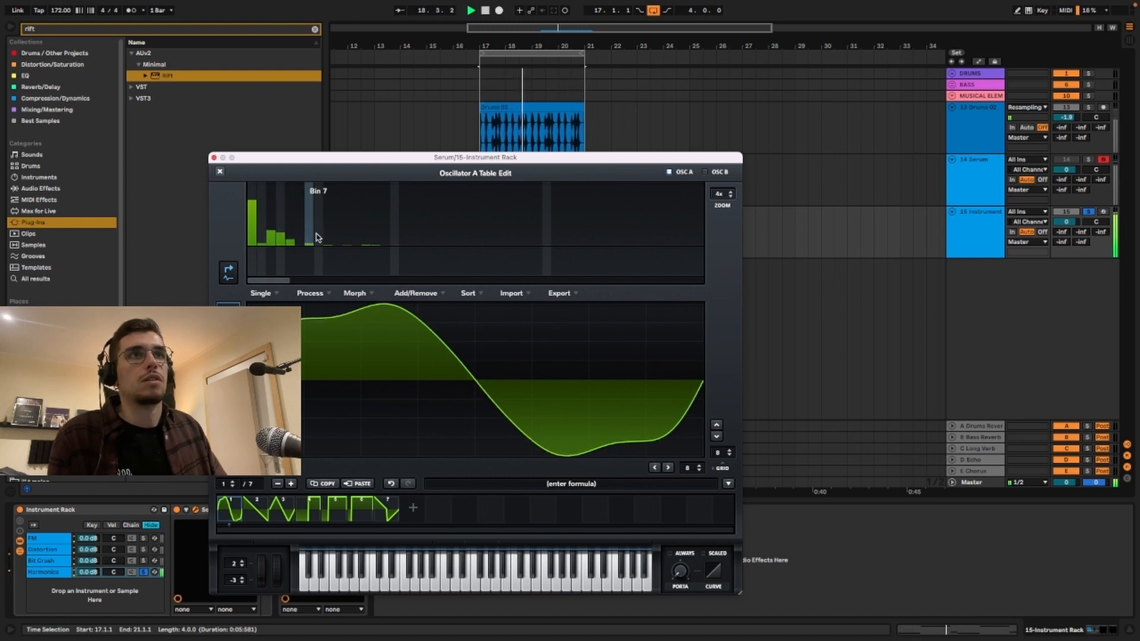
click(309, 233)
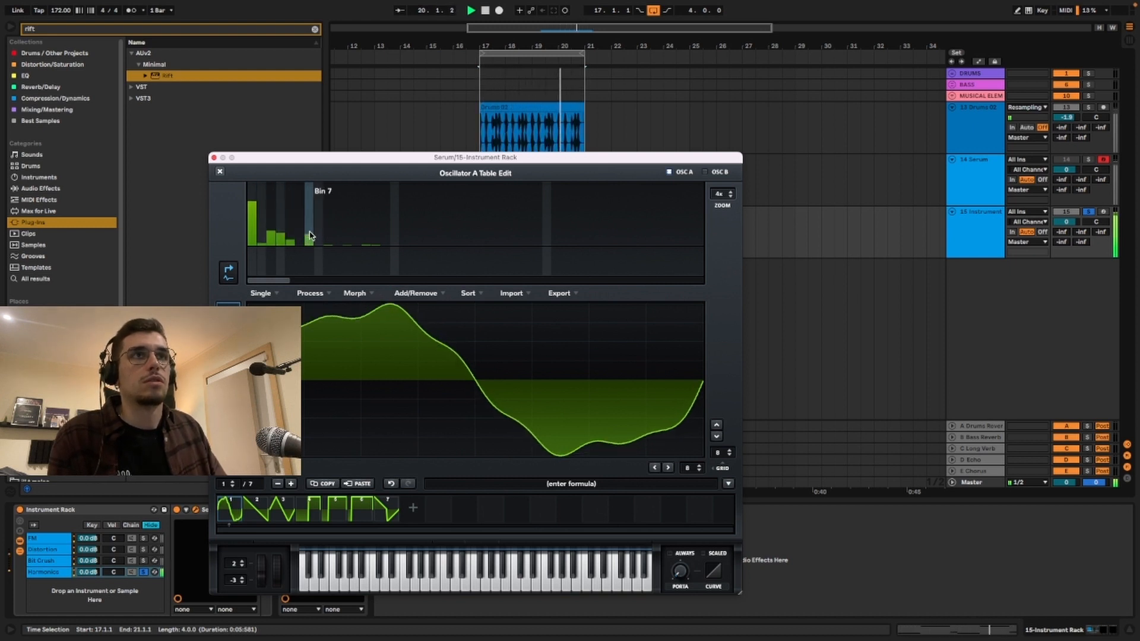
Raise bin 1 again, increase bin 7 slightly and play the loop with the new harmonics
click(251, 191)
click(250, 188)
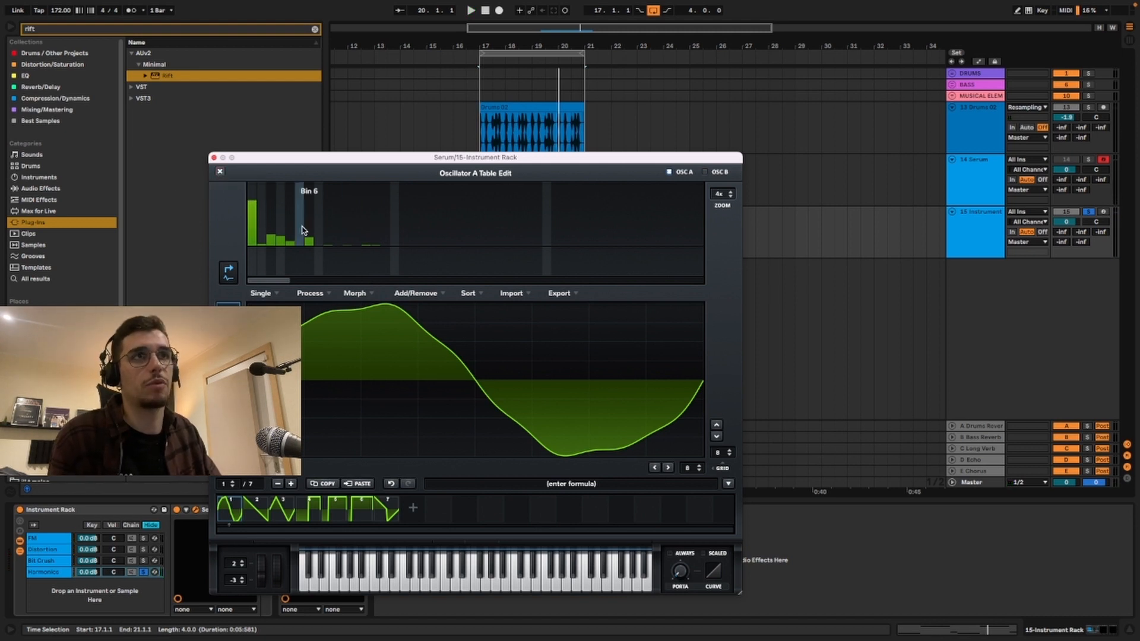
drag(307, 236, 310, 240)
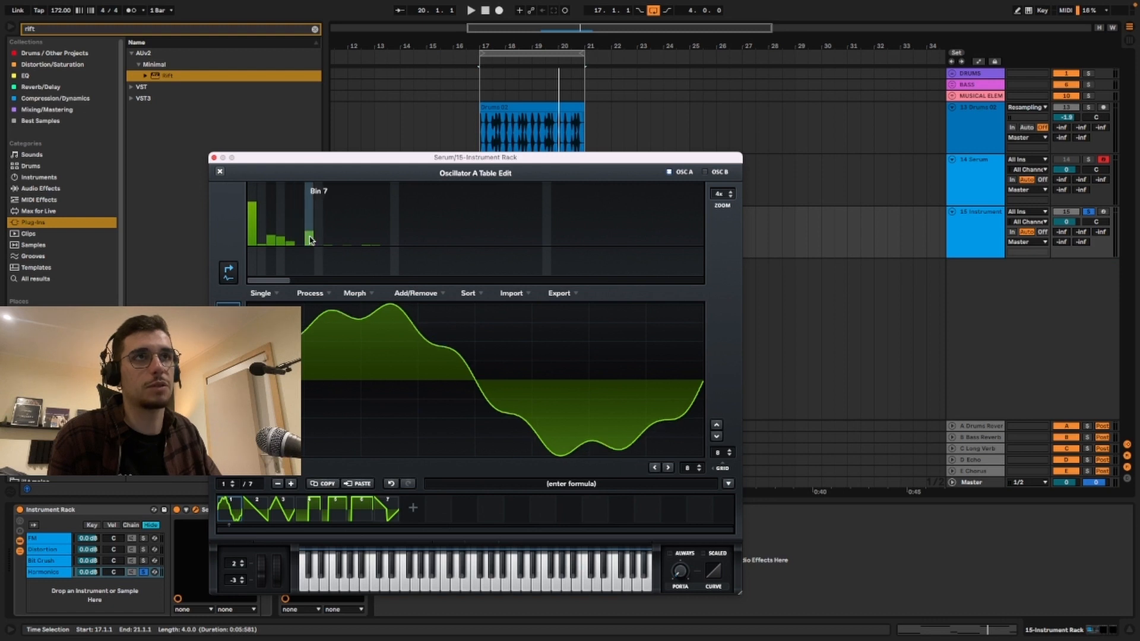
key(space)
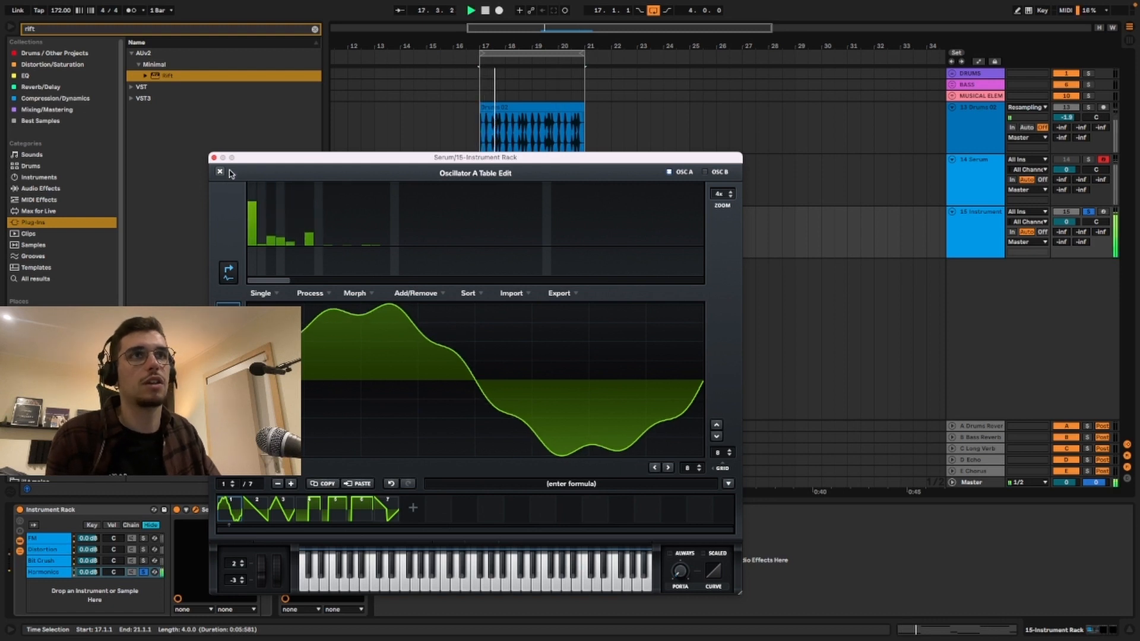
Lower bin 7 to a trace in oscillator A's wave, raise bins 3 and 5 slightly, and close the table editor
drag(309, 239, 299, 241)
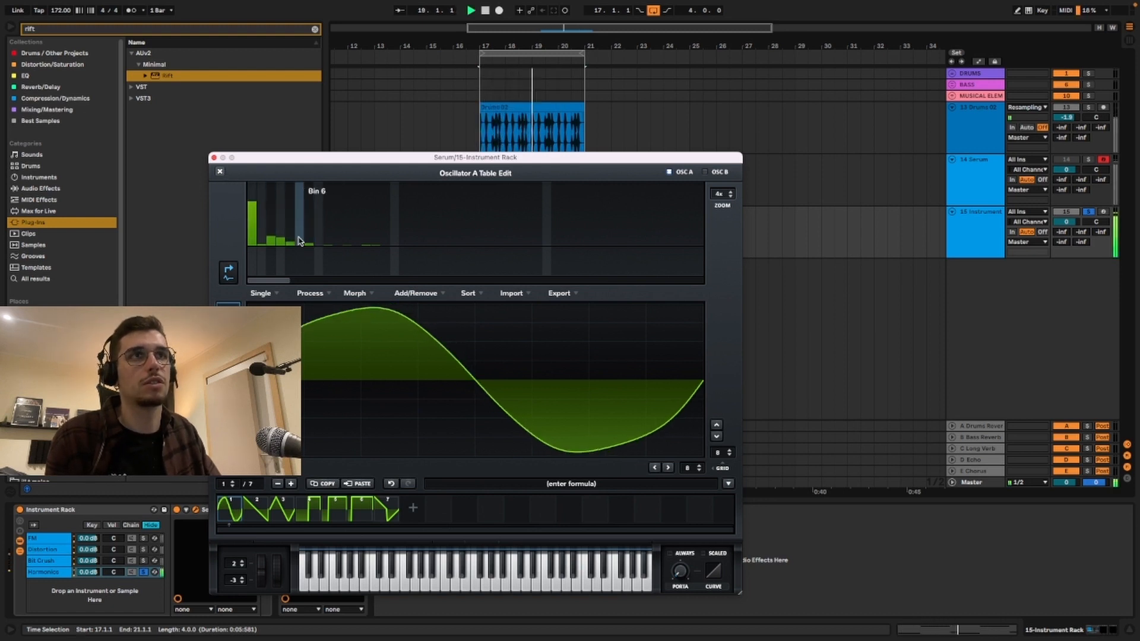
click(290, 237)
click(252, 200)
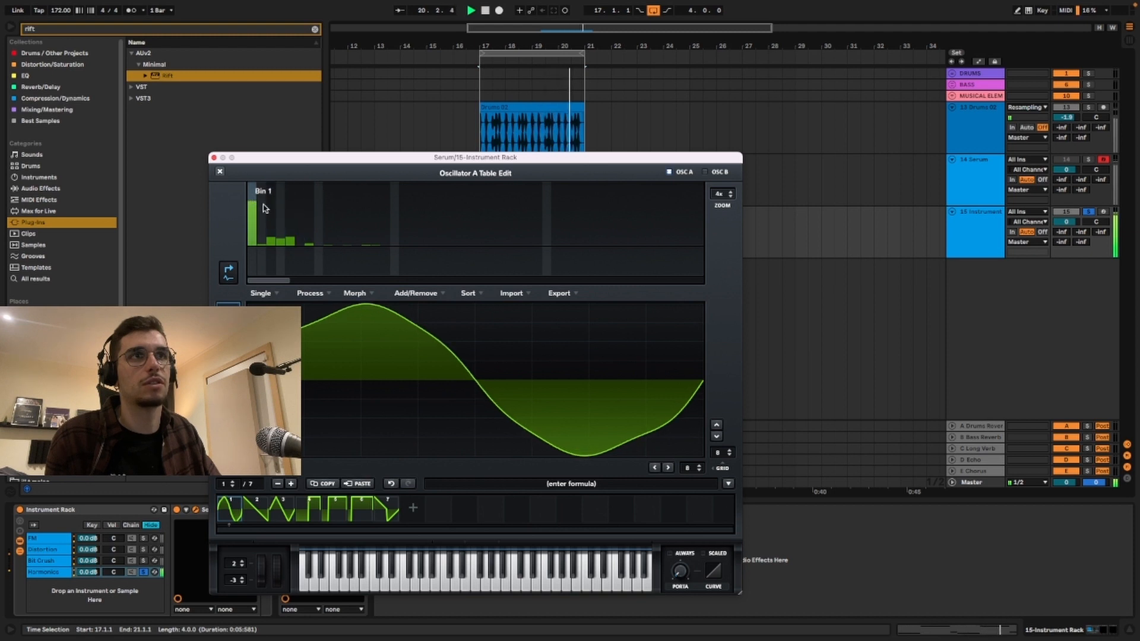
drag(271, 236, 271, 216)
click(271, 225)
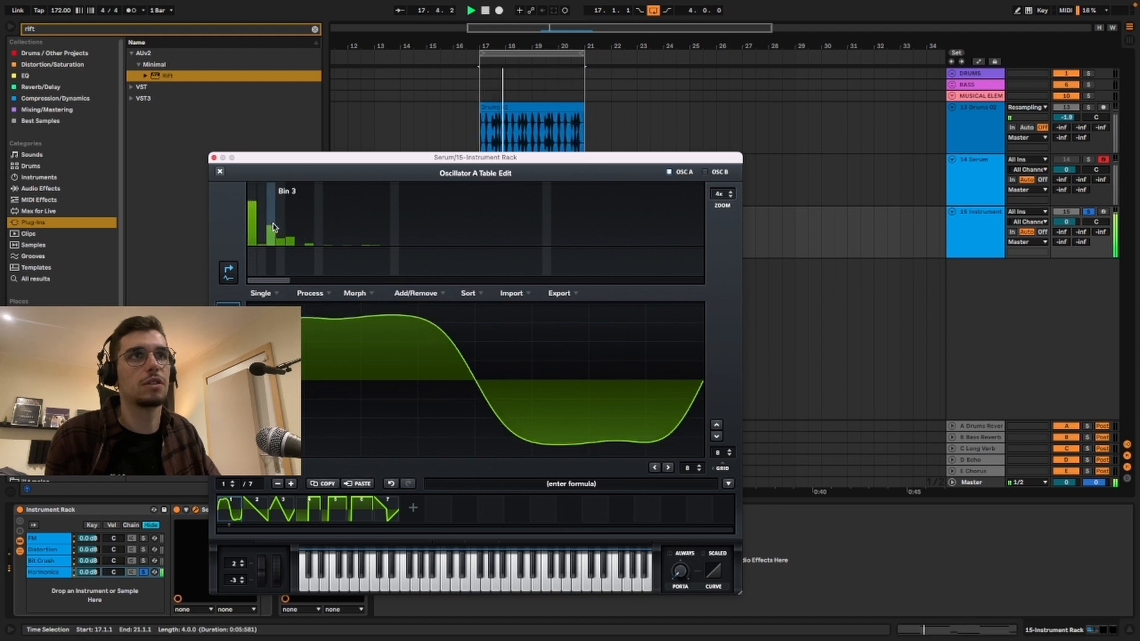
click(253, 199)
click(290, 232)
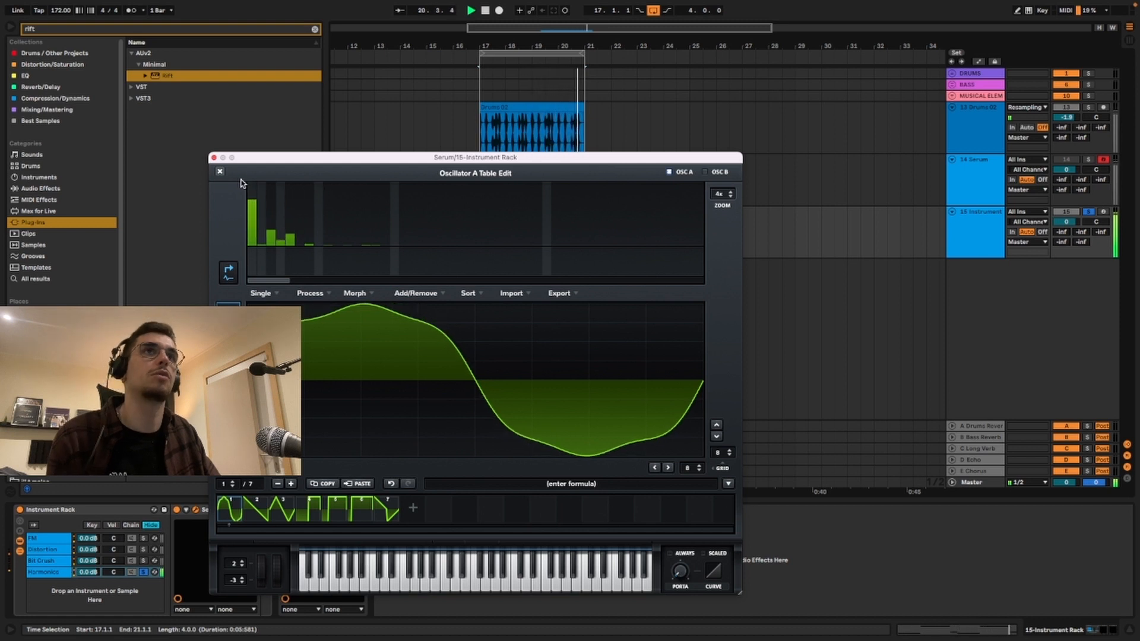
click(219, 171)
Enable the Distortion effect in the Harmonics layer and try the SoftClip type with the drive at 64%
click(355, 185)
click(225, 233)
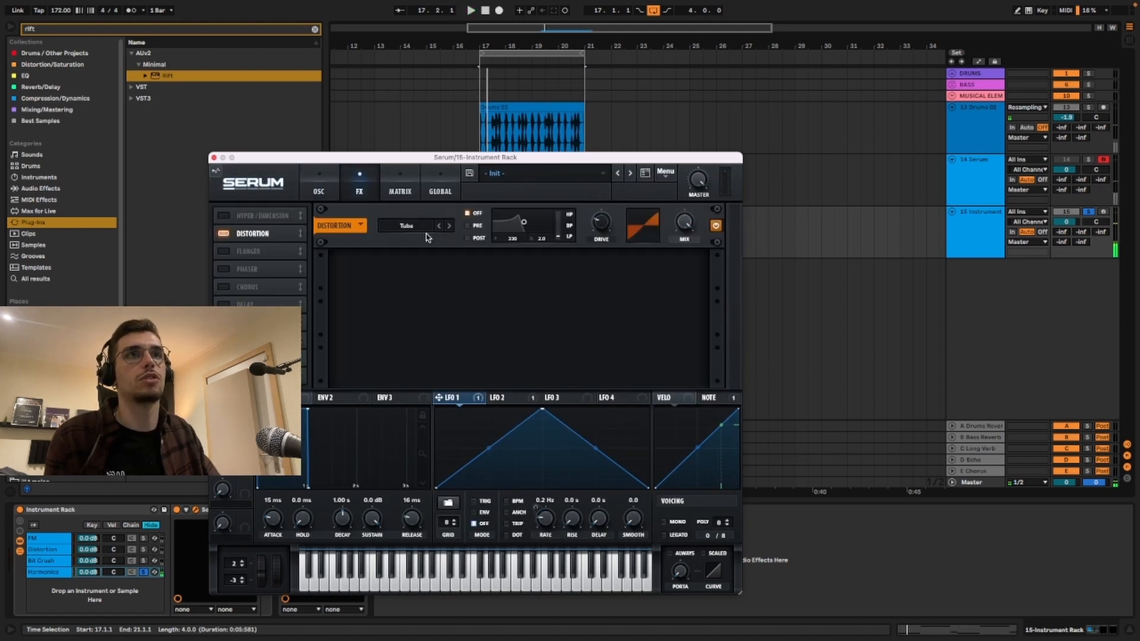
key(space)
click(407, 226)
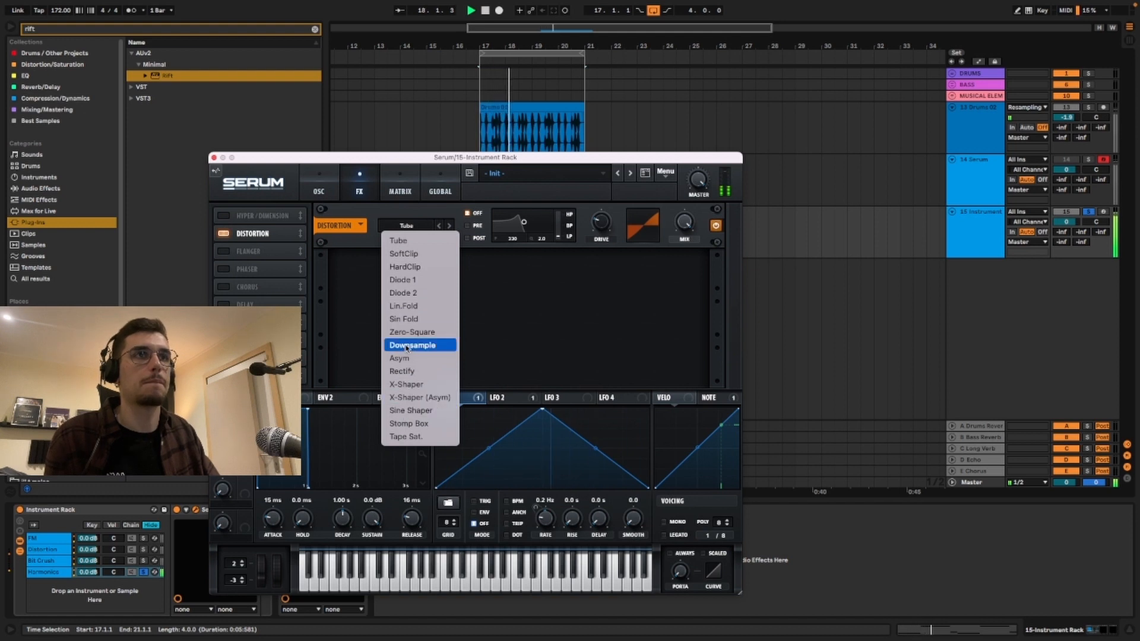
click(607, 233)
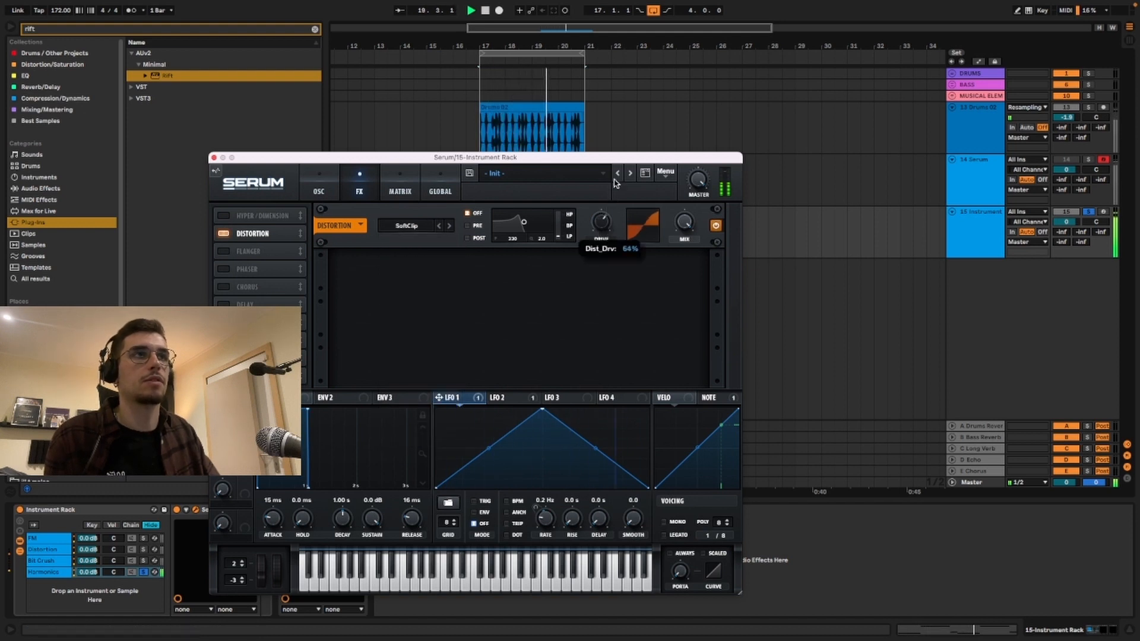
Audition the distortion types from HardClip through Lin.Fold while playing the loop
click(449, 225)
click(449, 226)
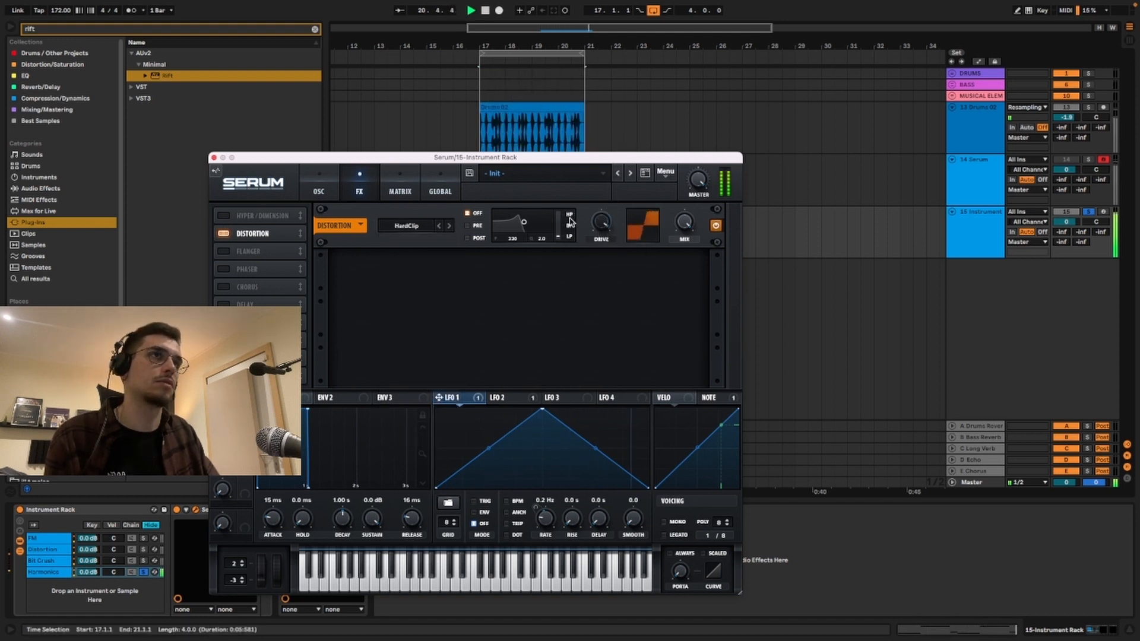
click(449, 225)
click(450, 226)
click(450, 226)
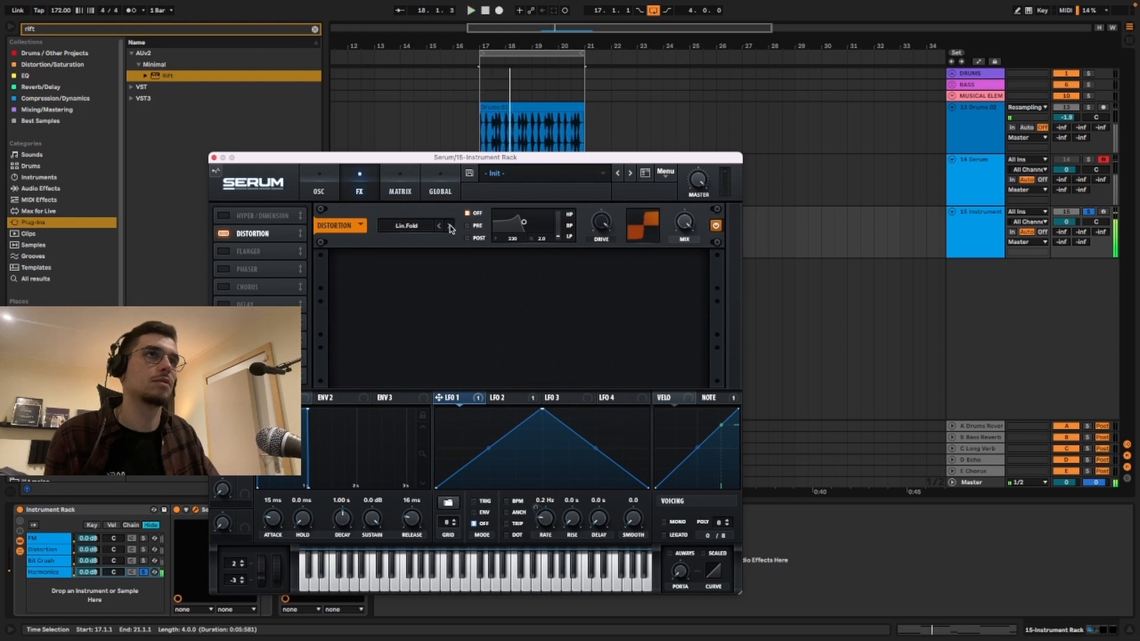
Set the distortion type back to Tube, raise its drive and play the loop
click(419, 225)
click(423, 241)
mouse_move(601, 224)
mouse_down()
mouse_move(594, 275)
mouse_move(600, 209)
mouse_up()
key(space)
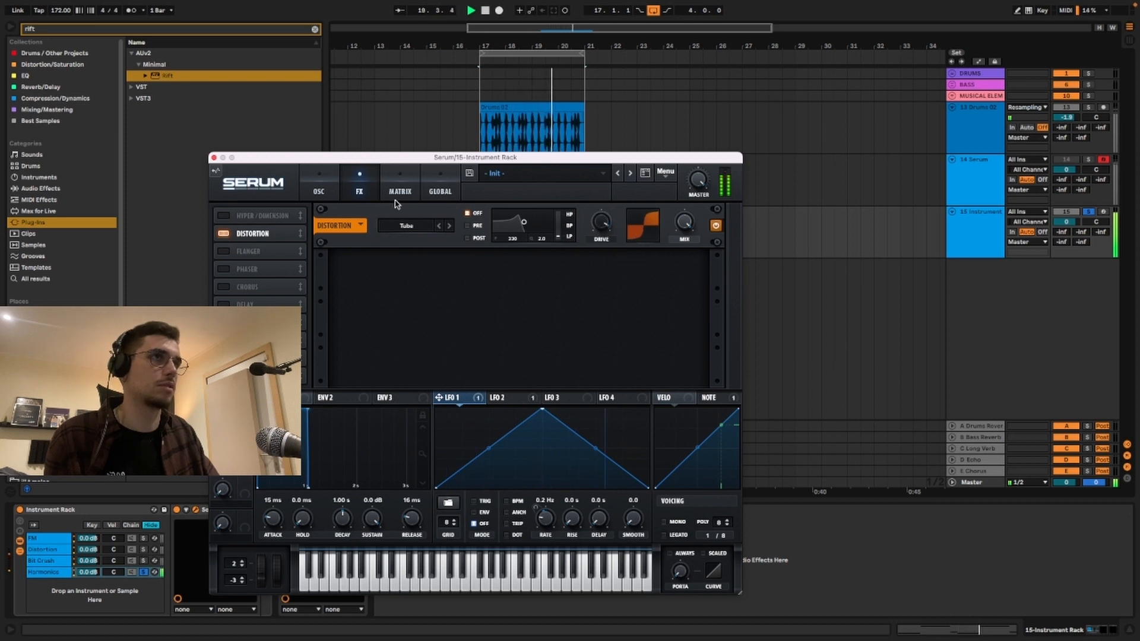
Reopen oscillator A's table editor and rebalance harmonic bins 5, 3 and 1 while the loop plays
click(319, 189)
click(443, 259)
click(293, 233)
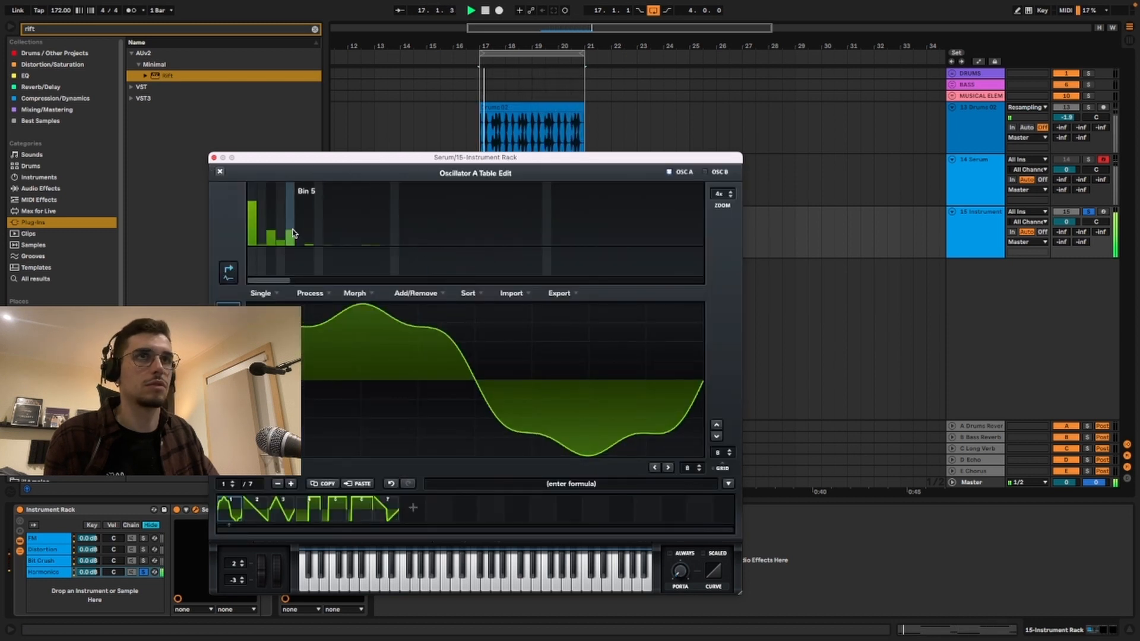
click(272, 226)
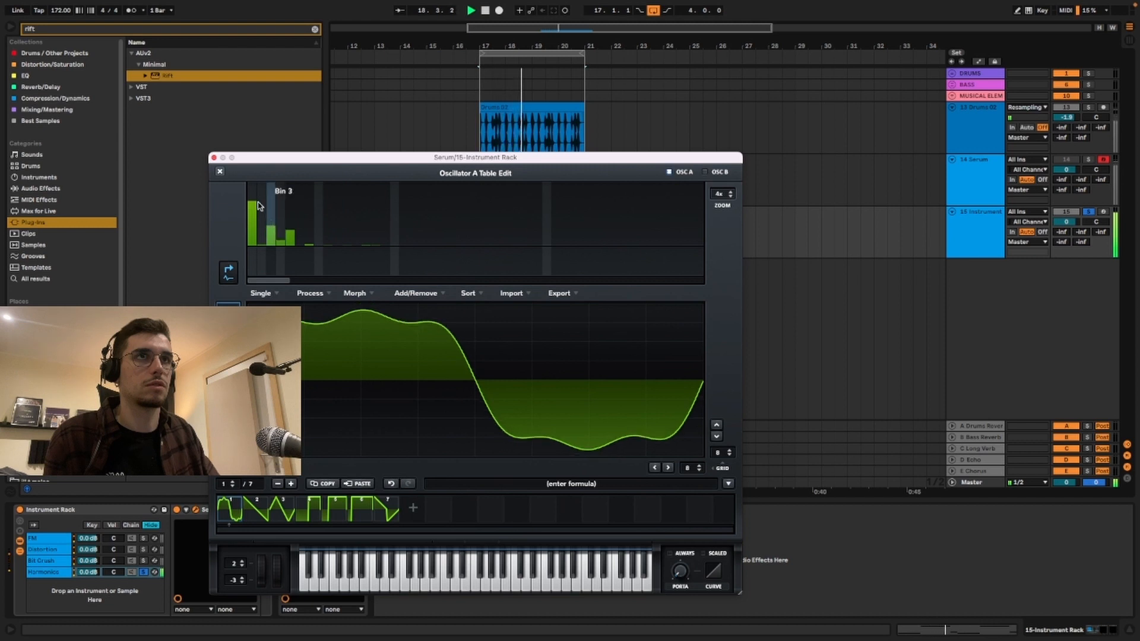
click(256, 204)
Raise bin 7 slightly, set bin 9 to about 22% and close the table editor
click(309, 240)
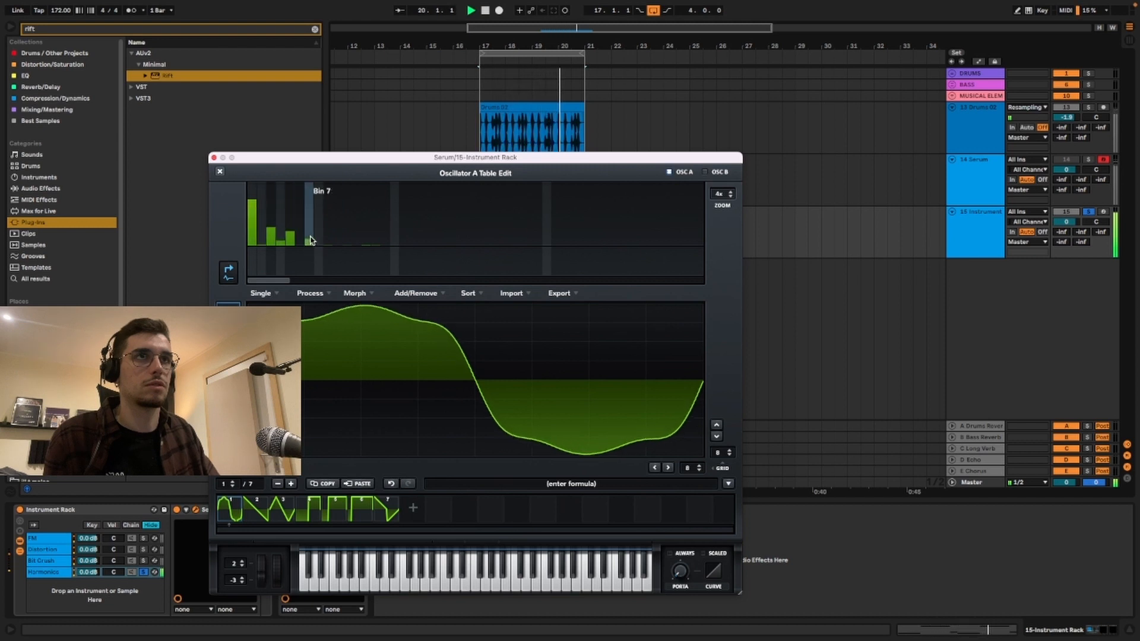
click(329, 240)
click(329, 232)
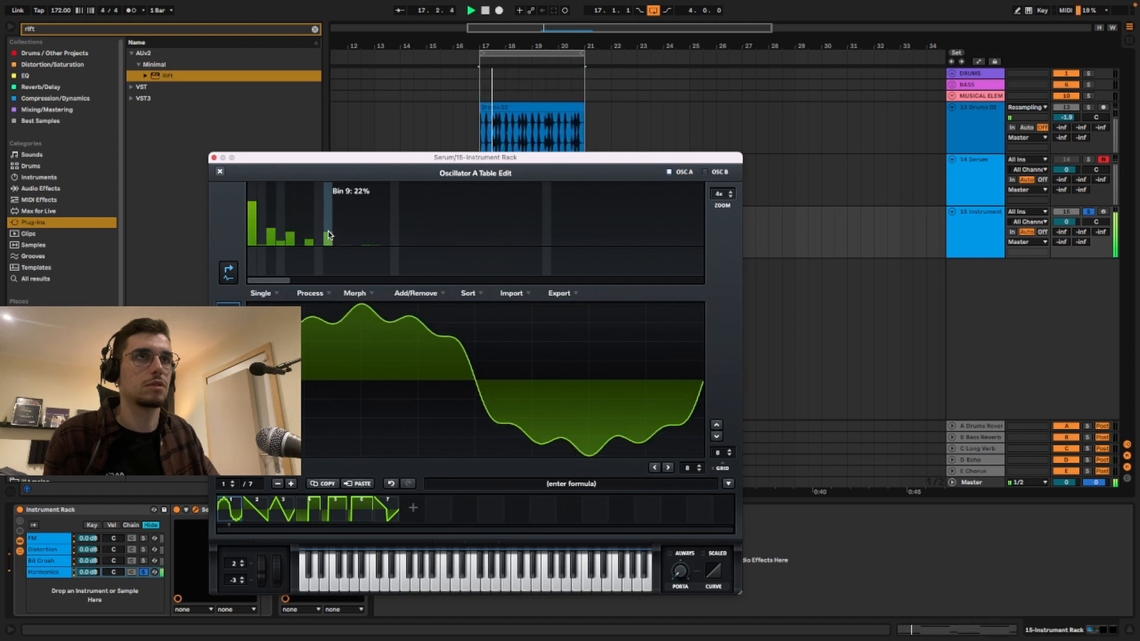
click(220, 171)
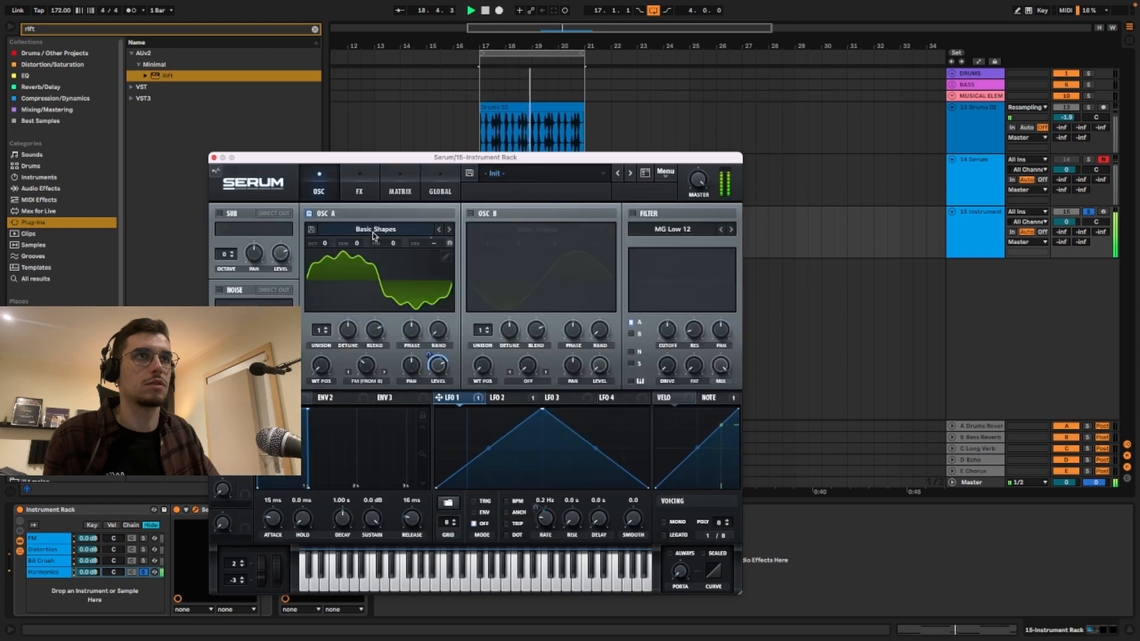